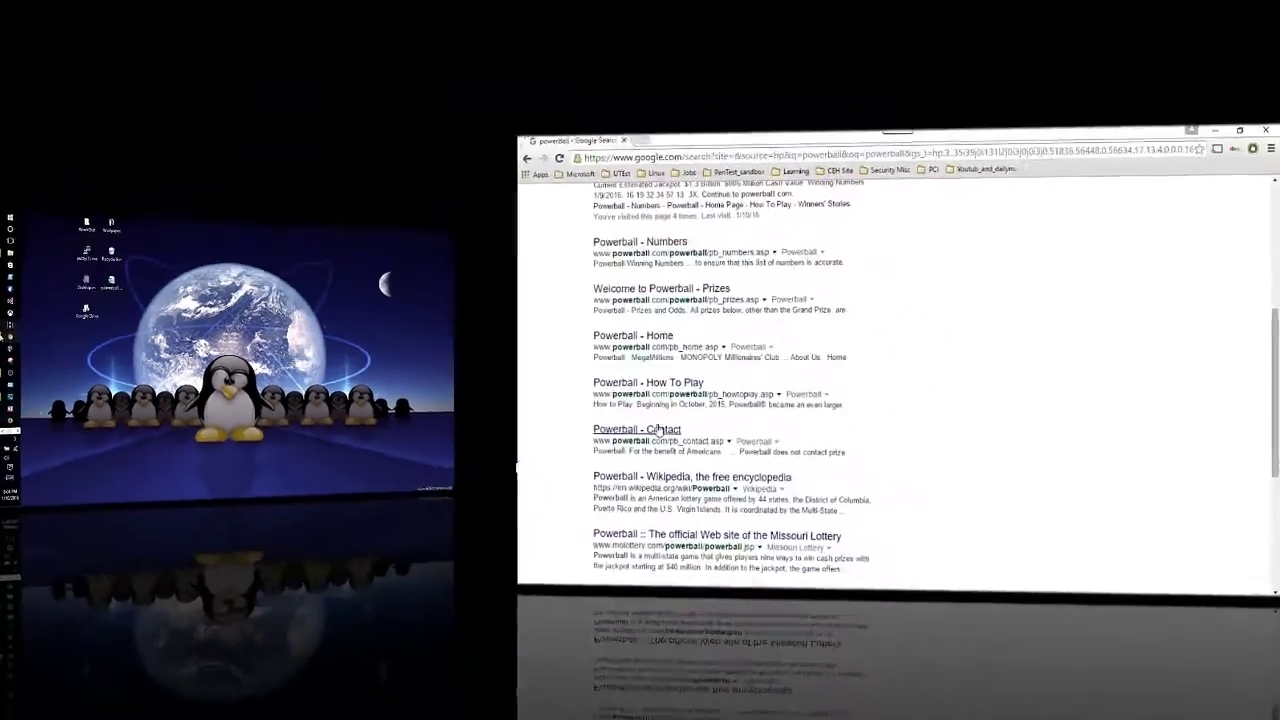
Step: Open the Powerball home page from the search results and continue to the full powerball.com site
scroll(237, 469, up, 2)
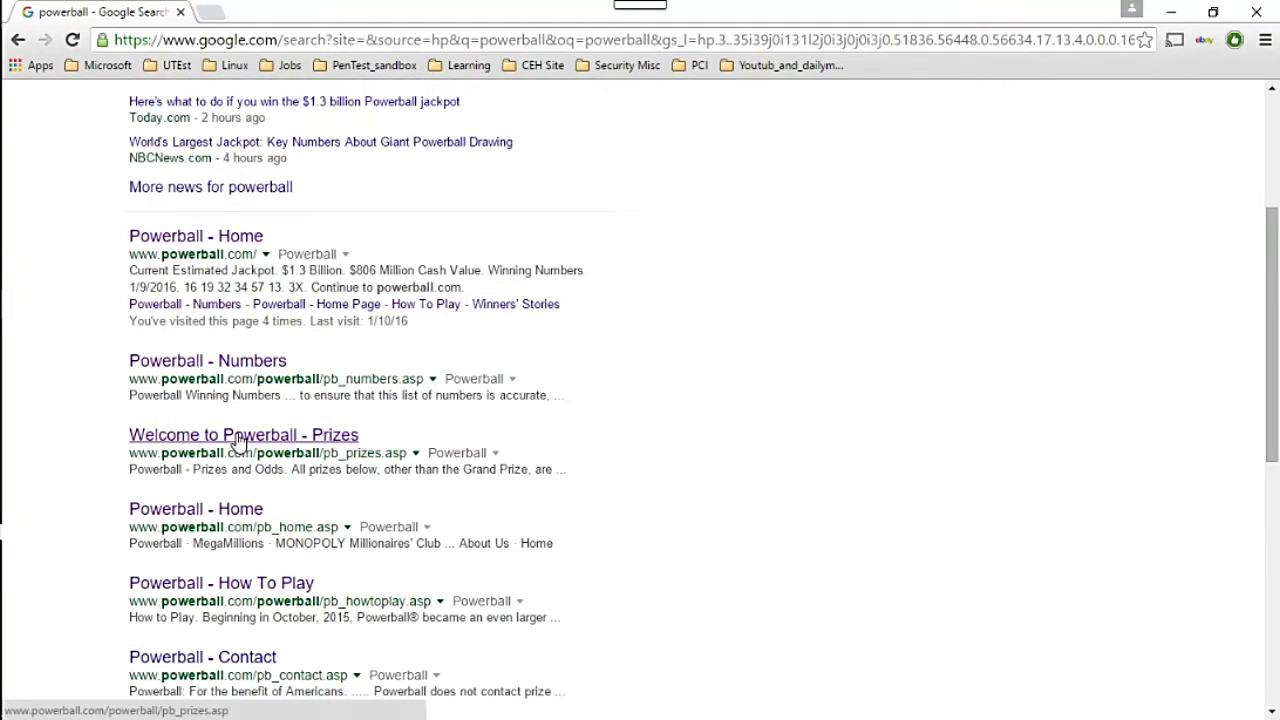
scroll(232, 442, up, 1)
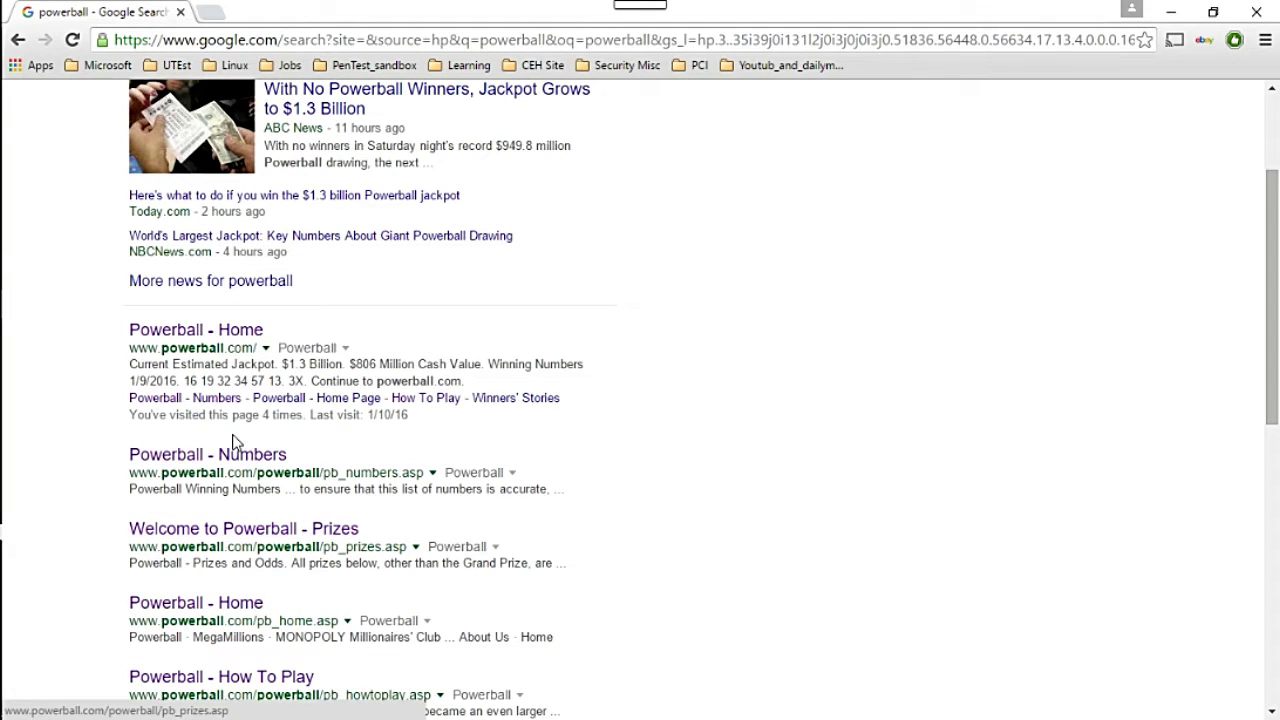
click(210, 330)
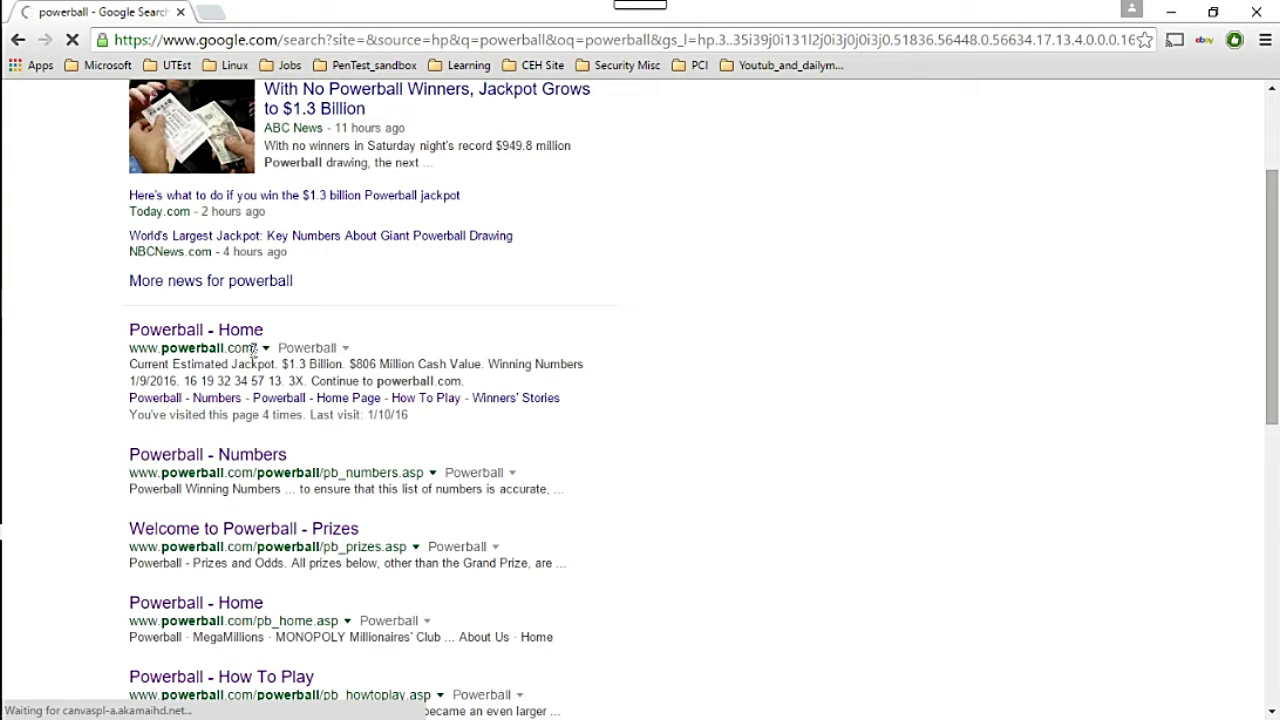
click(214, 333)
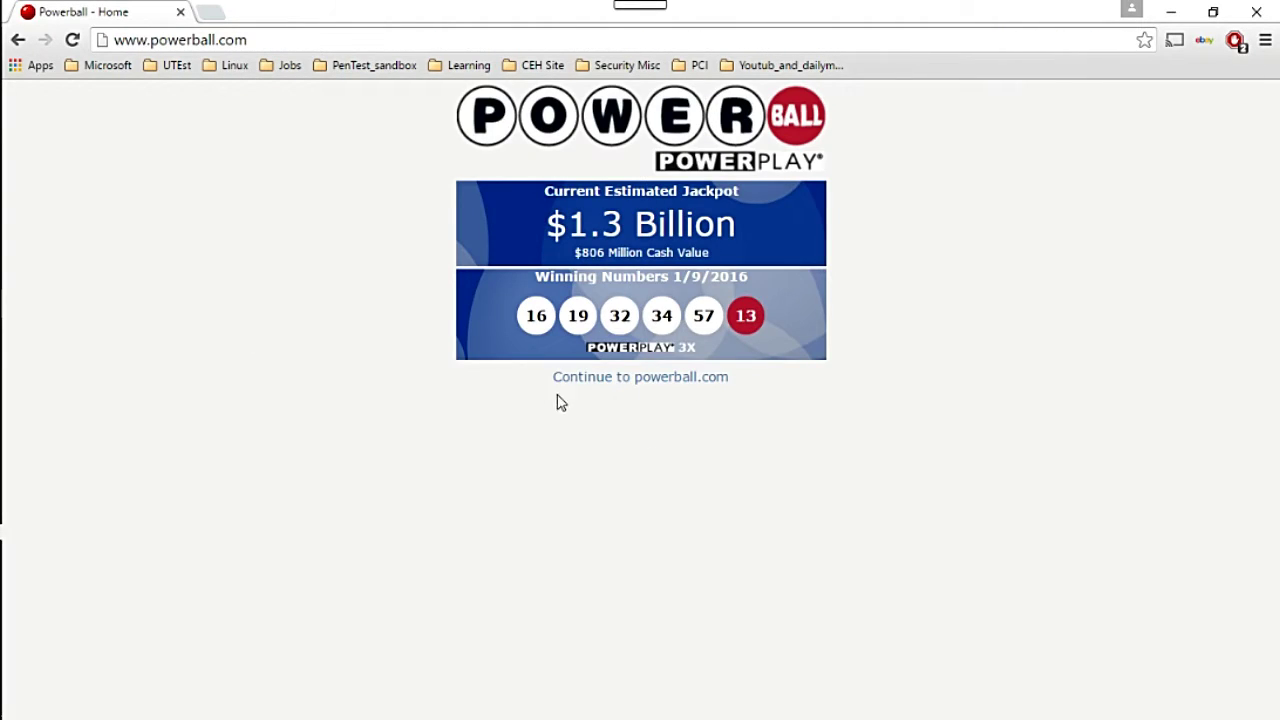
drag(577, 220, 755, 230)
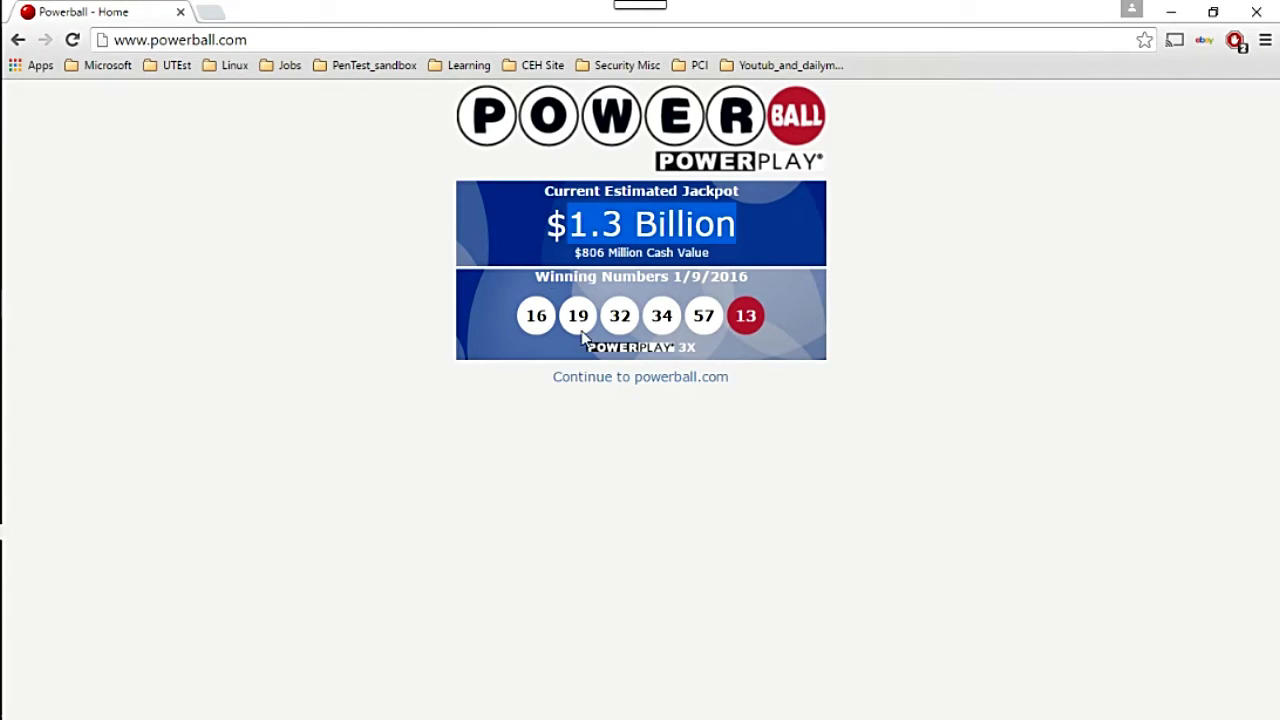
click(622, 378)
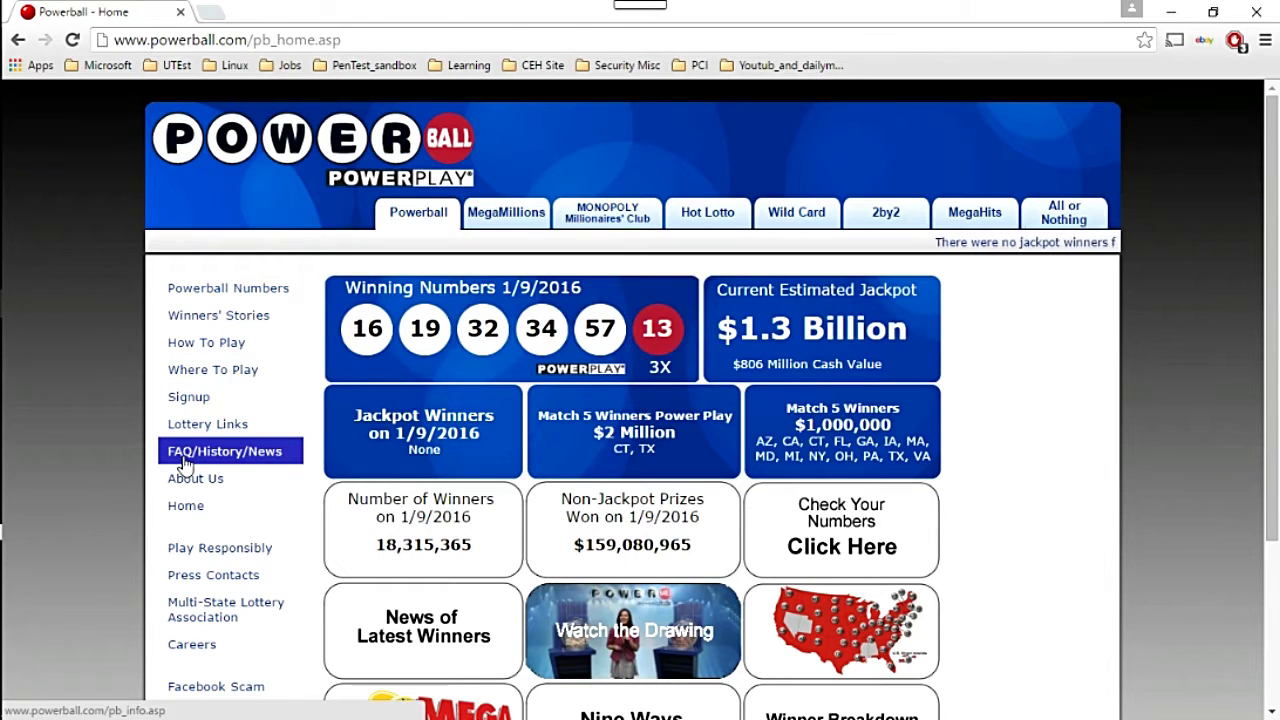
Step: Open the Powerball historical numbers from the FAQ/History/News page and load the plain-text list winnums-text.txt
click(268, 459)
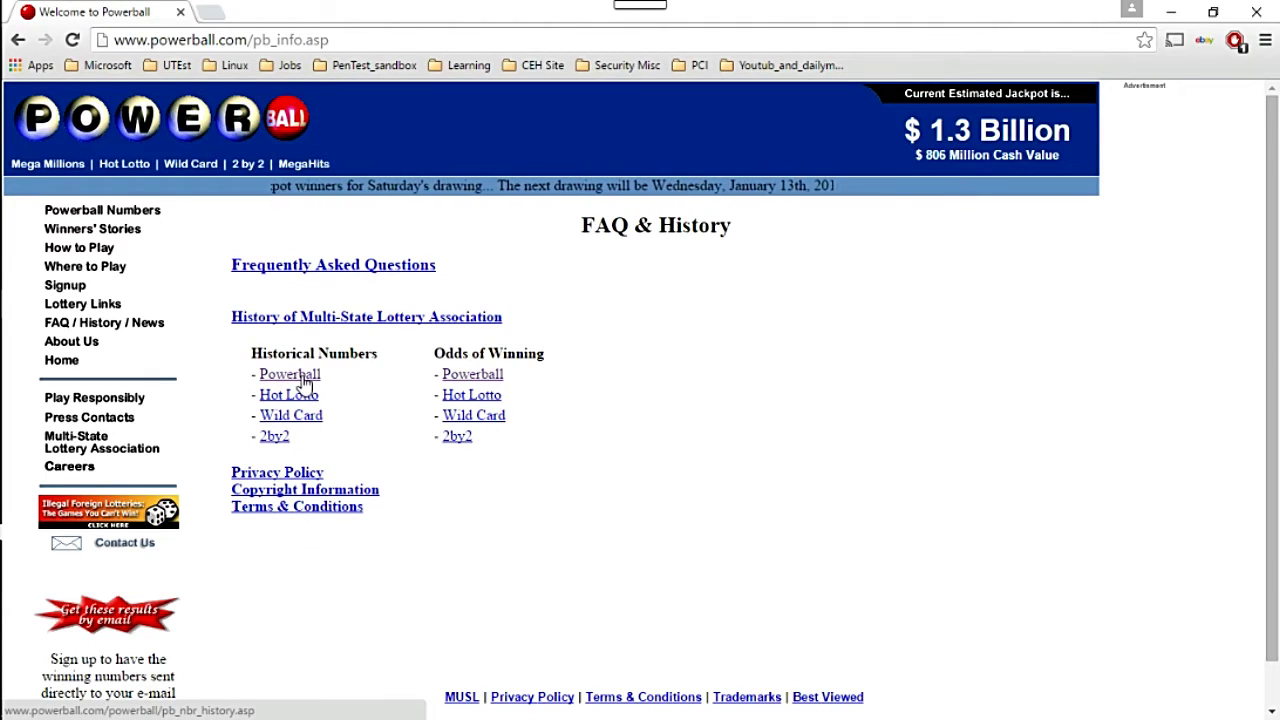
click(297, 379)
scroll(350, 476, down, 2)
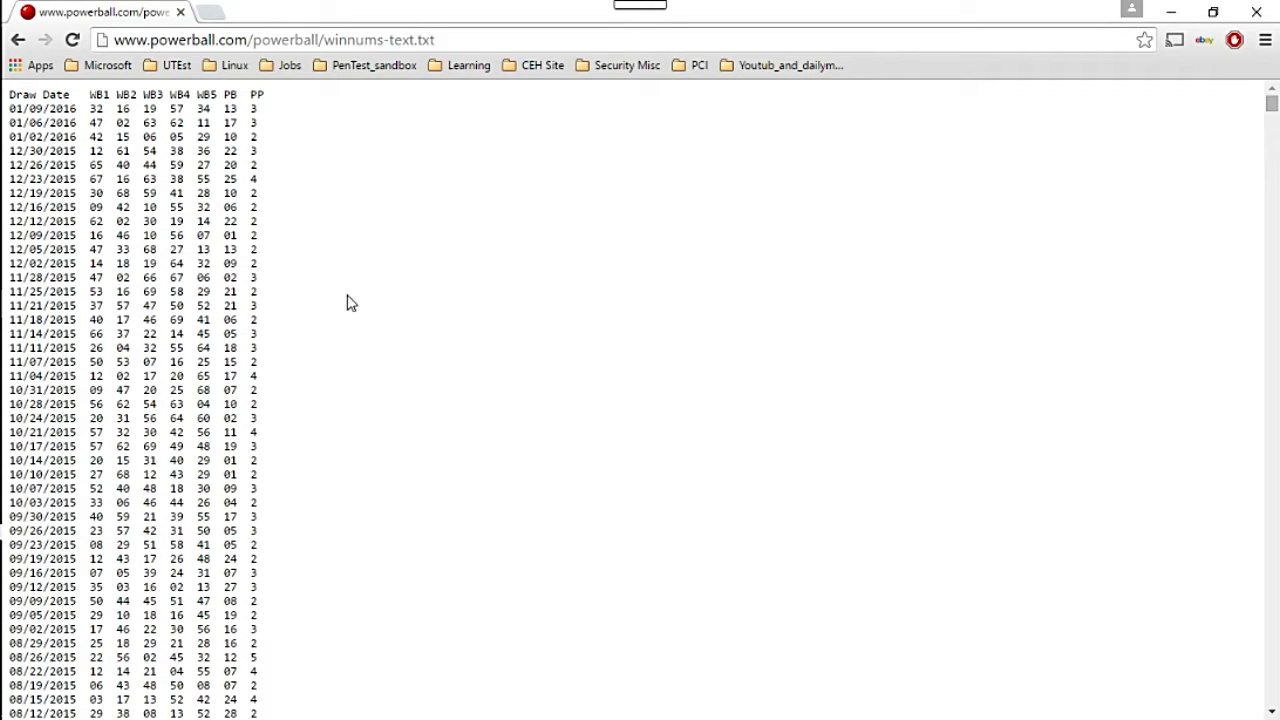
Step: Copy the entire text list of past Powerball draws, including the header row
scroll(277, 237, down, 3)
scroll(277, 237, up, 3)
key(ctrl+a)
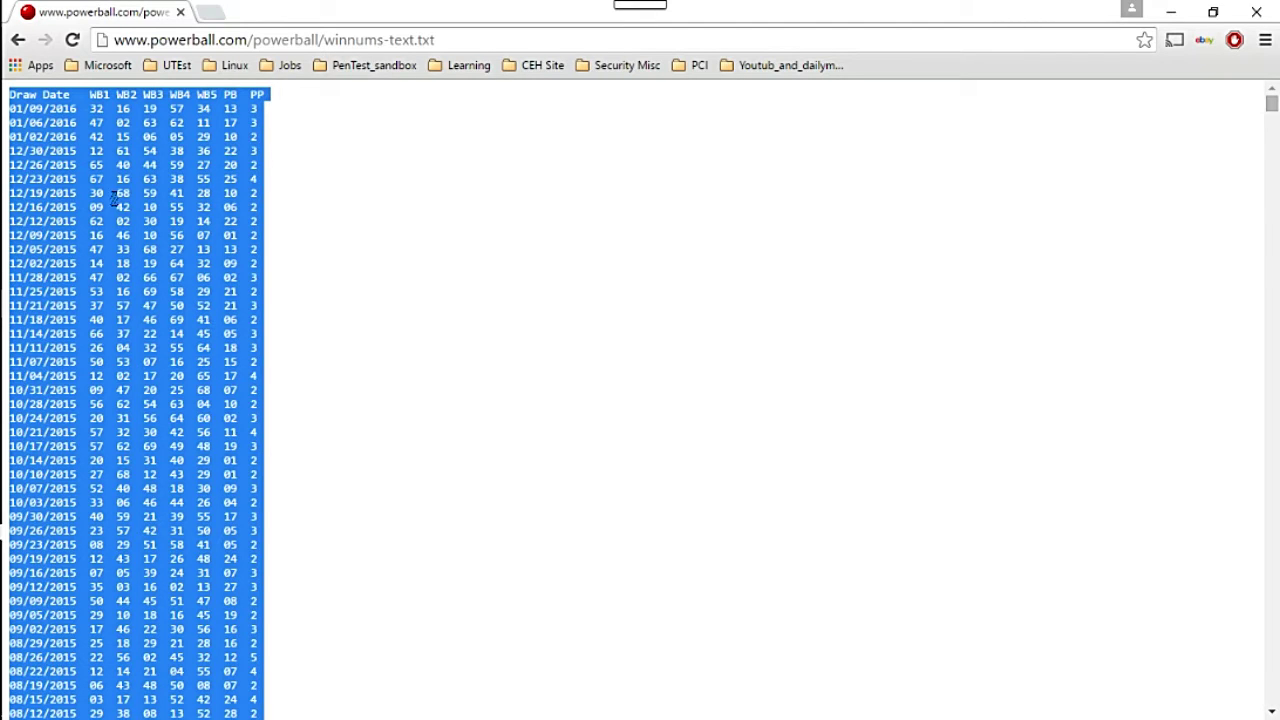
right_click(170, 177)
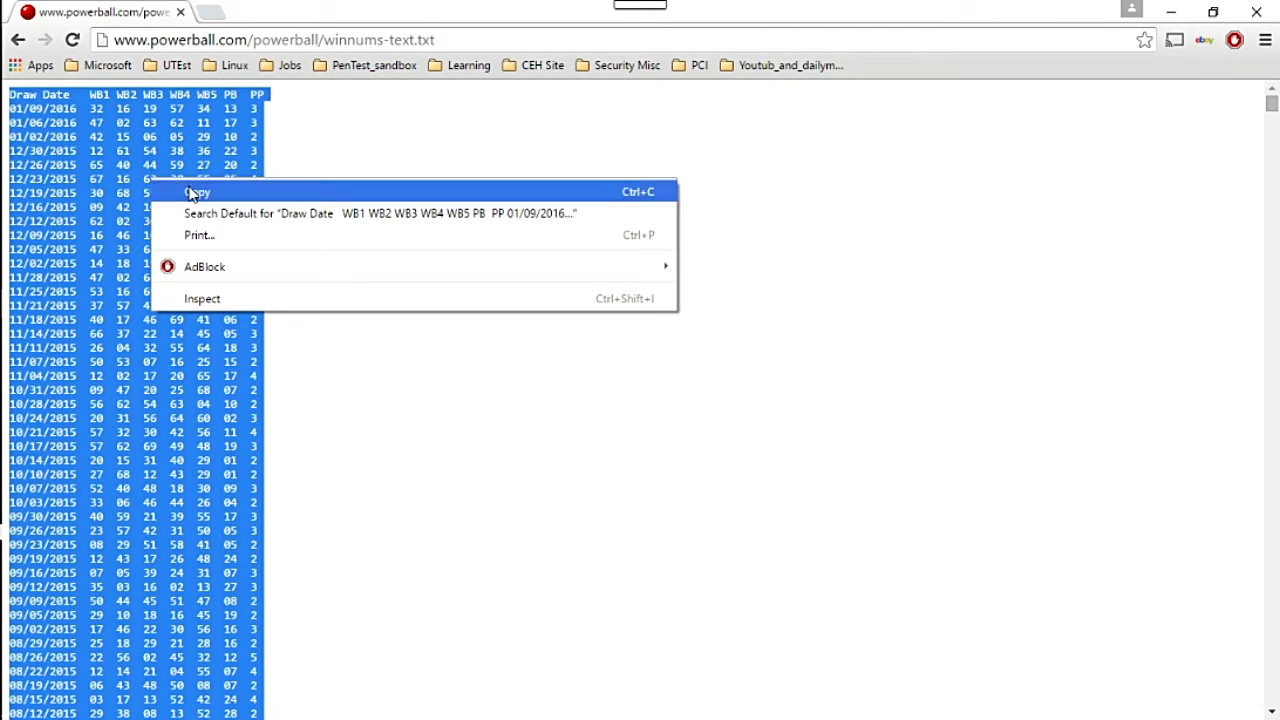
click(190, 190)
Step: Minimise the browser and switch to the blank workbook Book1 in Excel
click(1171, 11)
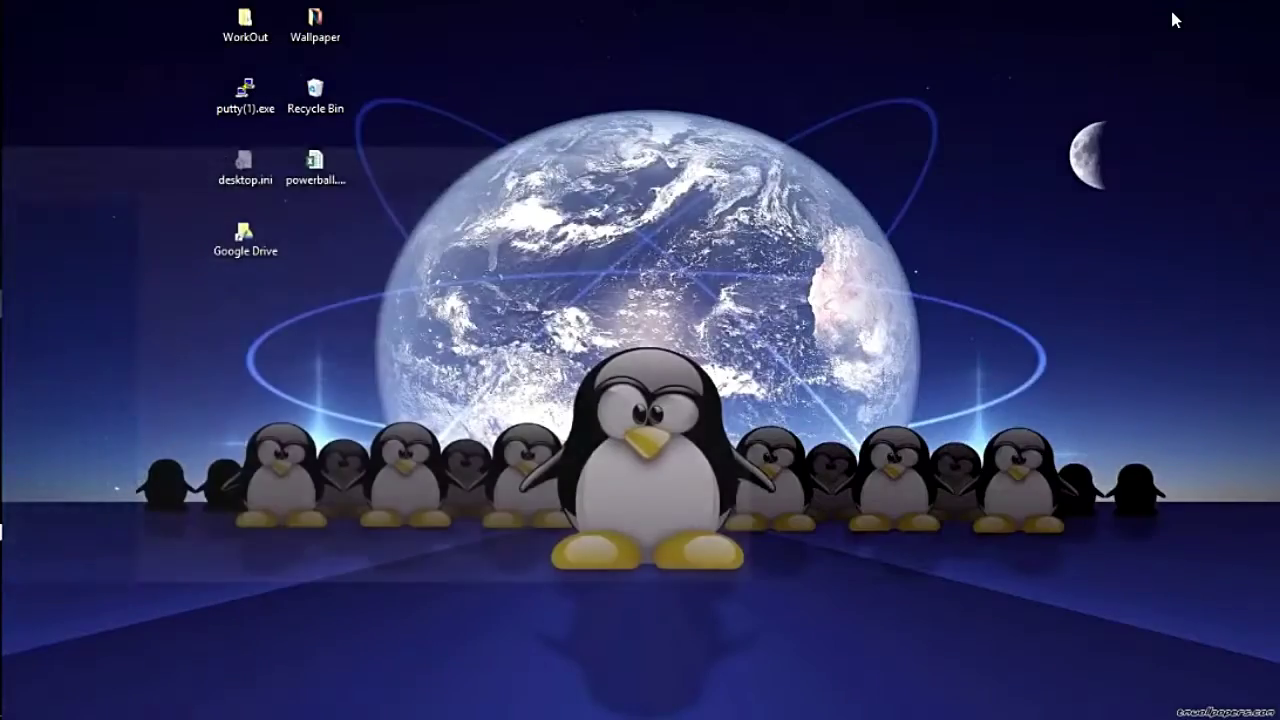
mouse_move(3, 240)
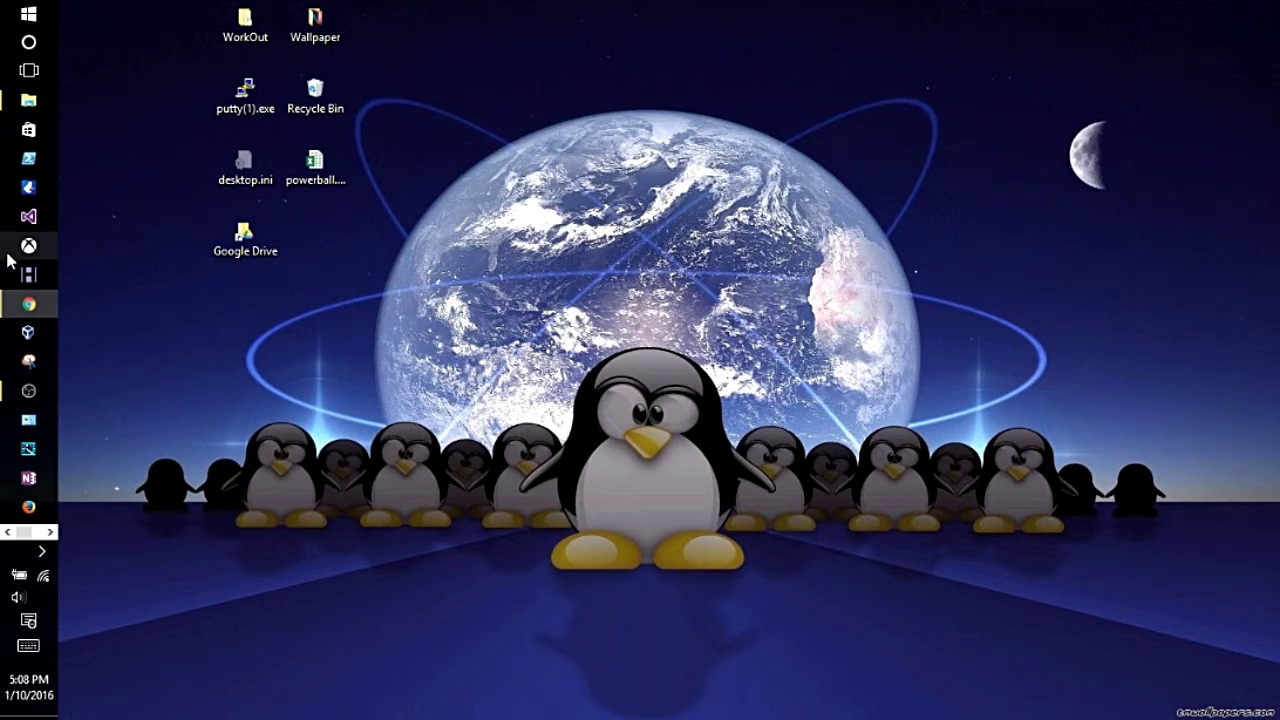
click(50, 531)
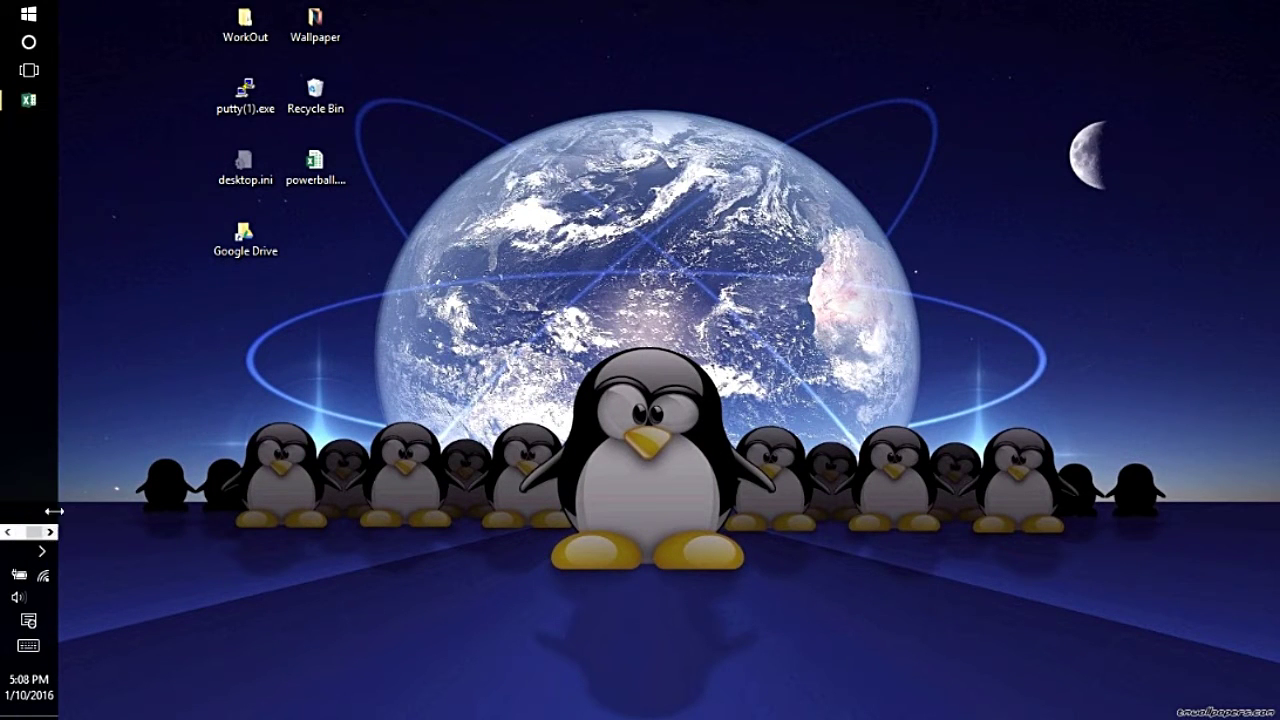
click(29, 101)
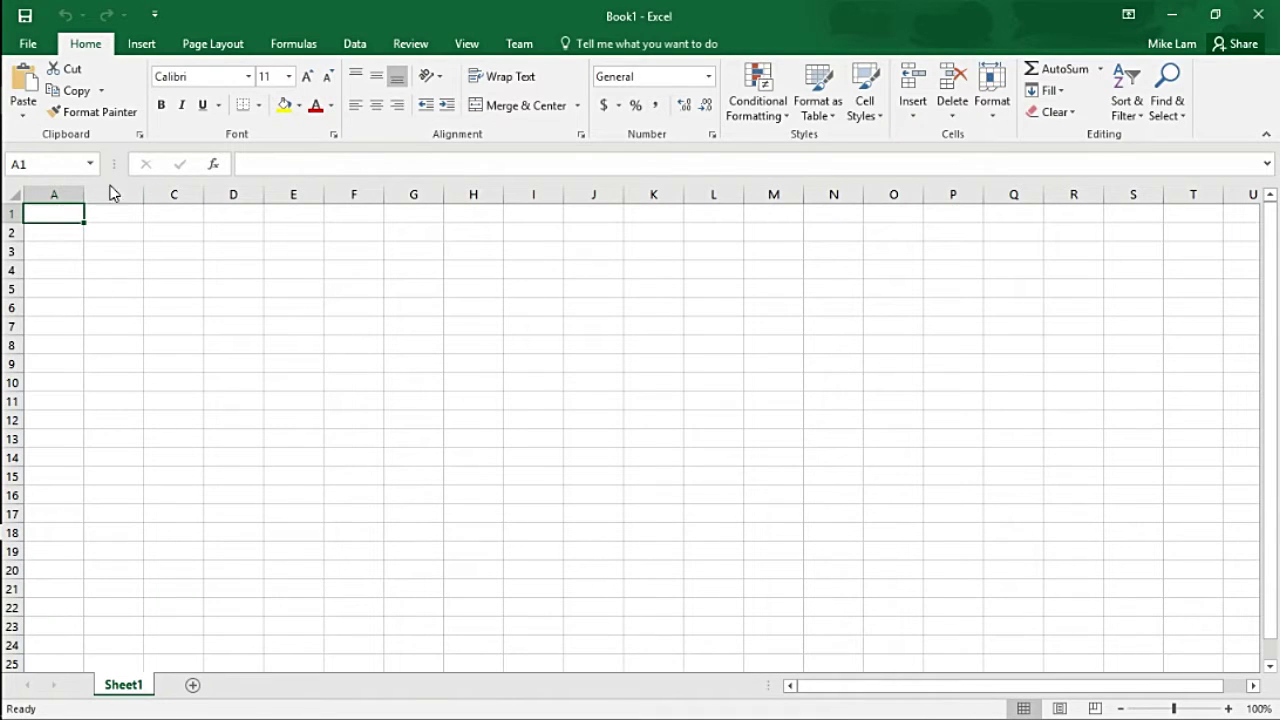
Step: Paste the copied draw list into Sheet1 starting at cell A1 and widen column A to fit the full header text
drag(85, 195, 248, 195)
right_click(88, 213)
click(133, 299)
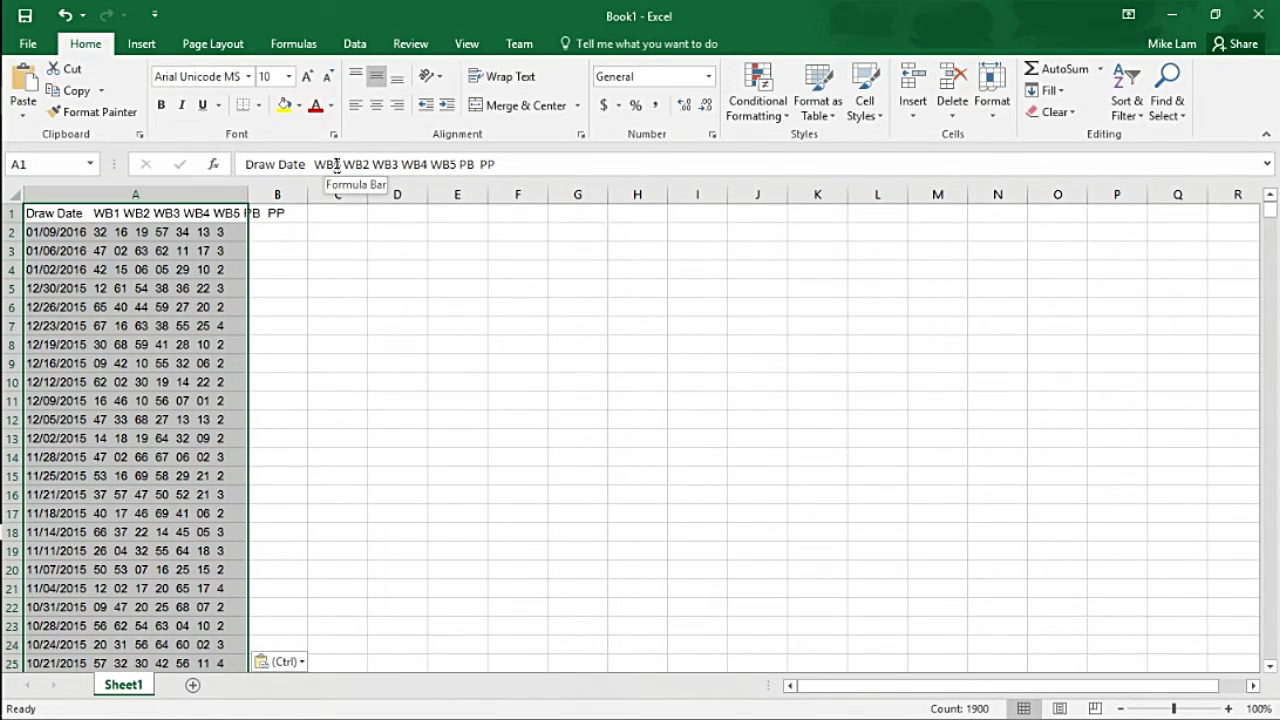
drag(249, 194, 326, 194)
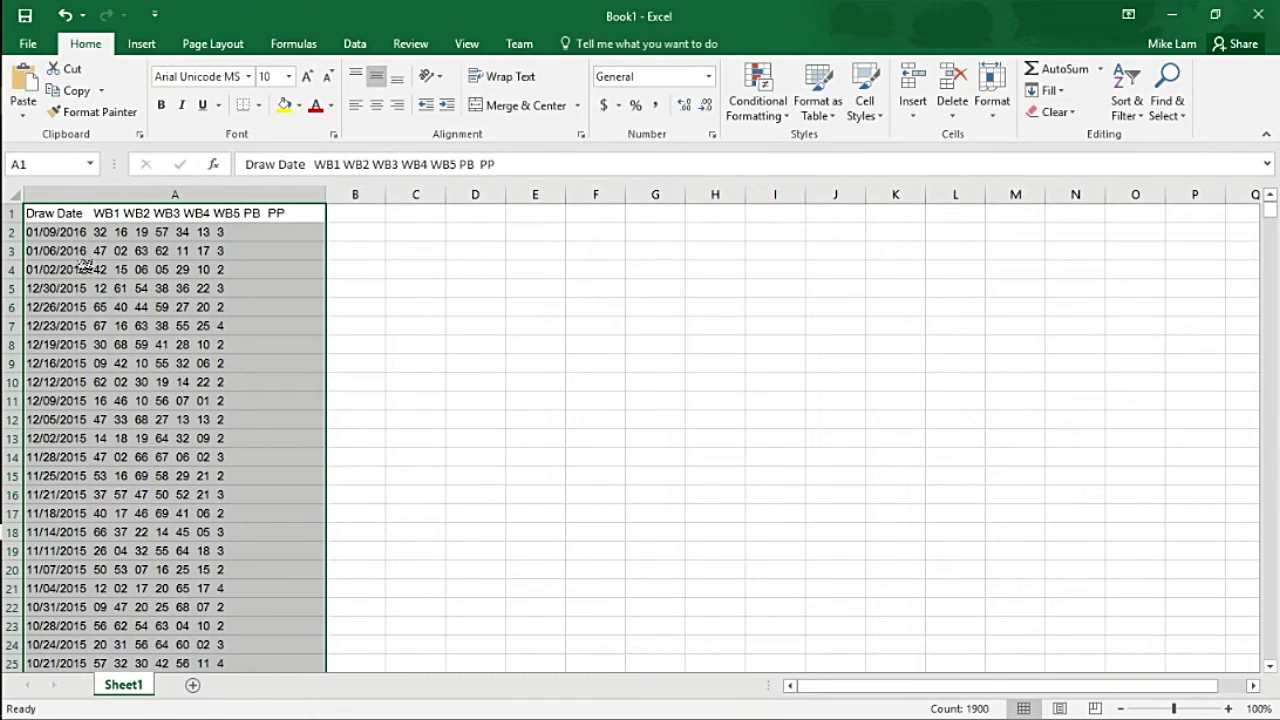
Step: Start Text to Columns on column A as Fixed width and move the column breaks to the start of WB1 and PP
click(355, 43)
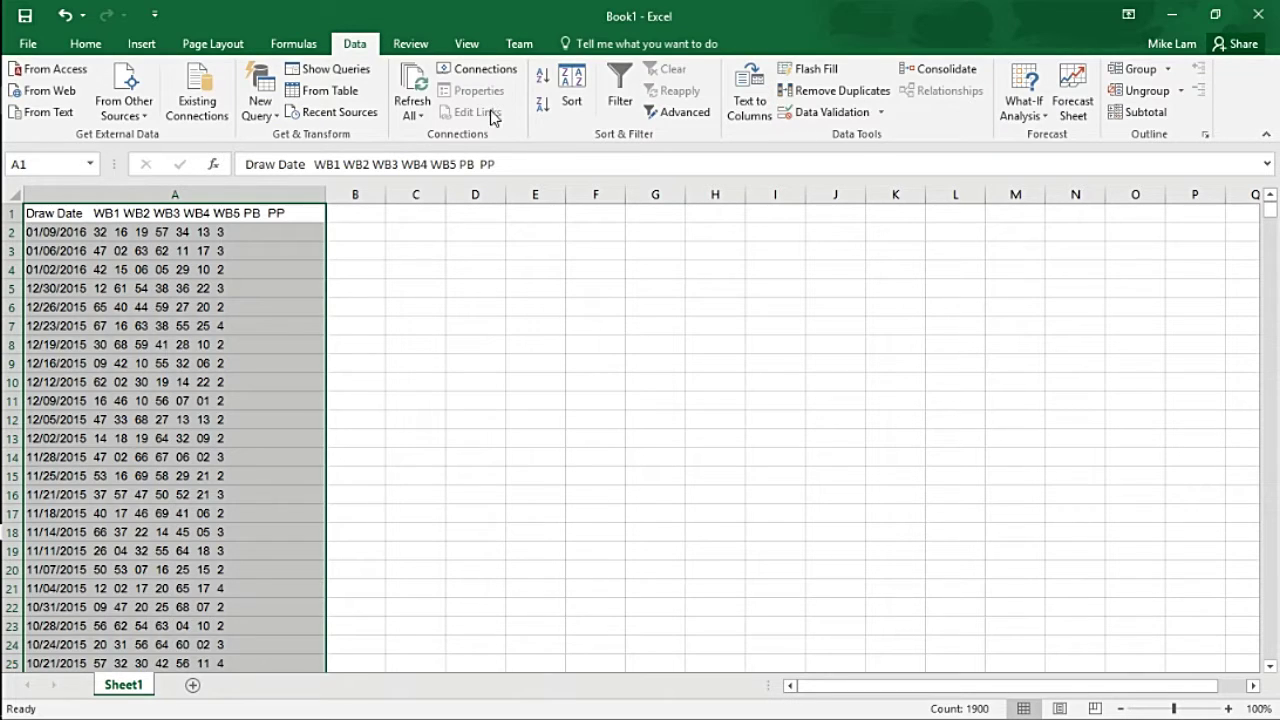
click(752, 106)
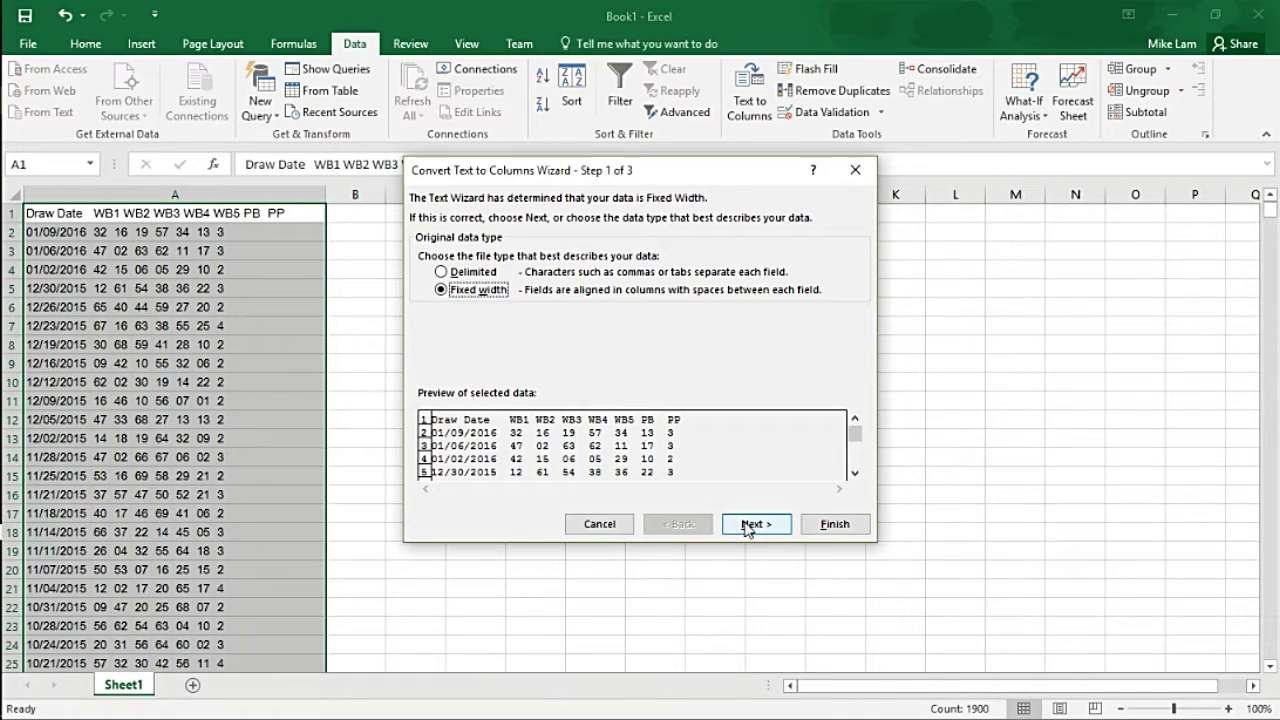
click(746, 528)
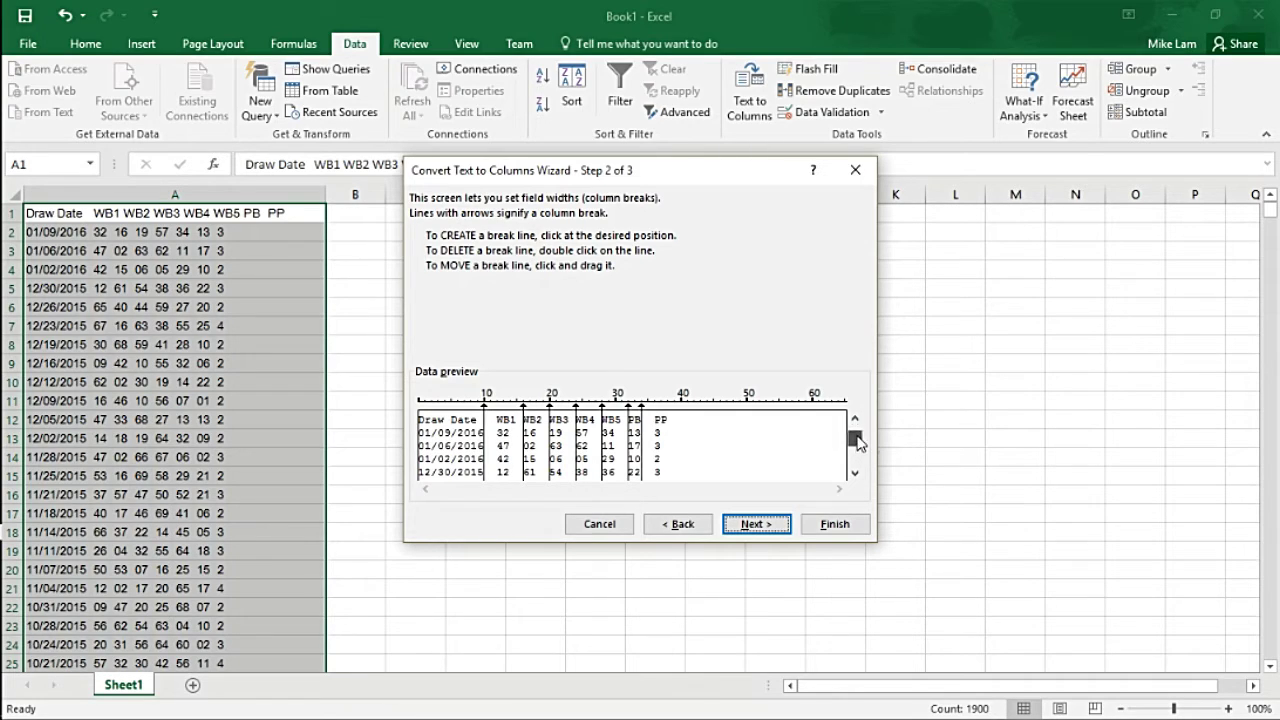
mouse_move(855, 434)
mouse_down()
mouse_move(858, 458)
mouse_move(856, 422)
mouse_up()
drag(645, 408, 656, 410)
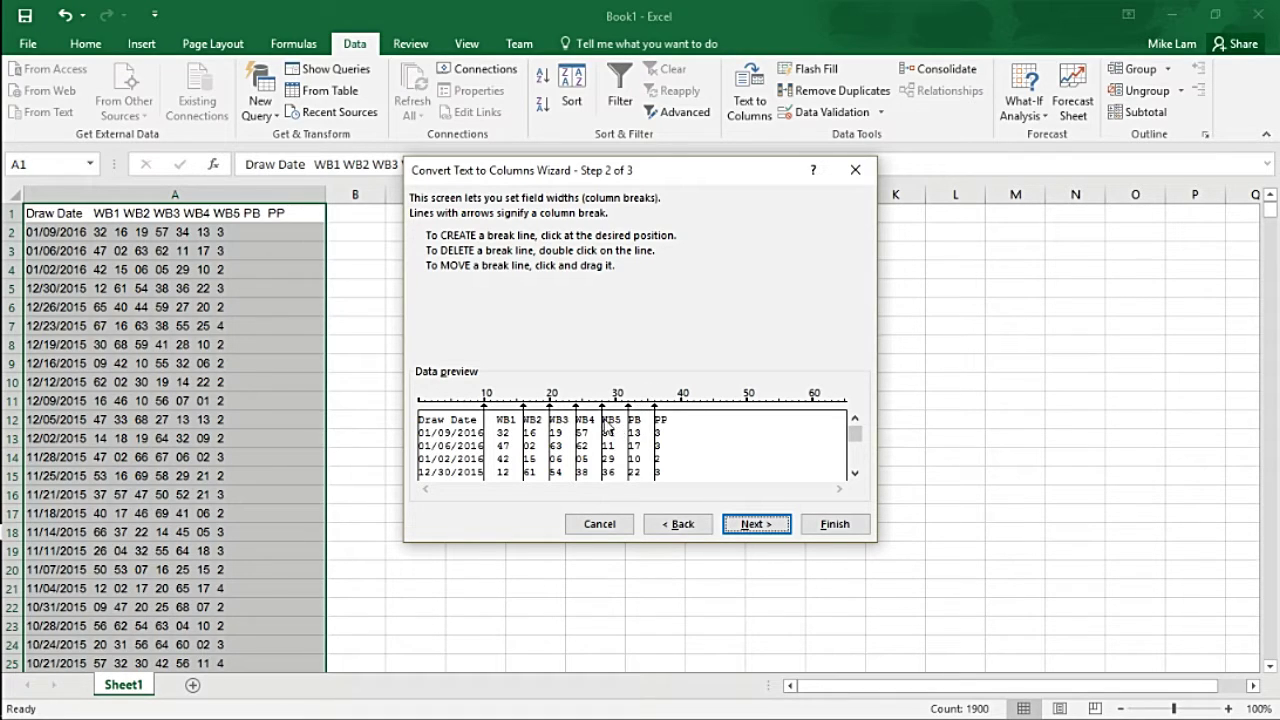
drag(486, 410, 497, 410)
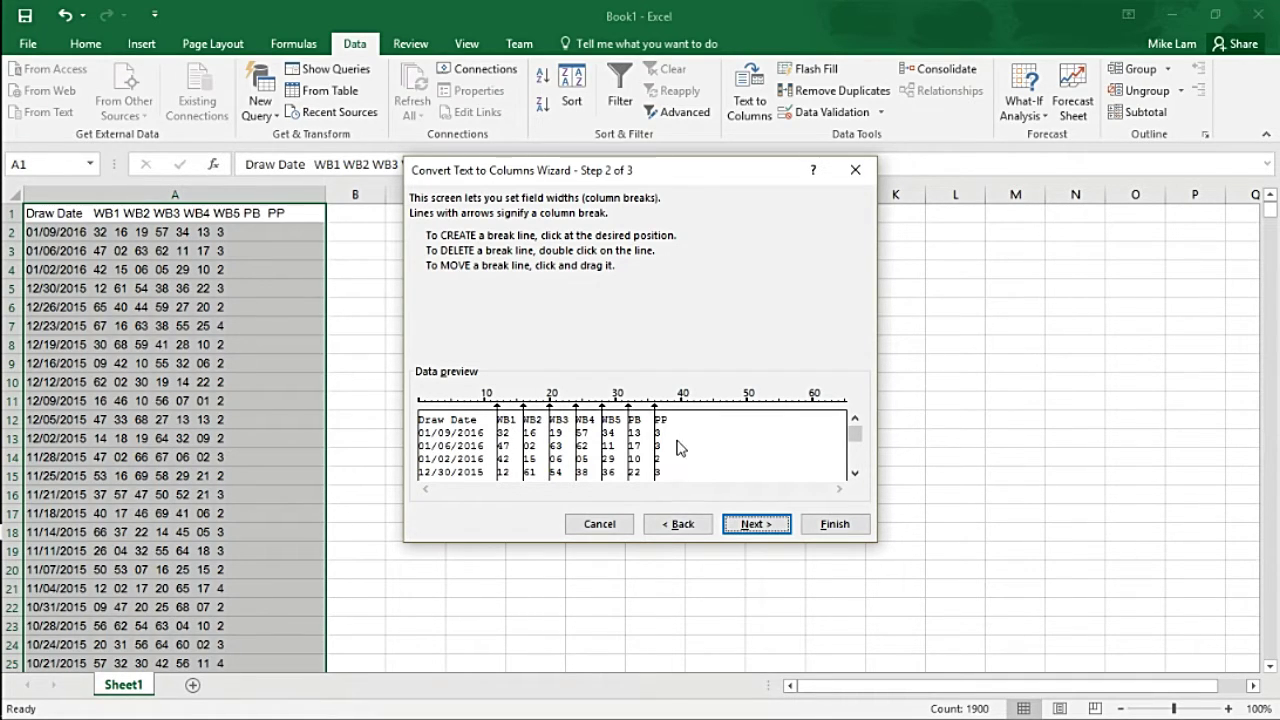
click(766, 524)
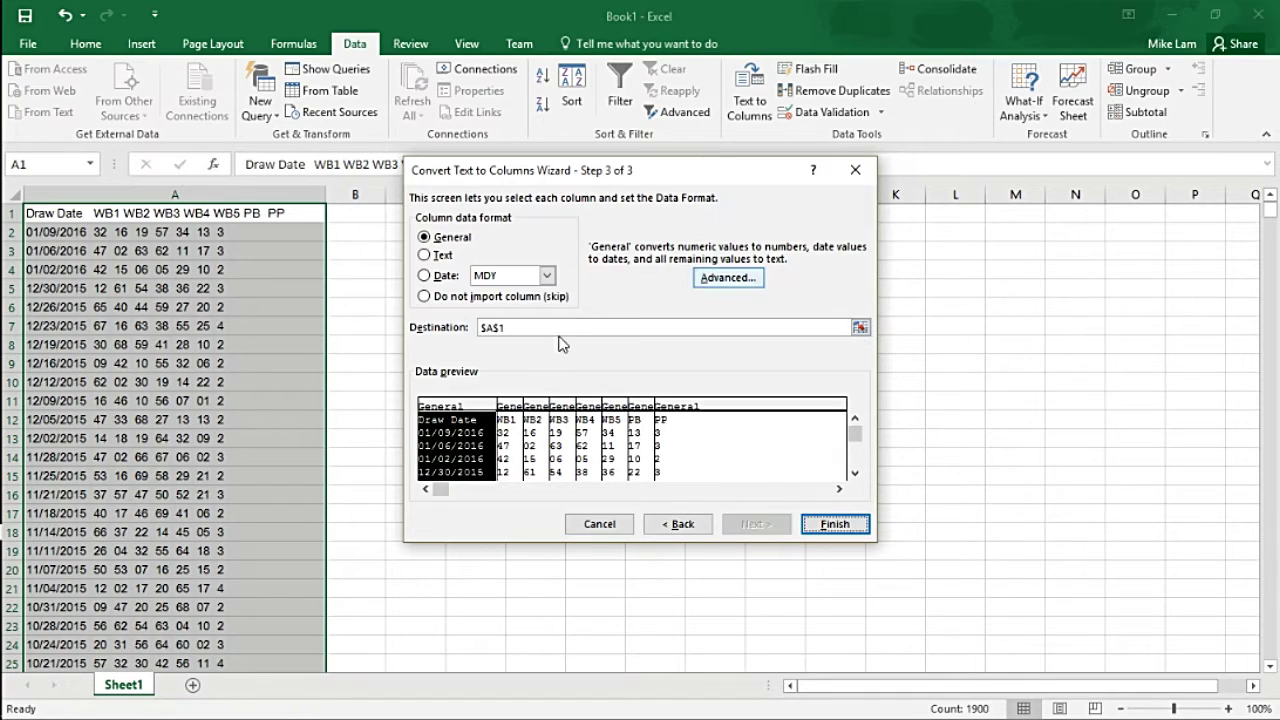
Step: Set the data format of the Draw Date, WB1 to WB5 and PB columns to Text
click(424, 255)
click(510, 445)
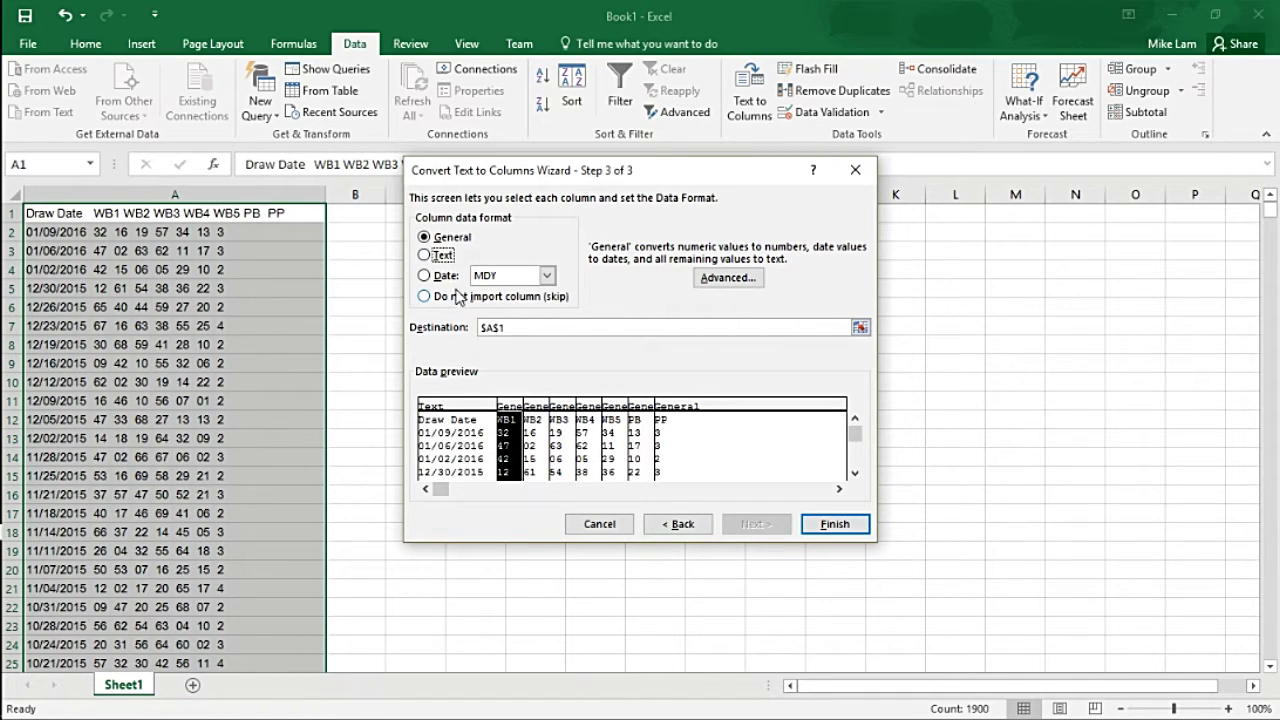
click(447, 257)
click(546, 432)
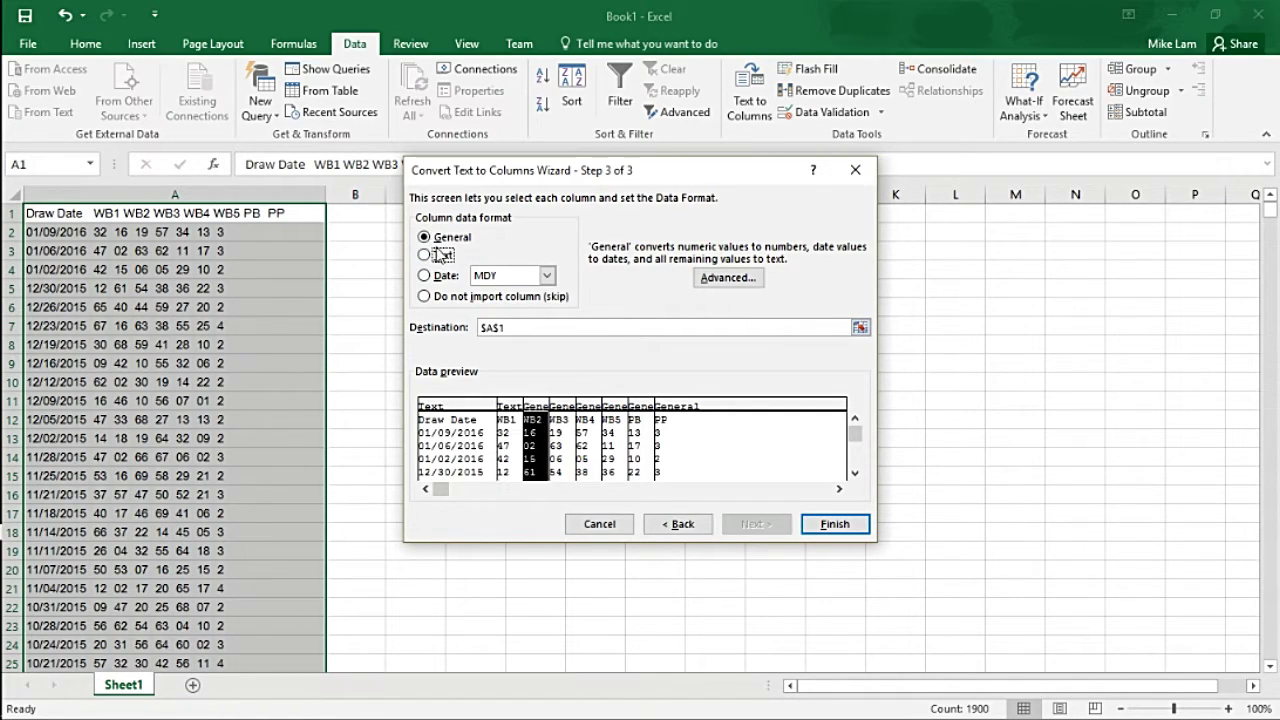
click(441, 255)
click(566, 428)
click(445, 255)
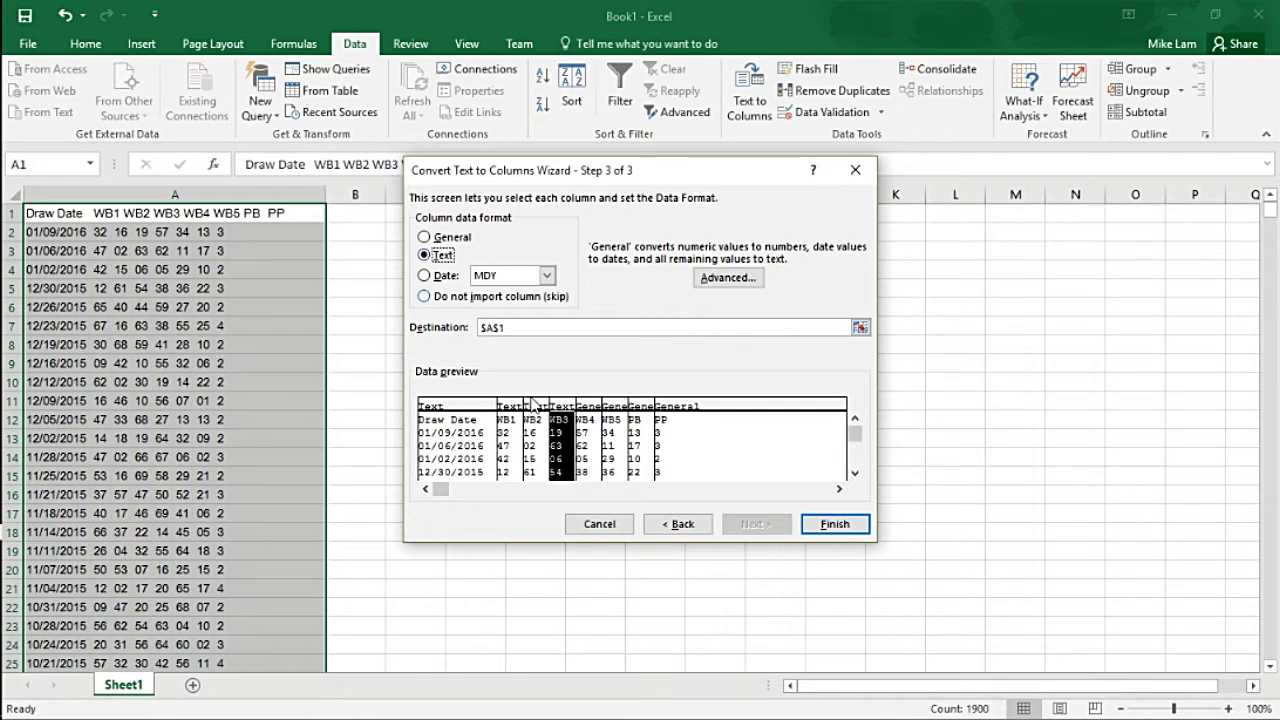
click(595, 445)
click(442, 256)
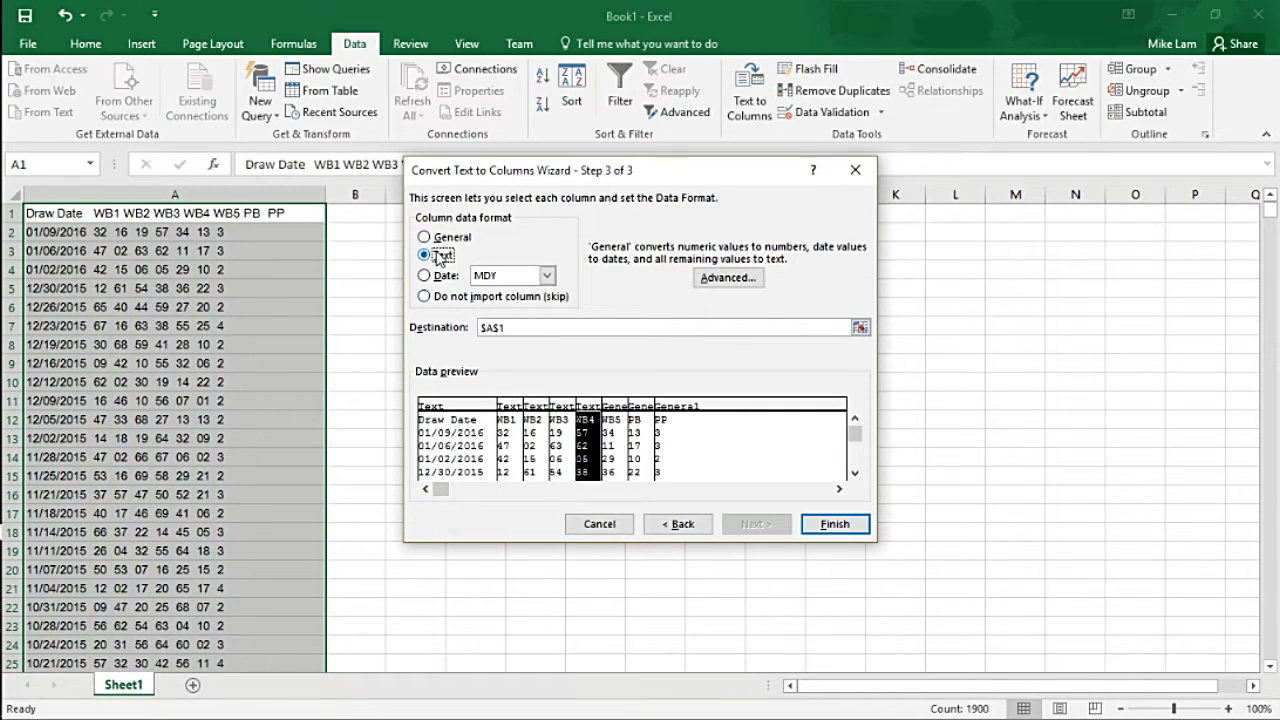
click(612, 432)
click(445, 258)
click(631, 440)
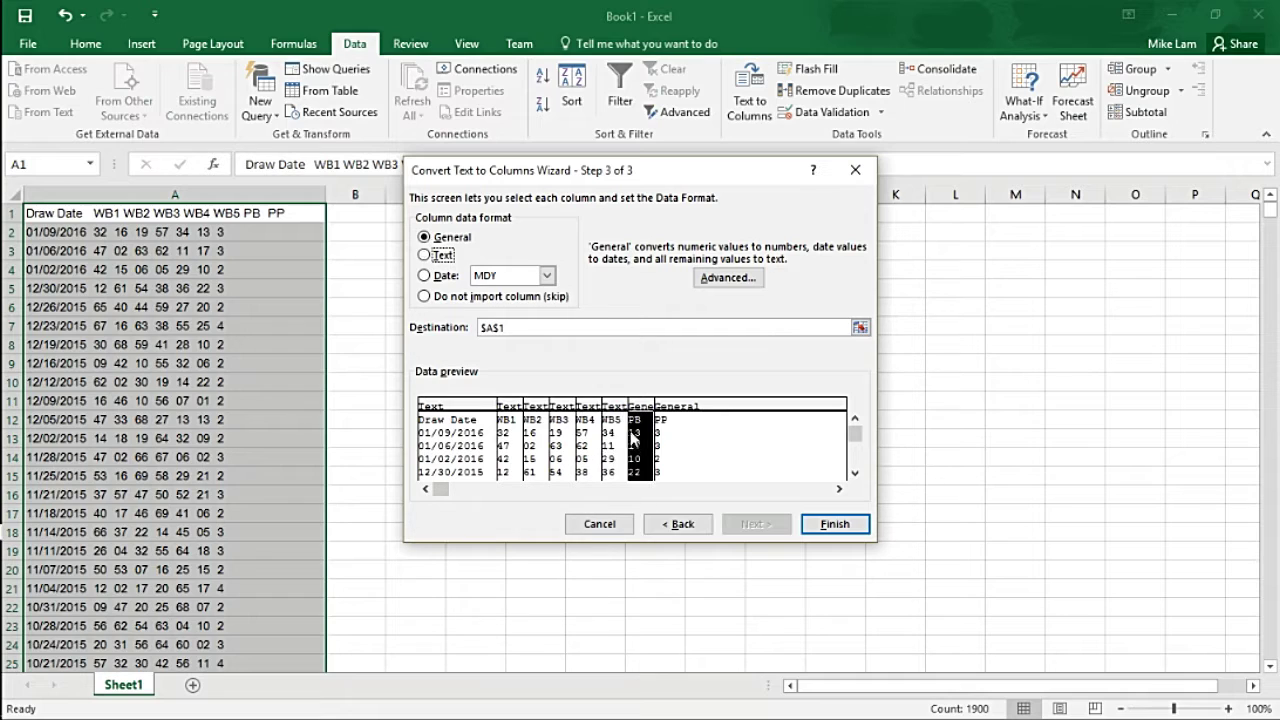
click(442, 256)
Step: Exclude the PP column from the import and finish the text-to-columns conversion
click(665, 443)
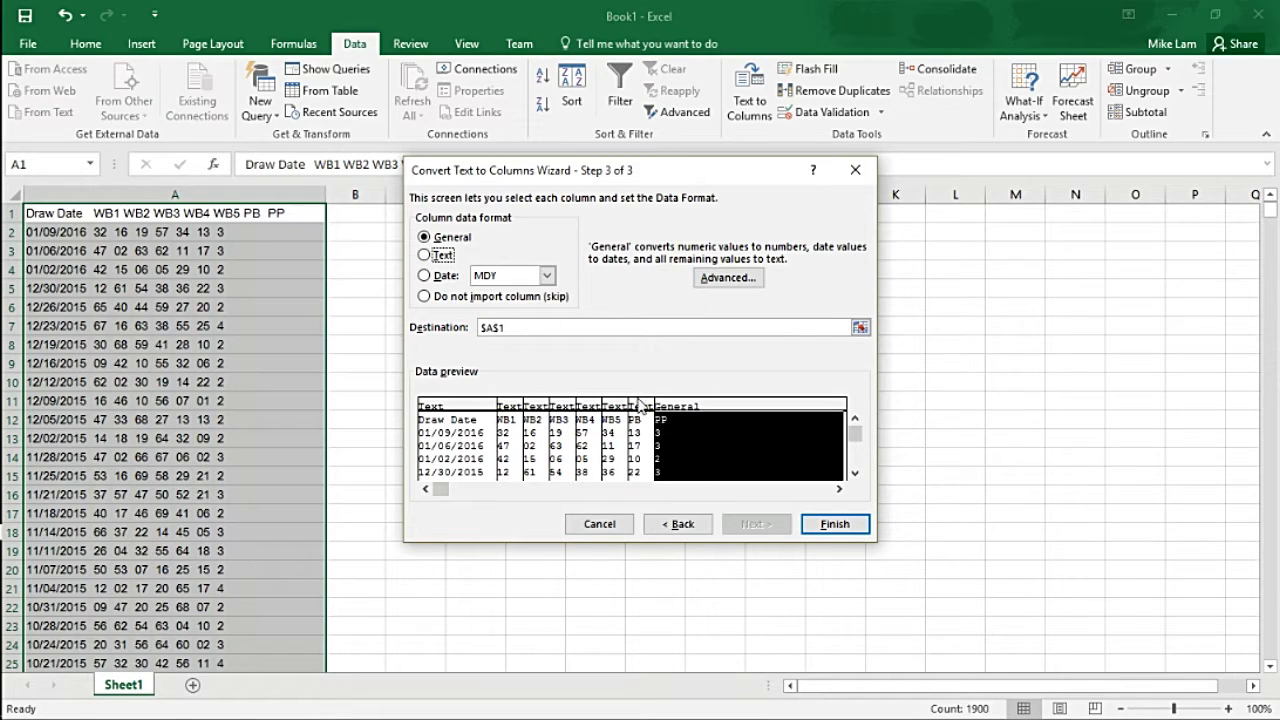
click(426, 296)
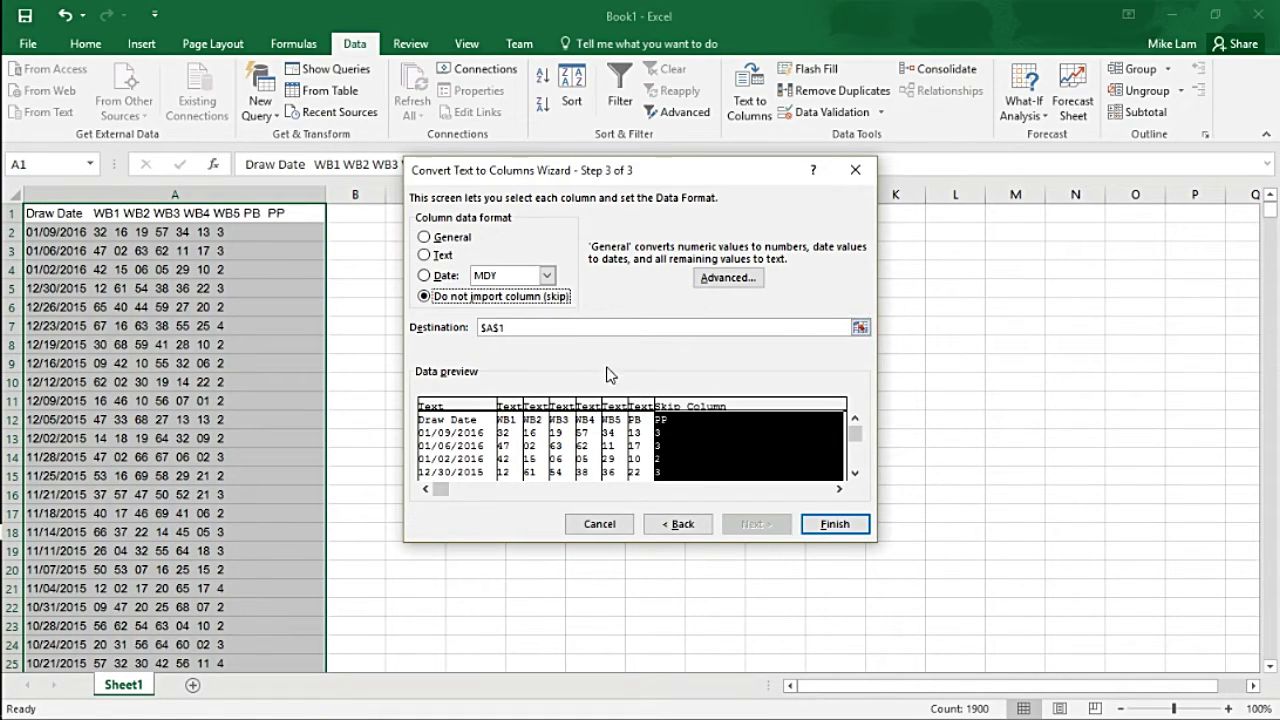
click(834, 524)
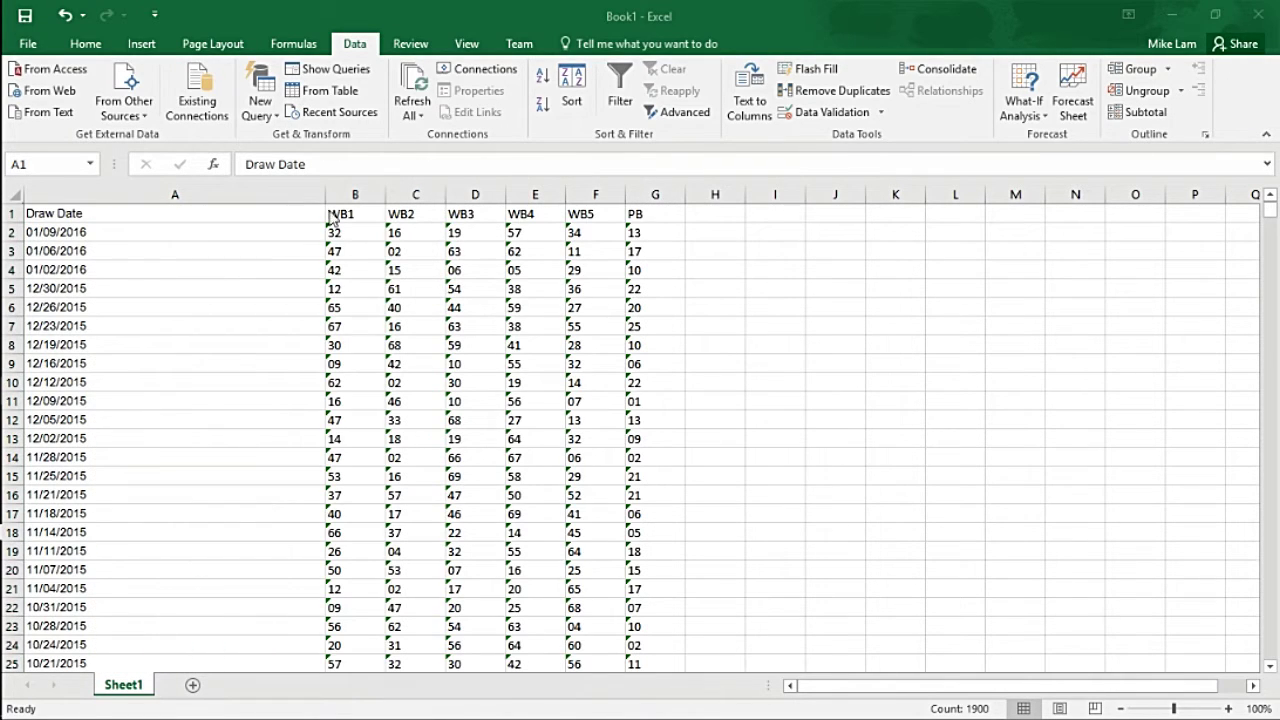
Step: Autofit the width of all columns in the sheet to their contents and deselect the data
click(40, 192)
click(14, 194)
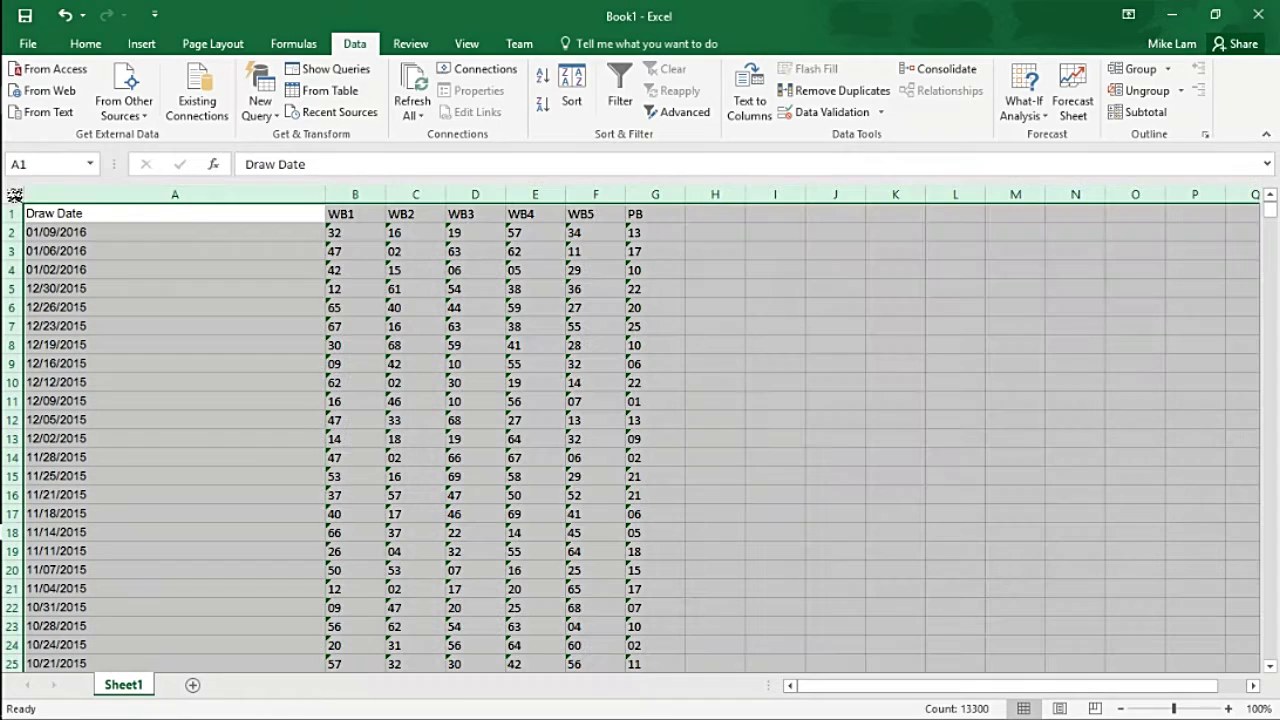
double_click(325, 194)
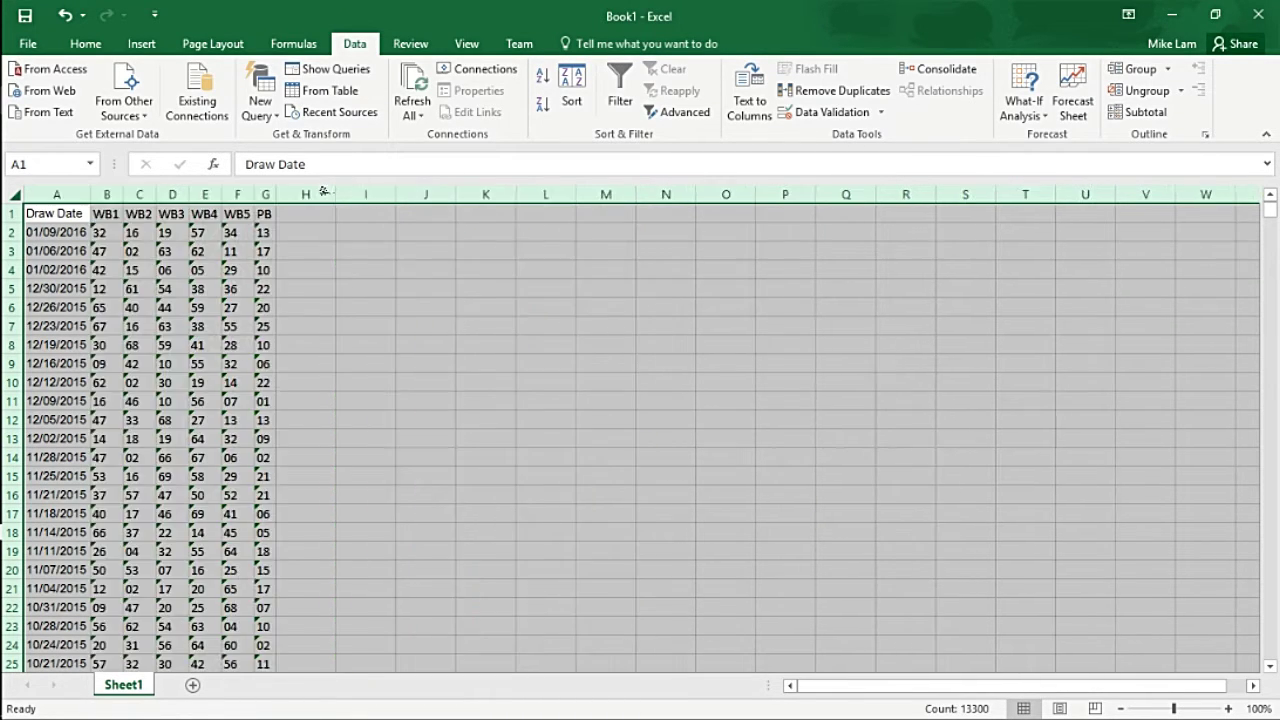
click(365, 231)
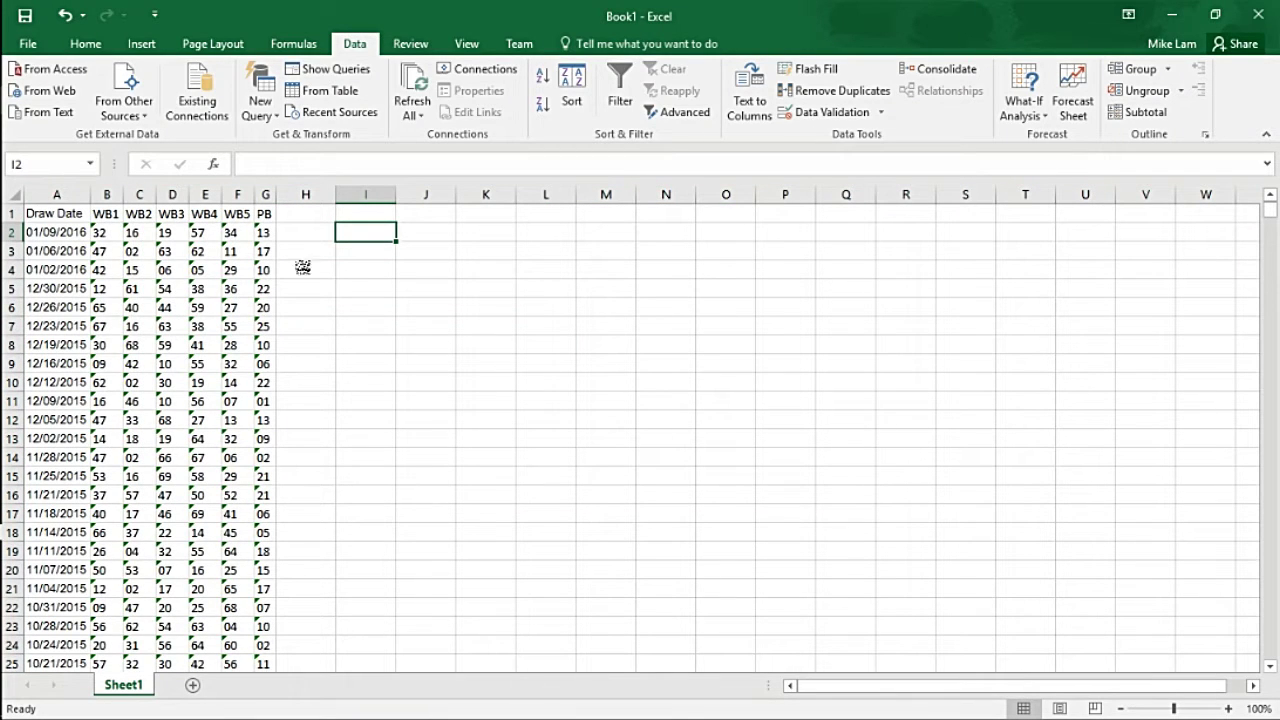
Step: Look through the split draw data from the newest to the oldest rows to check the columns
scroll(173, 309, down, 15)
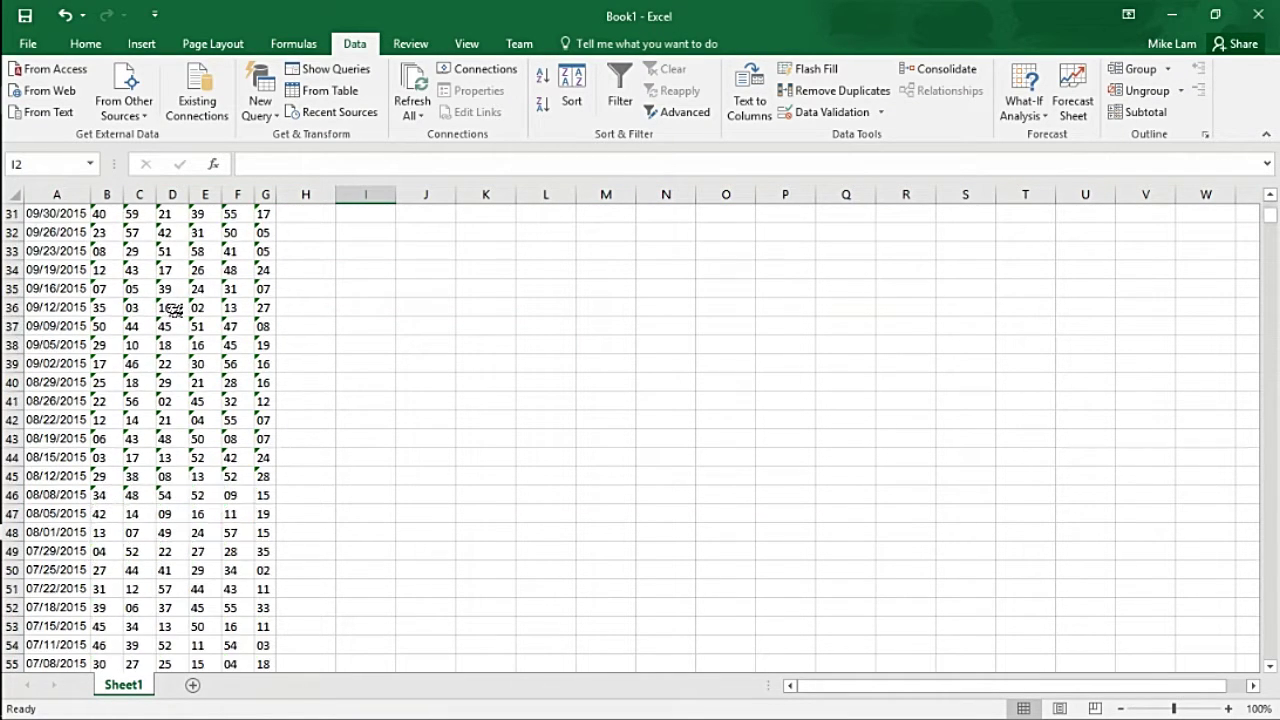
scroll(173, 309, down, 20)
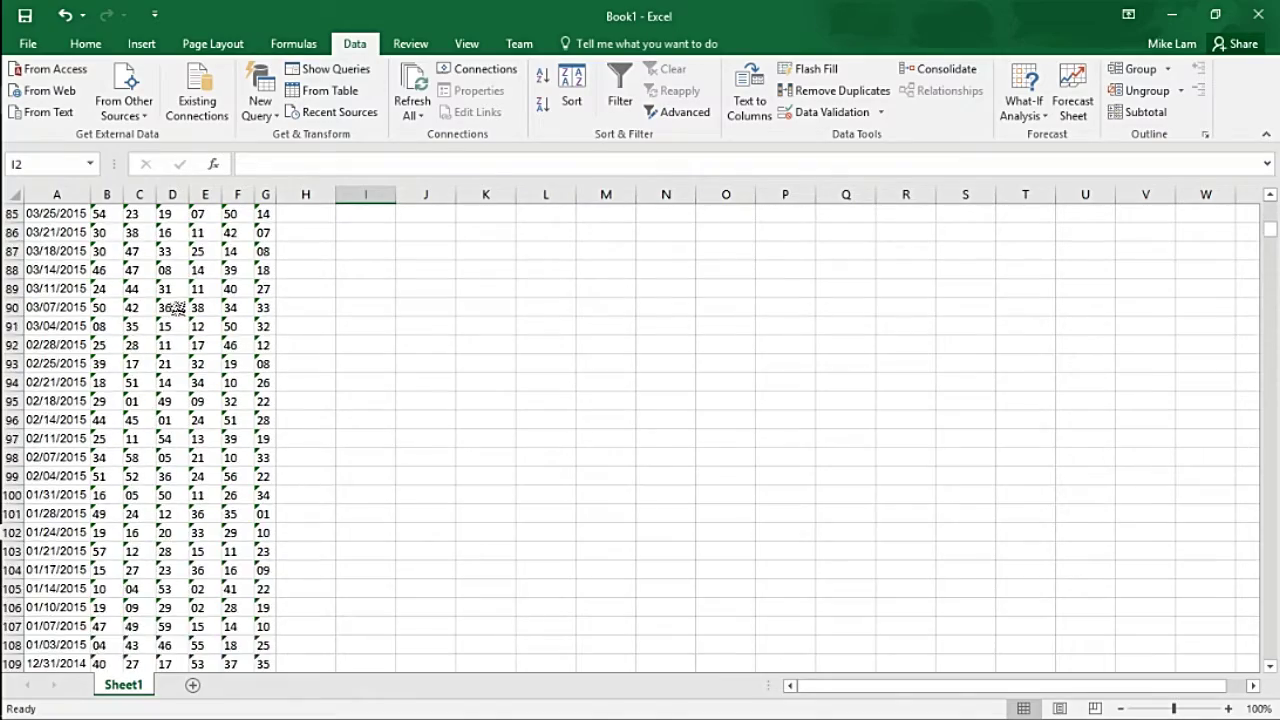
scroll(173, 309, up, 1)
scroll(172, 309, up, 20)
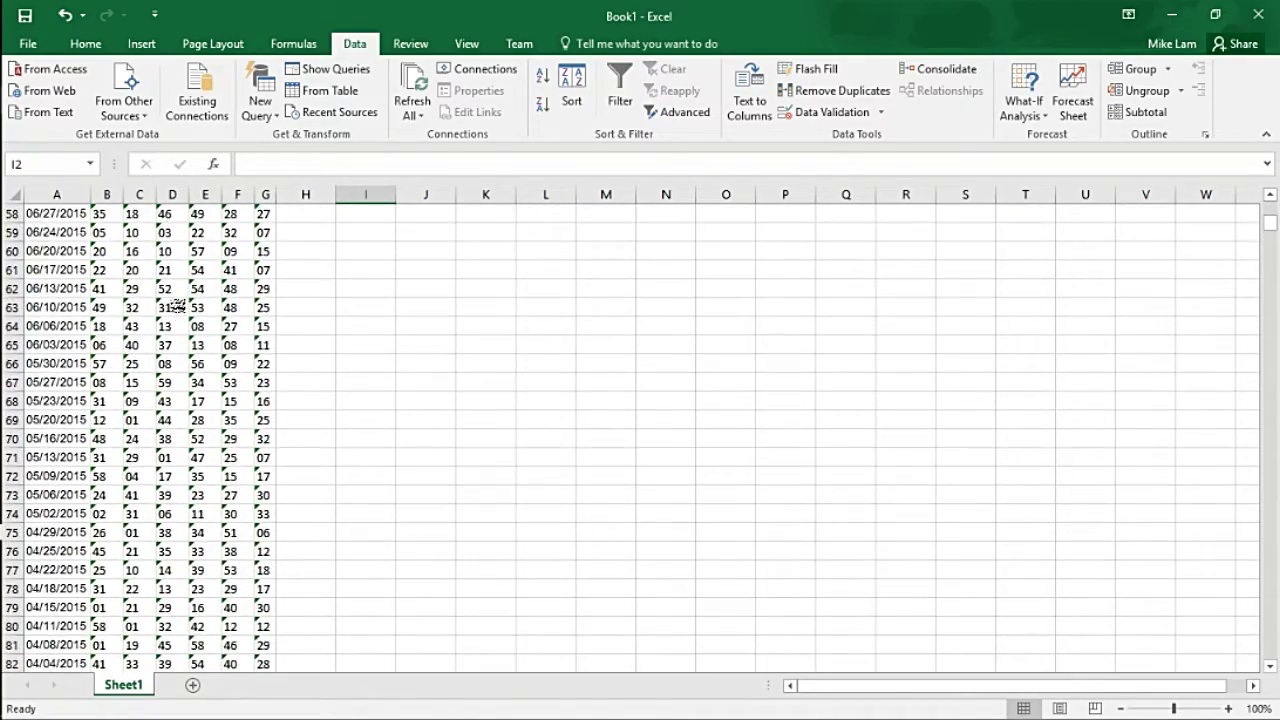
scroll(164, 305, up, 1)
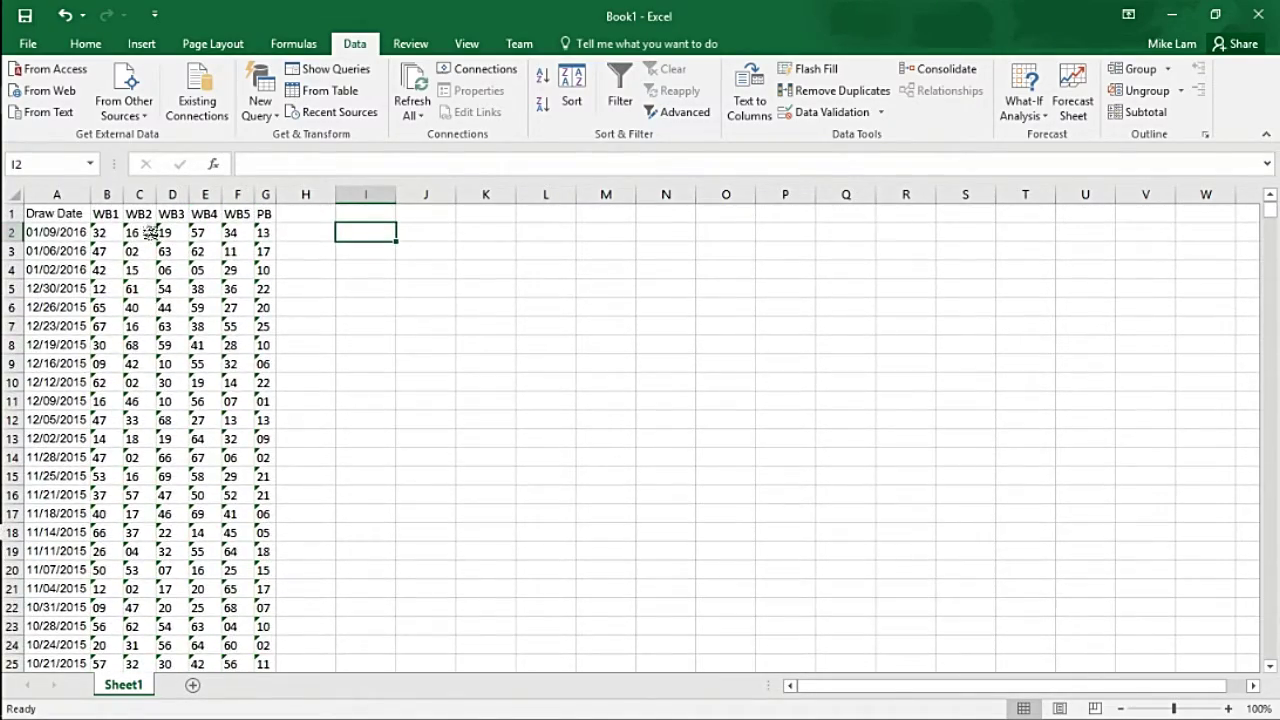
drag(1268, 222, 1270, 655)
scroll(352, 519, down, 5)
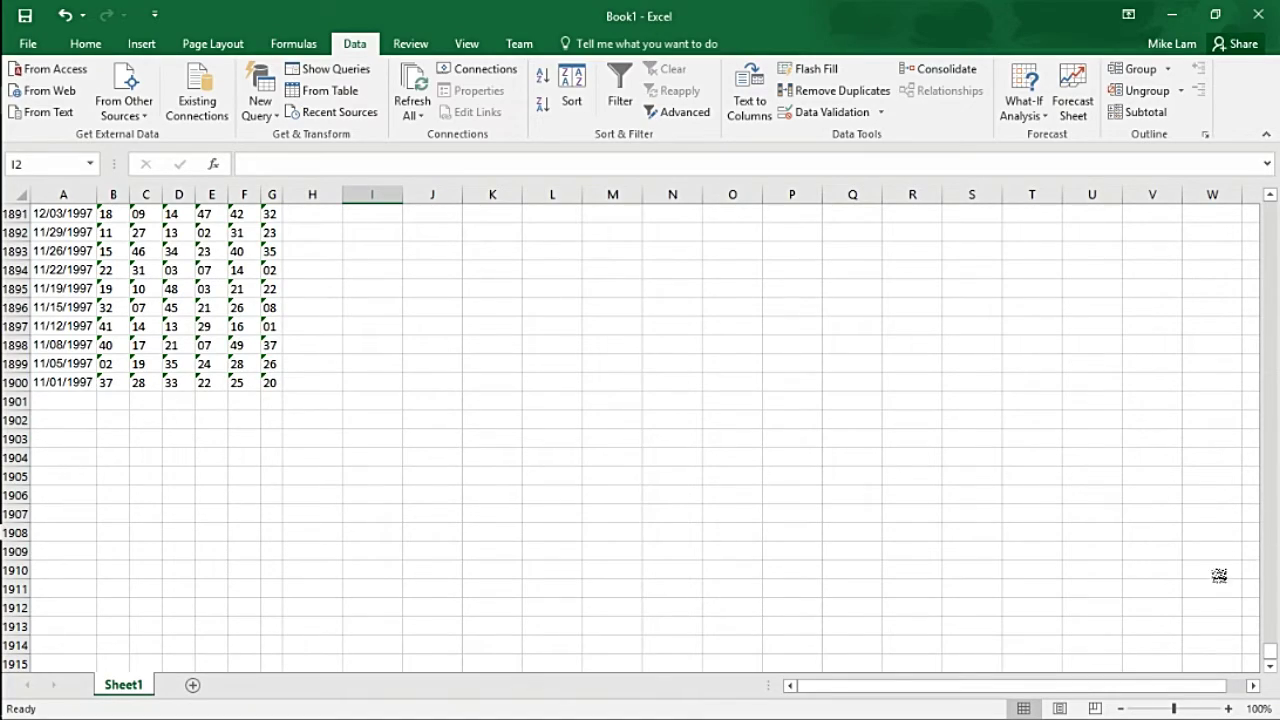
drag(1272, 656, 1270, 214)
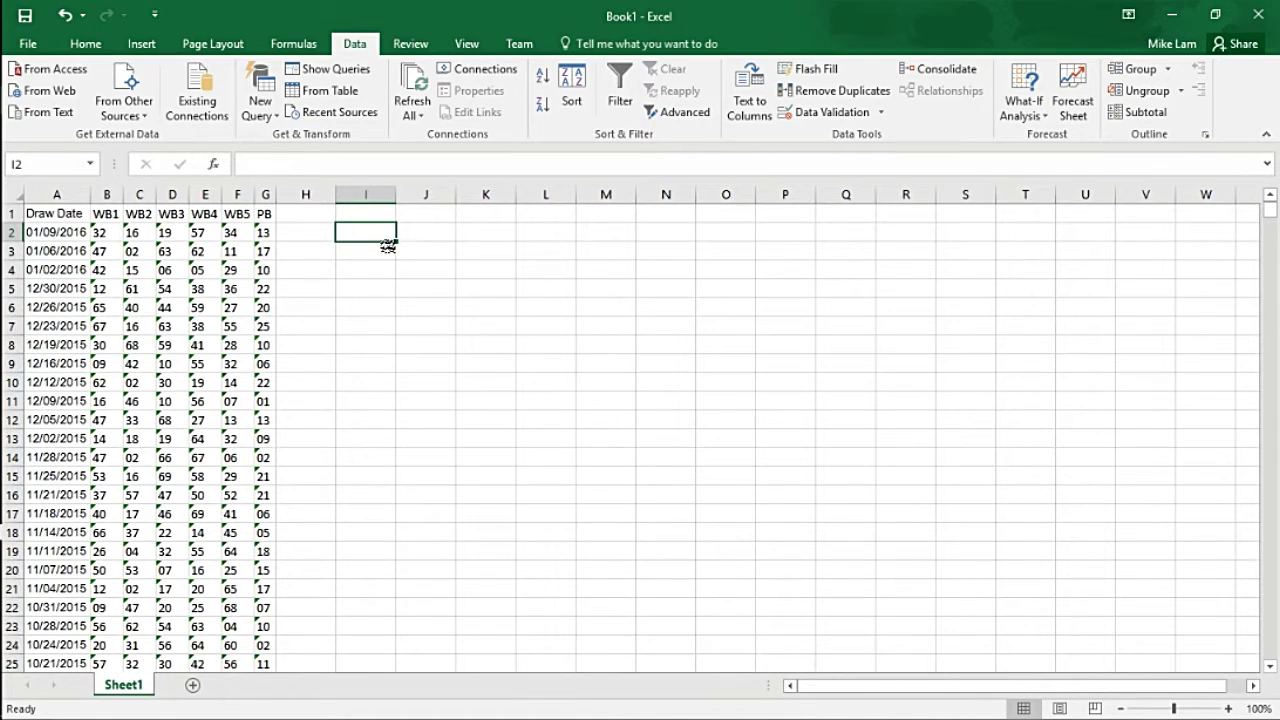
Step: Enter the header "Powerball numbers" in cell I1 and fit column I's width to it
click(391, 212)
drag(396, 194, 420, 194)
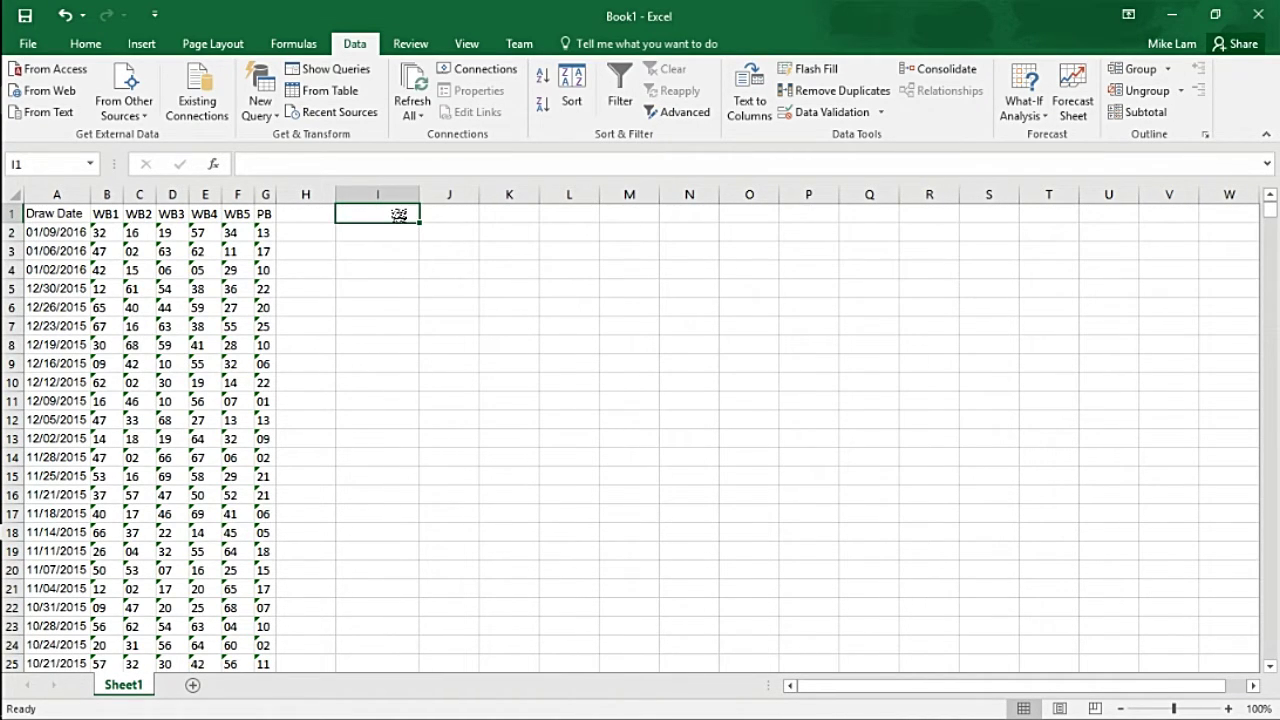
text(p)
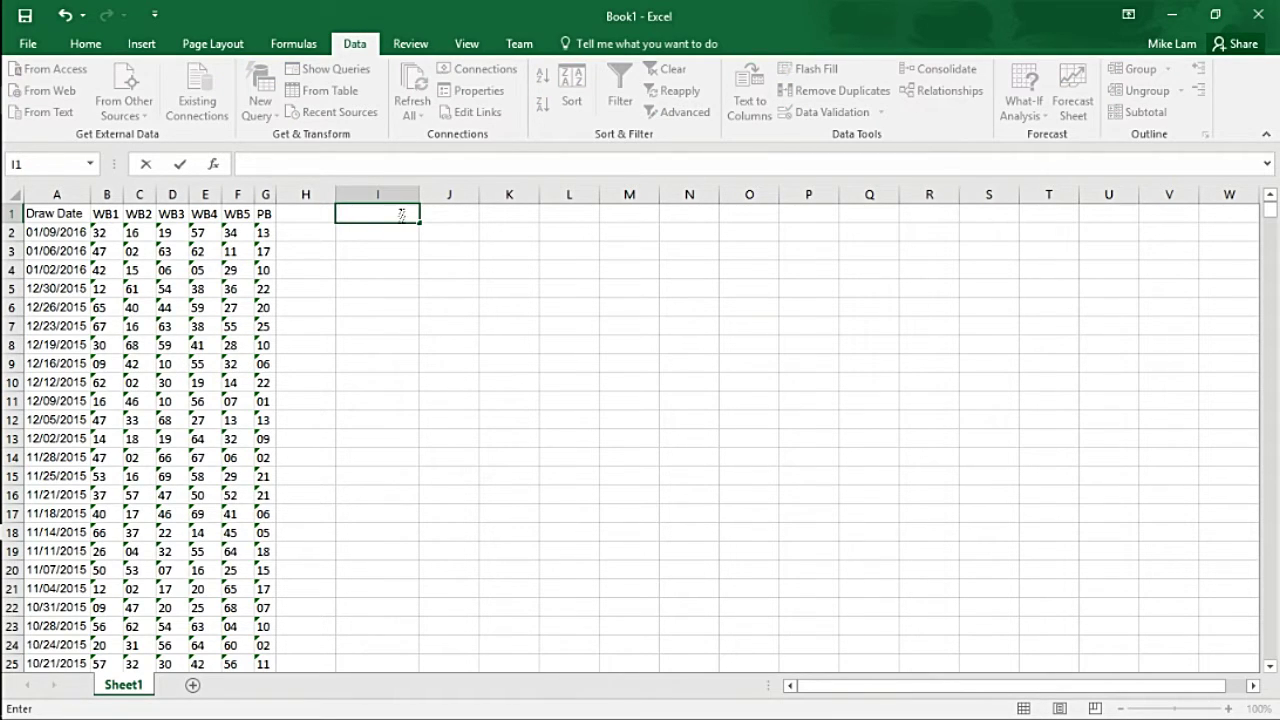
text(owerball nu)
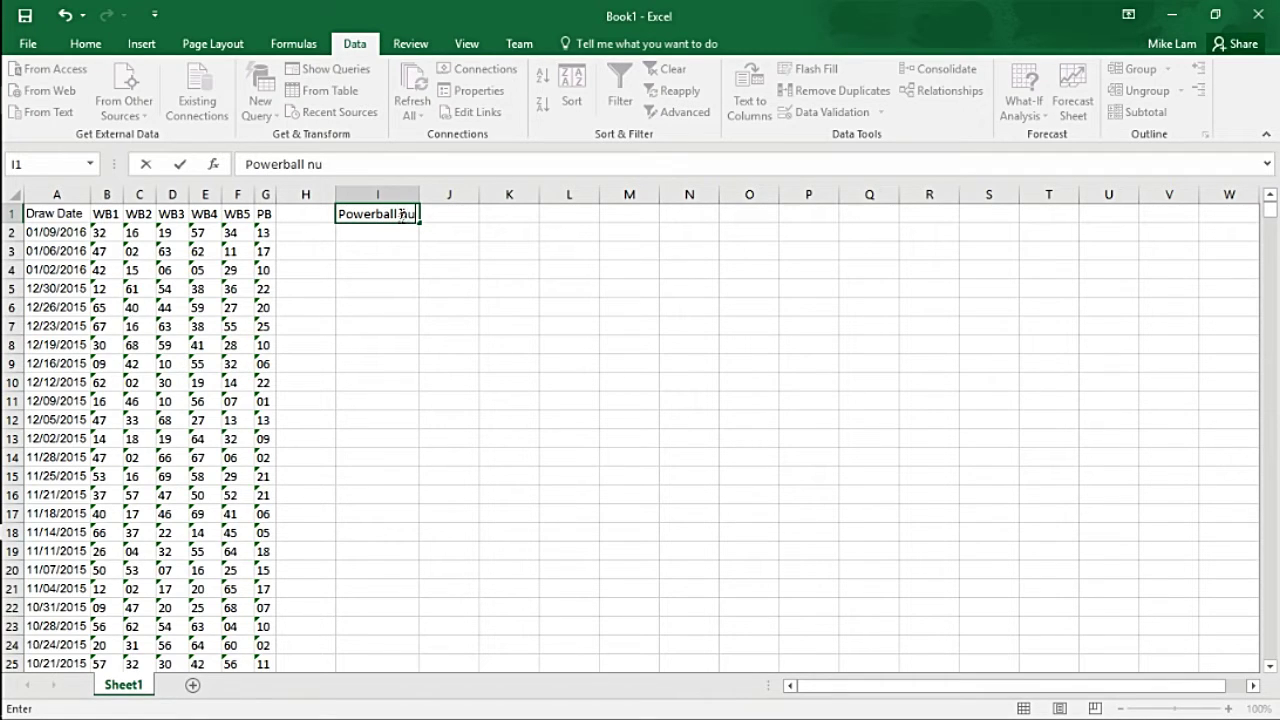
text(mbers)
key(Return)
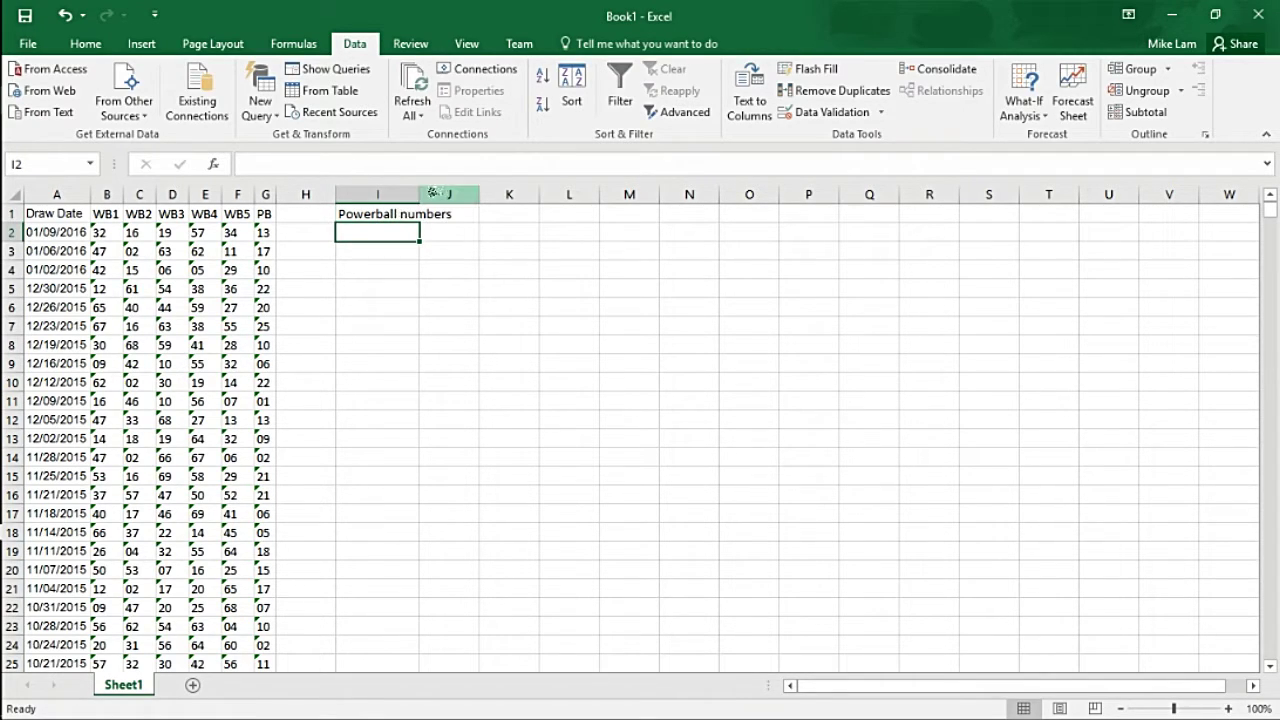
double_click(420, 194)
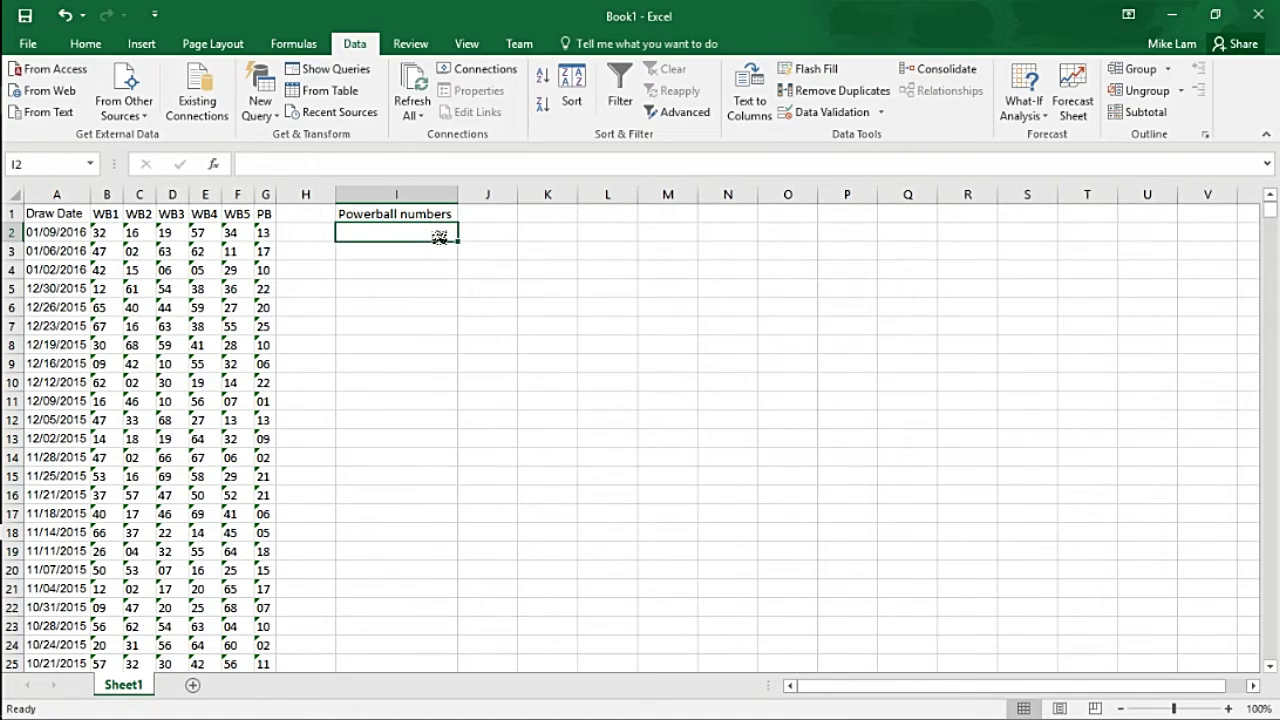
Step: Fill the numbers 1 to 69 as a series down column I, from I2 to I70
text(1)
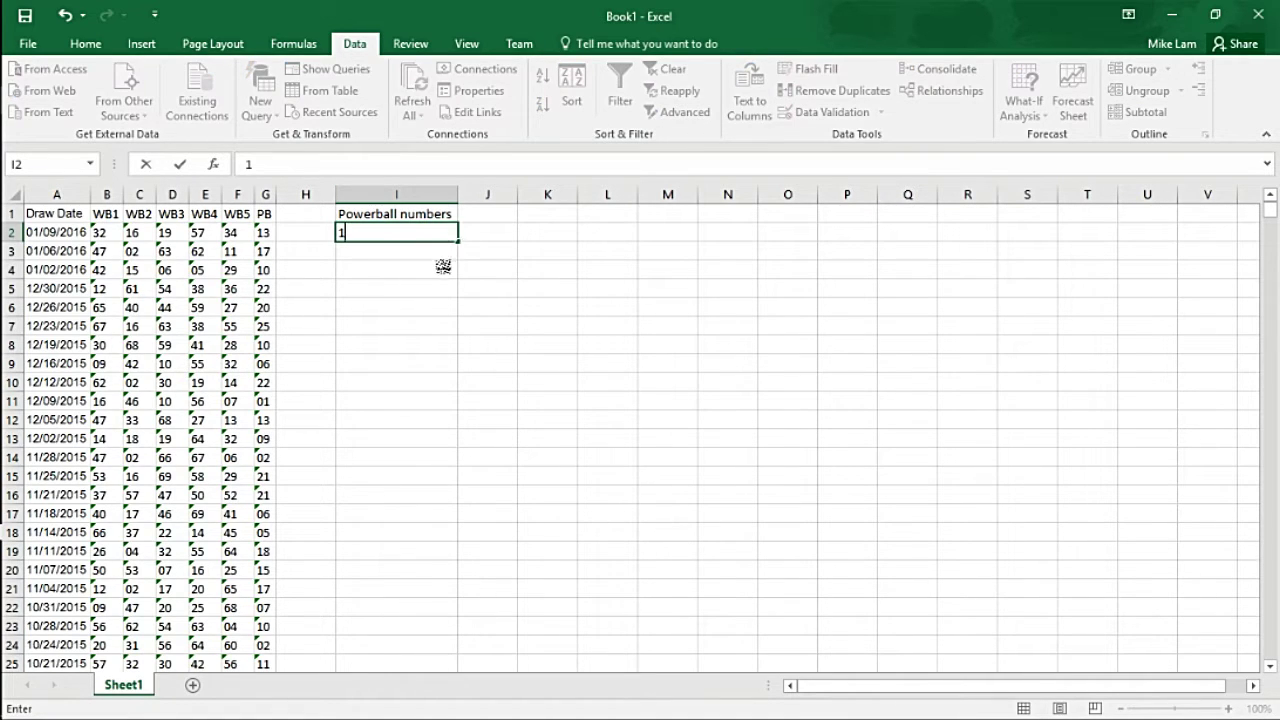
click(440, 266)
click(435, 237)
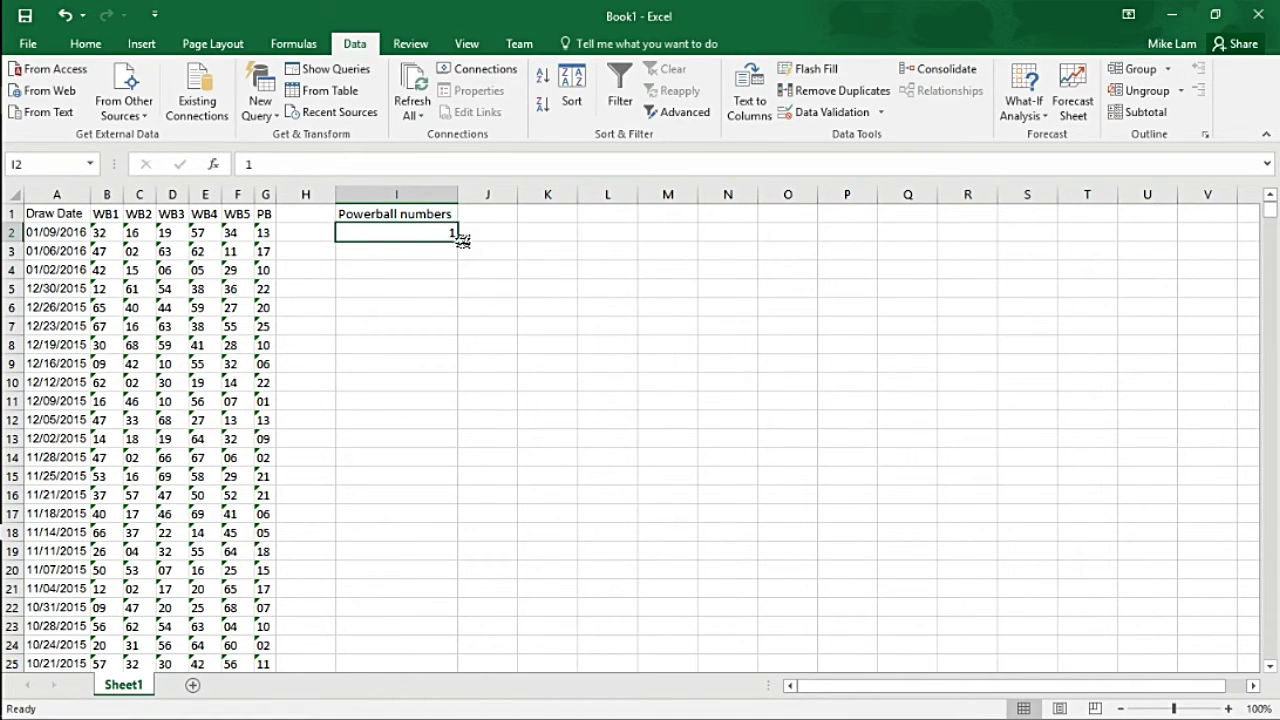
drag(460, 239, 386, 666)
scroll(471, 457, down, 3)
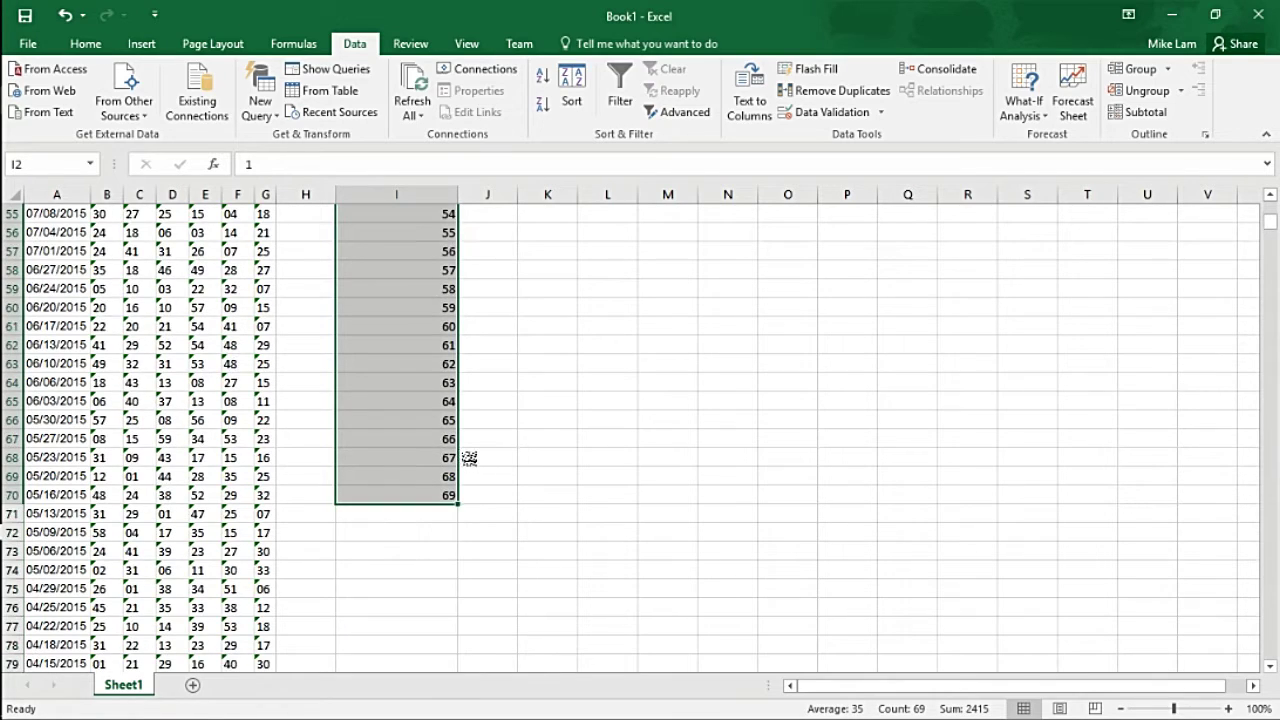
scroll(466, 500, up, 10)
scroll(462, 490, up, 8)
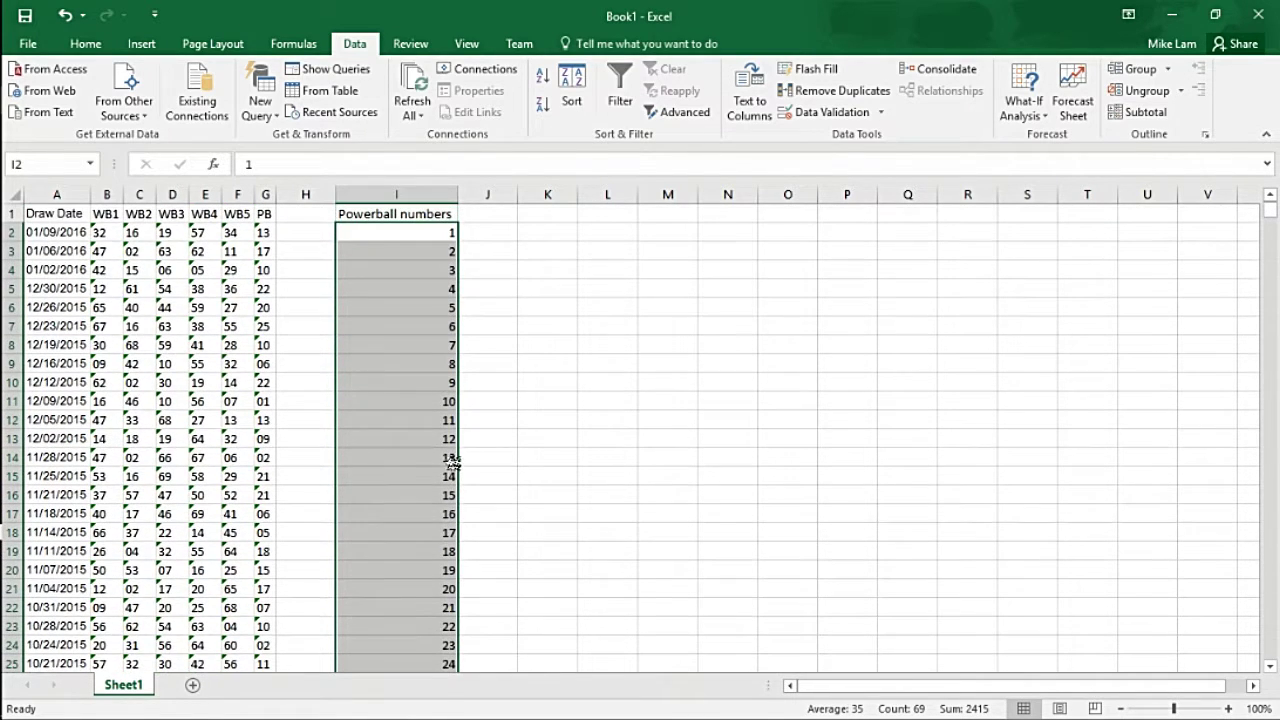
Step: Widen column J and enter the header "Count of Numbers Pick" in cell J1
drag(522, 194, 652, 194)
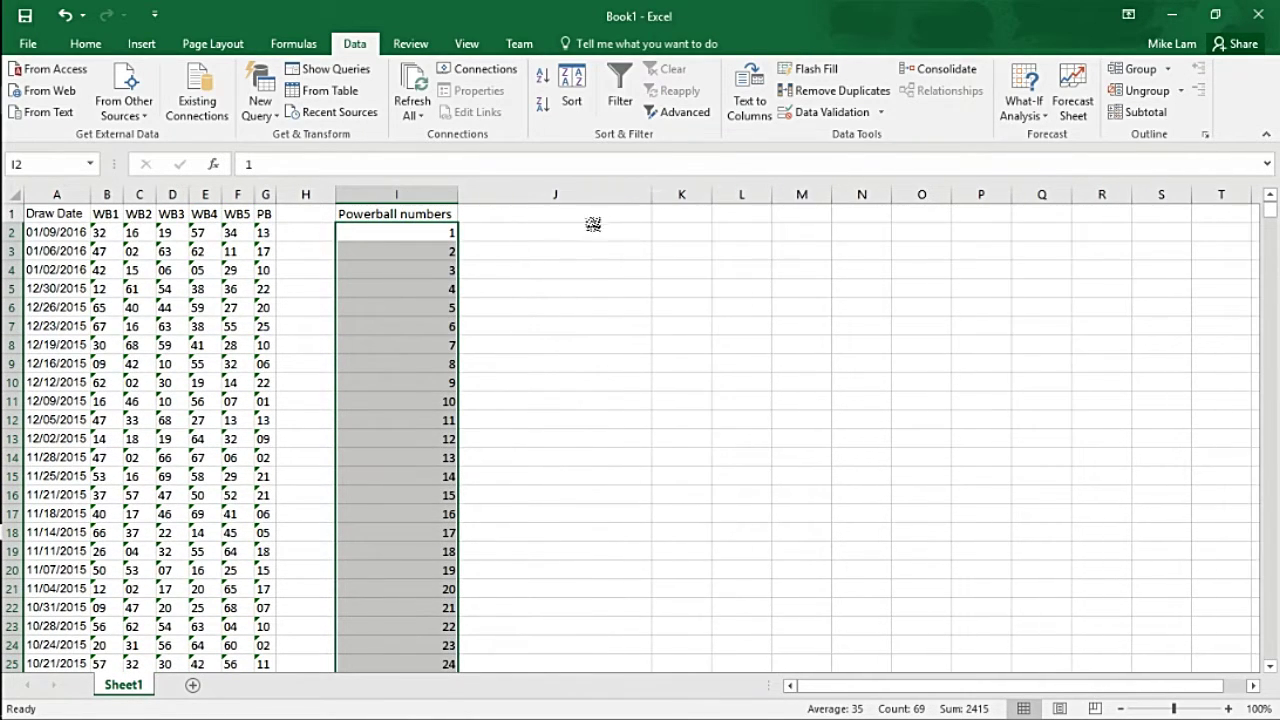
click(518, 214)
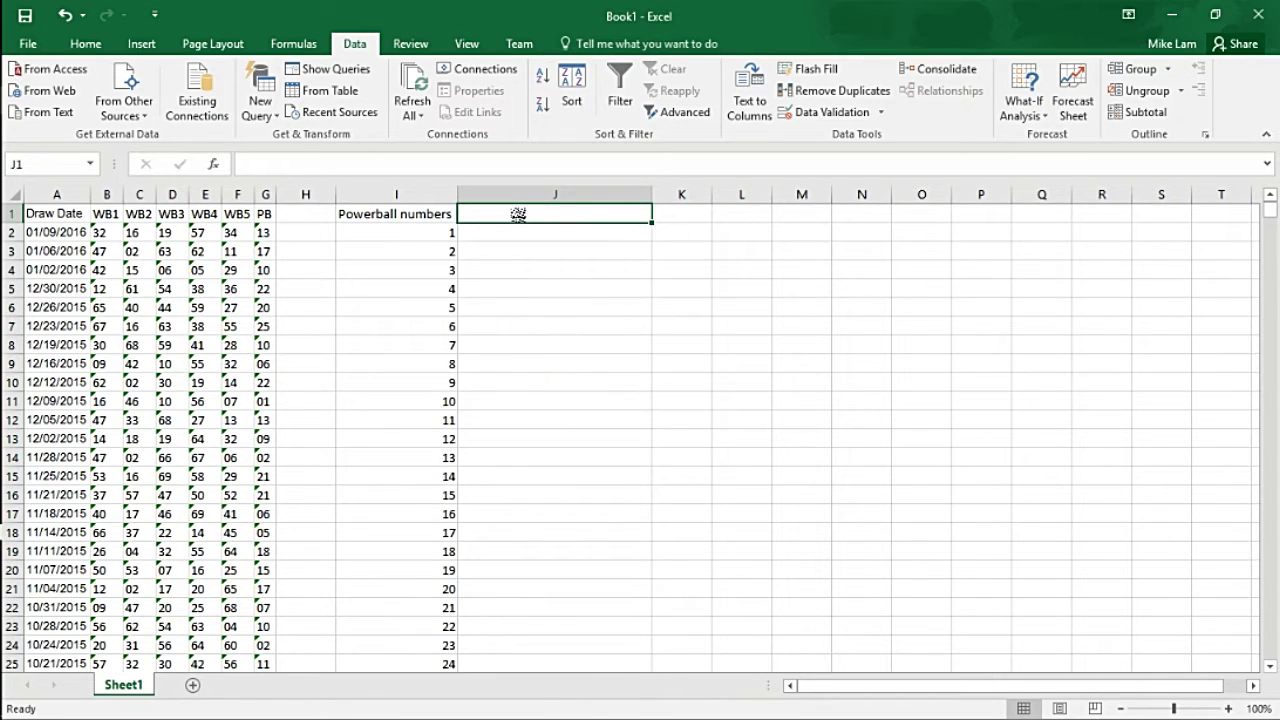
text(Ac)
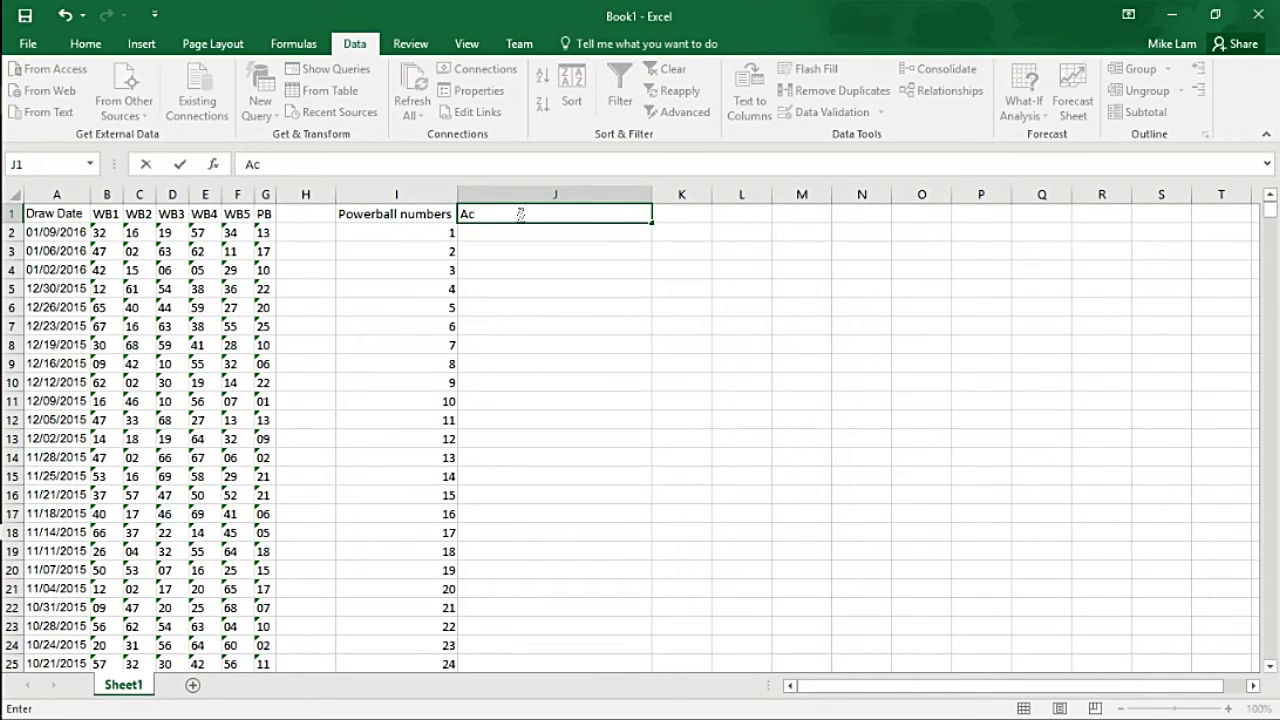
text(ont of numb)
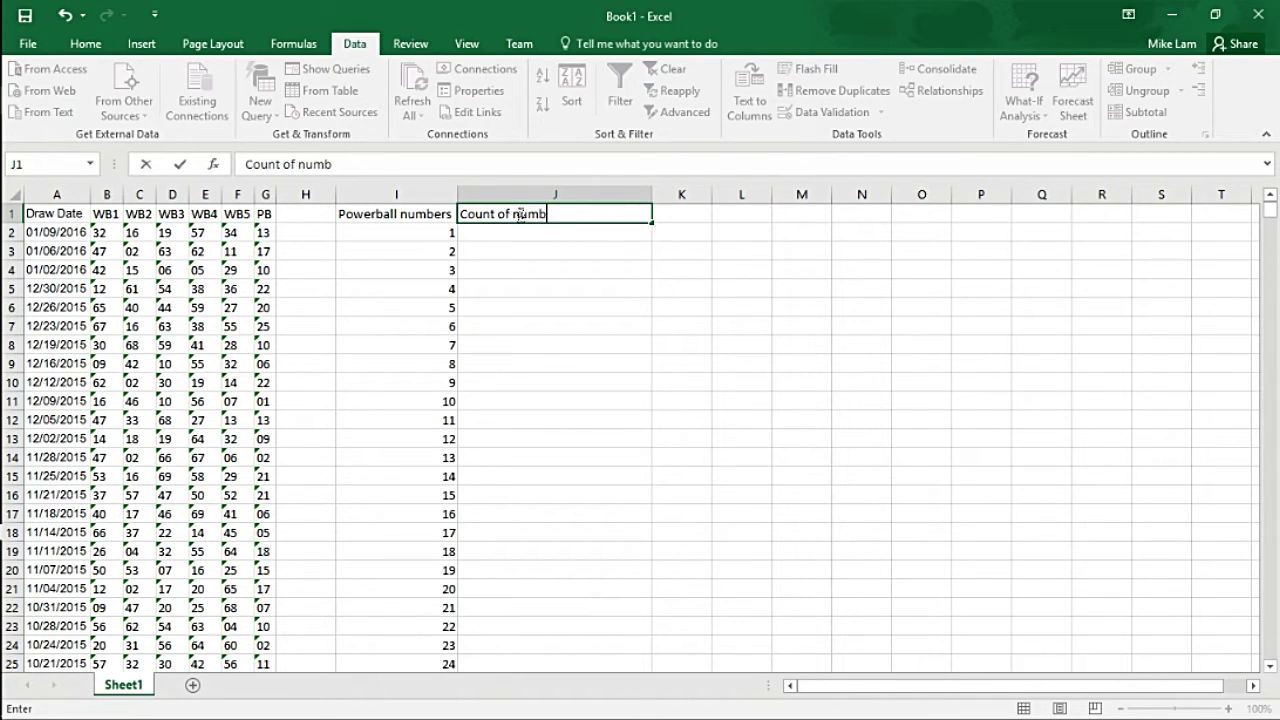
key(BackSpace)
key(BackSpace)
key(BackSpace)
text(Numbers Pick)
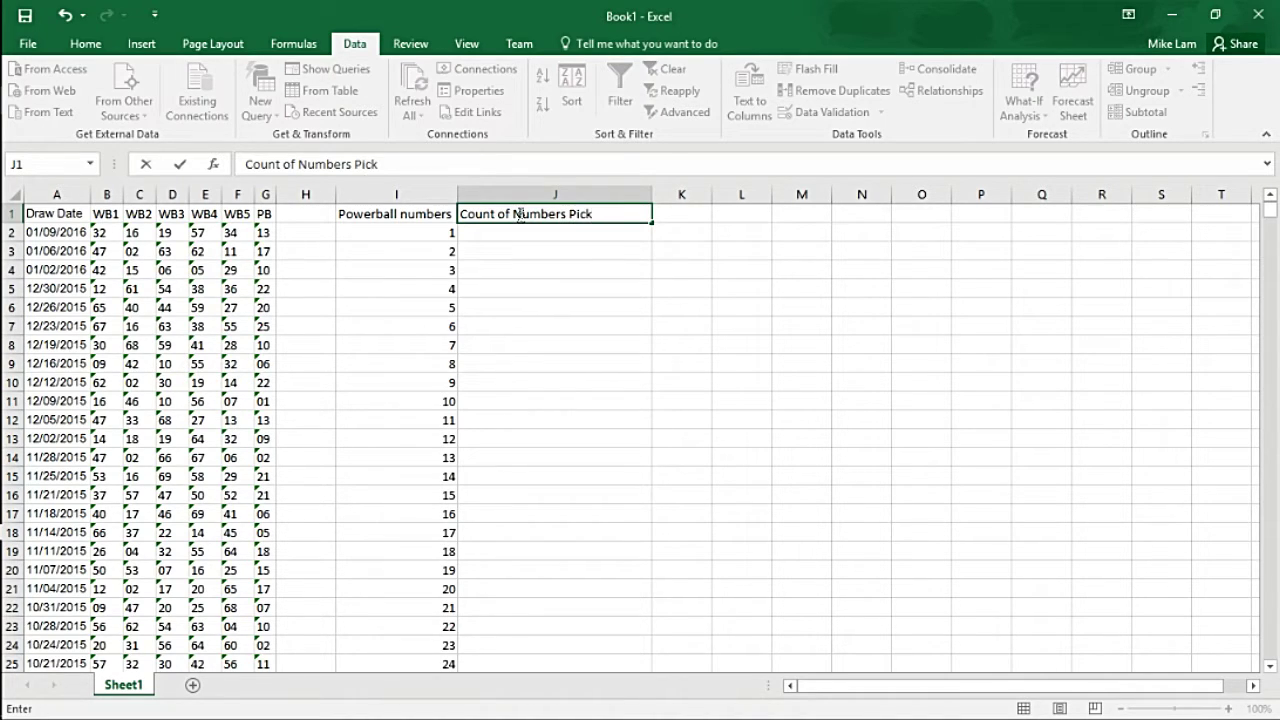
click(658, 252)
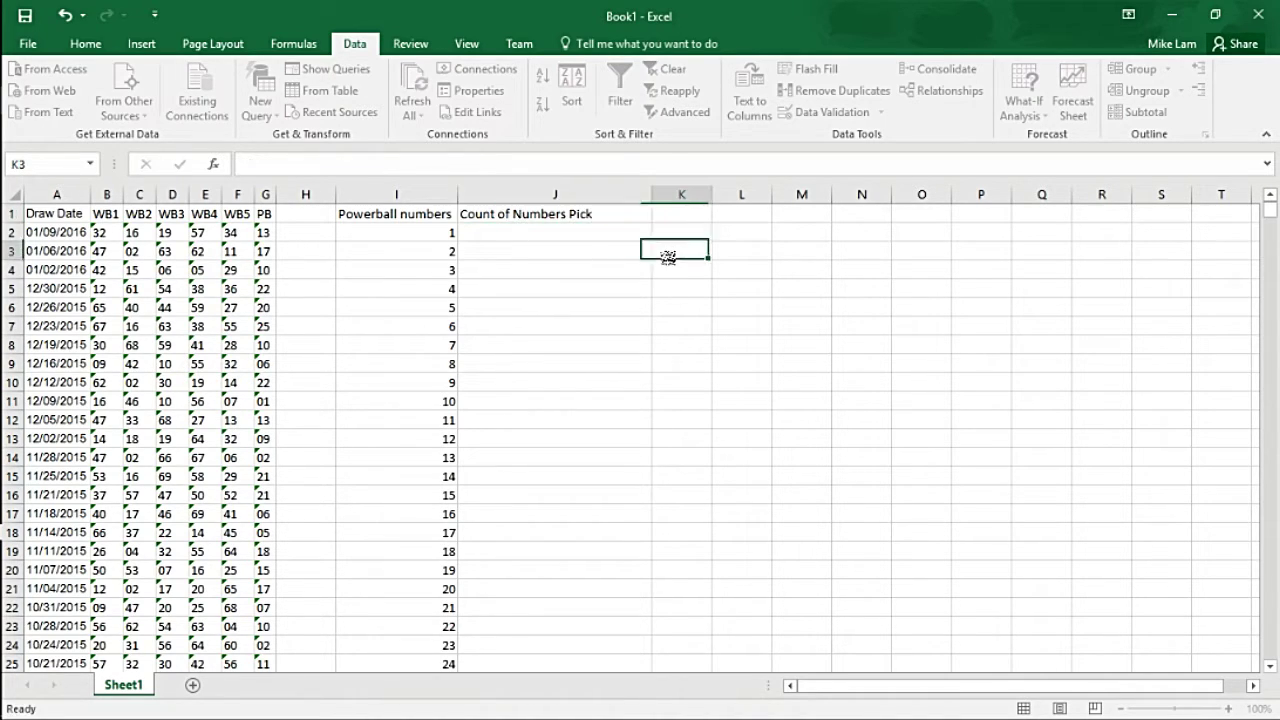
click(543, 214)
Step: Start a COUNTIFS formula in cell J2 with columns B:F, the five white-ball columns, as the criteria range
click(564, 233)
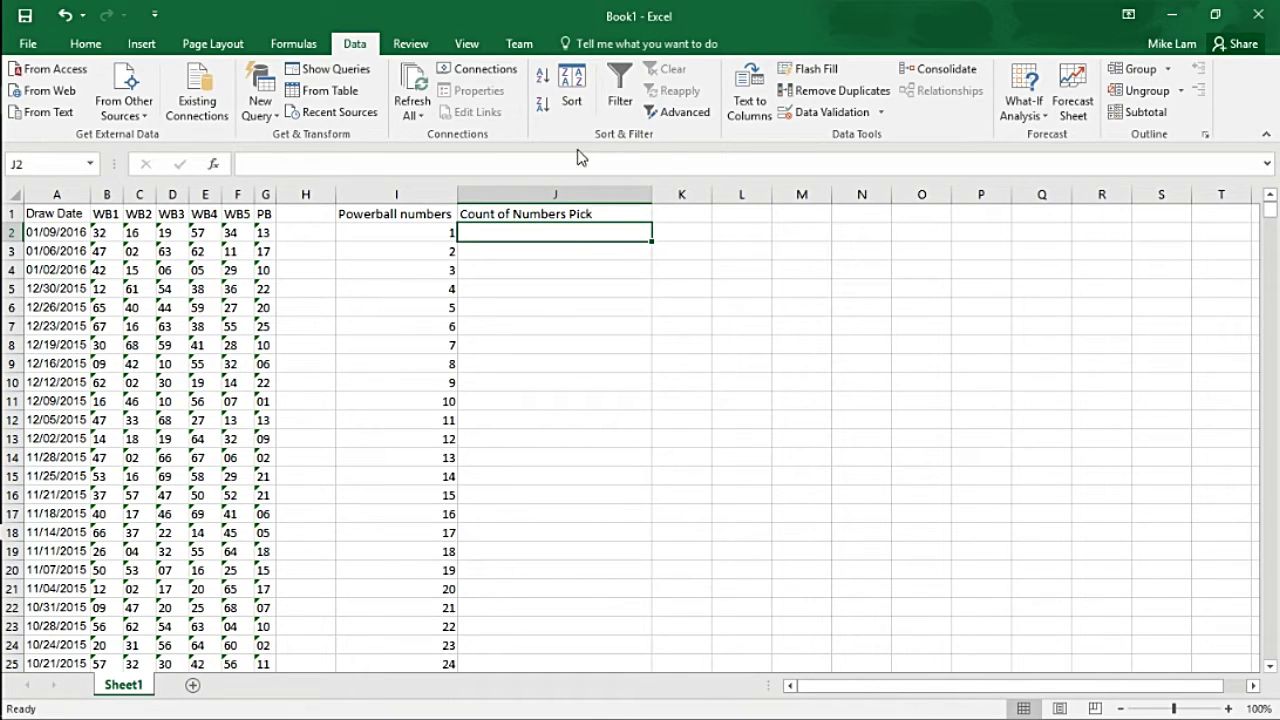
click(419, 166)
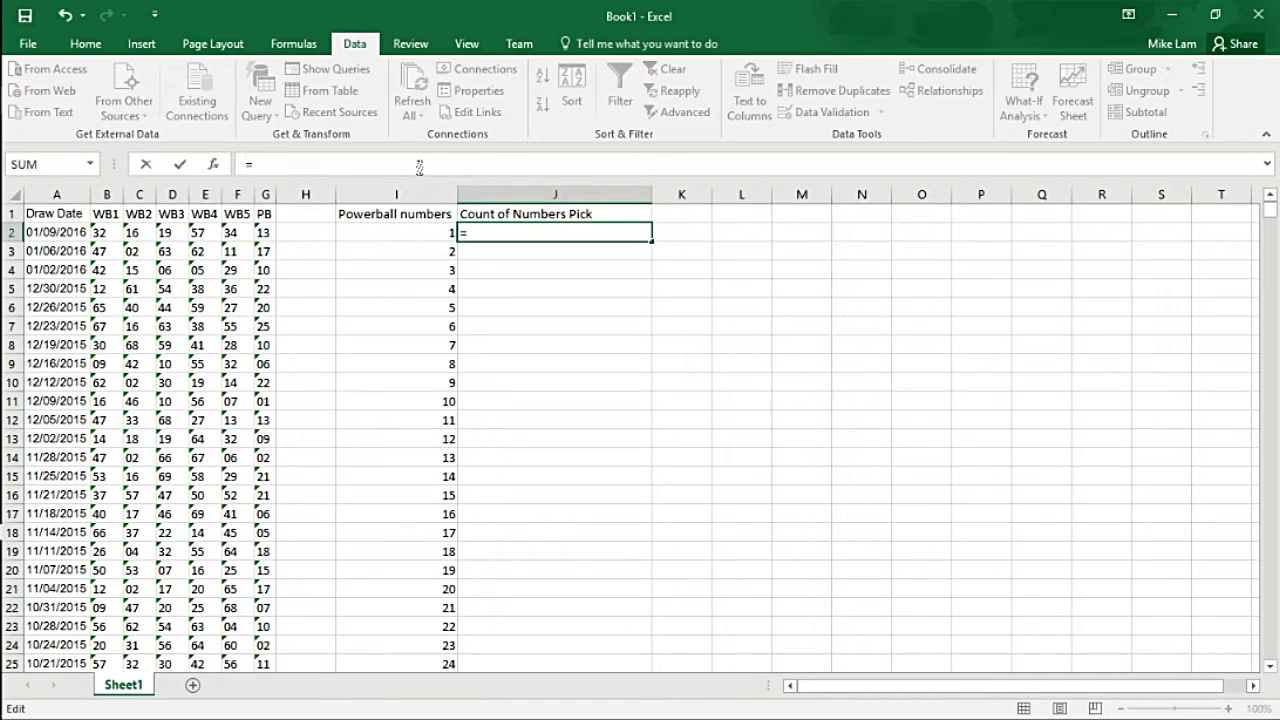
text(co)
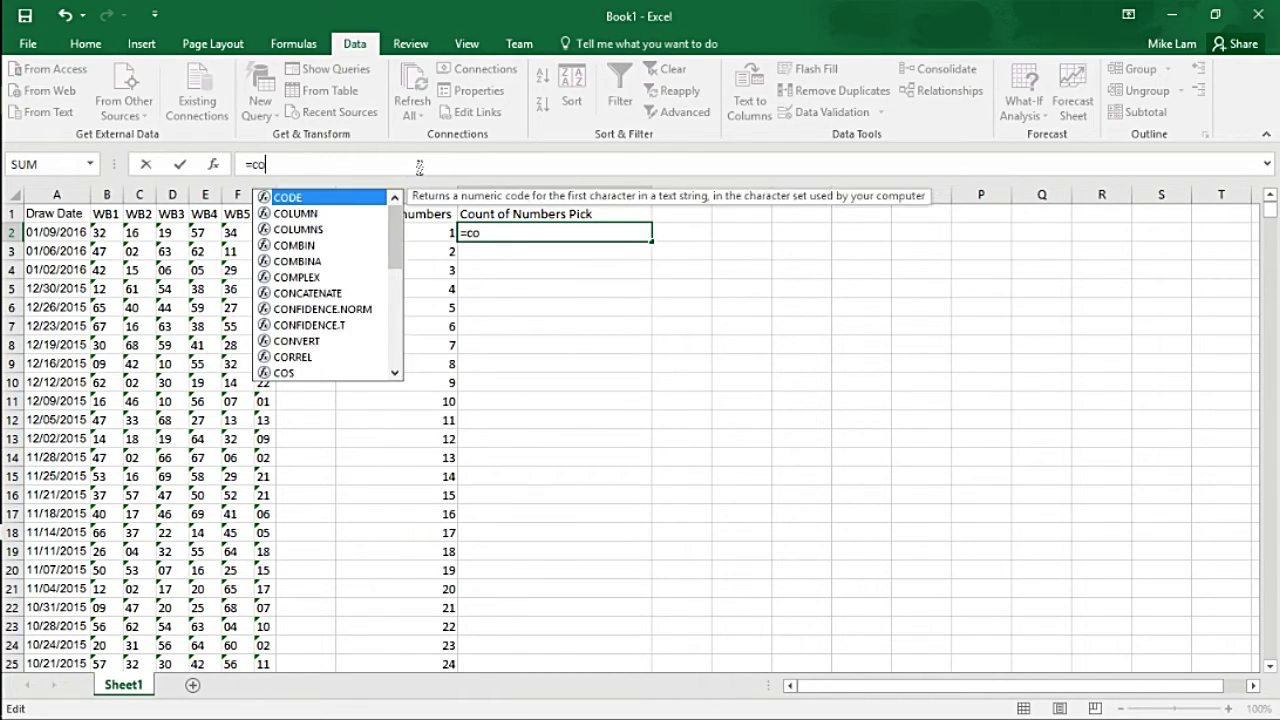
text(untifs)
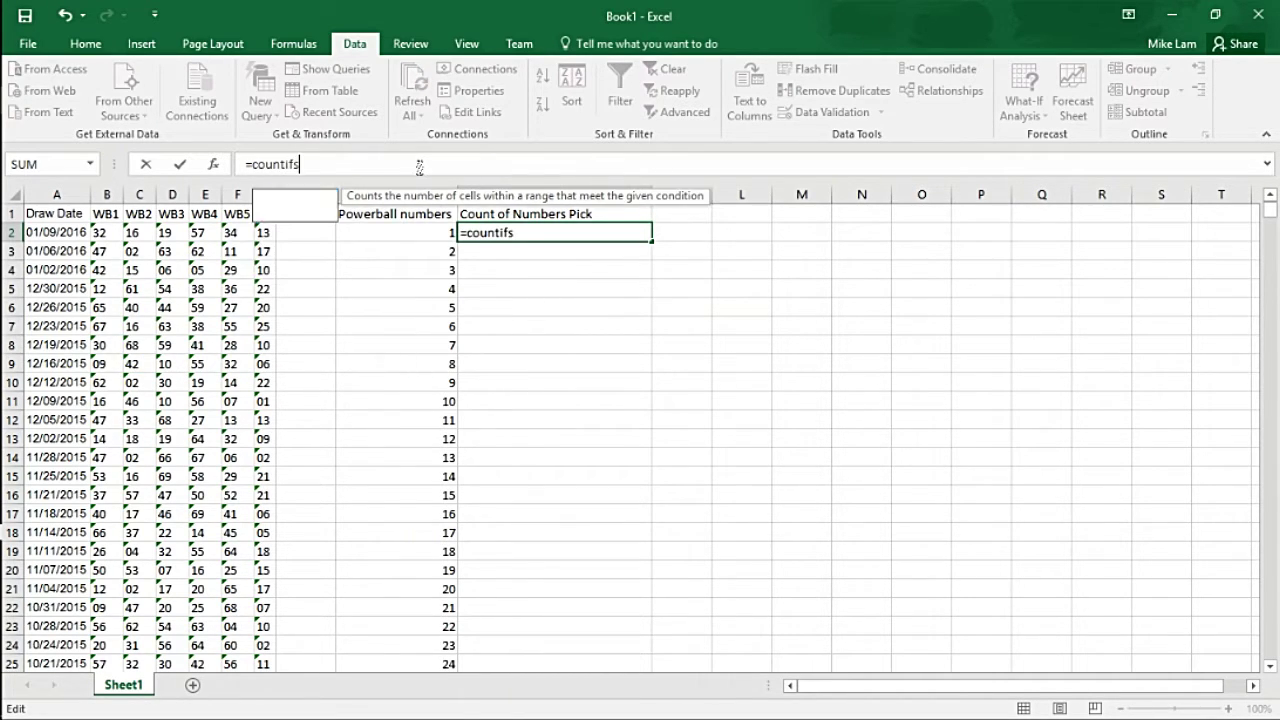
text(()
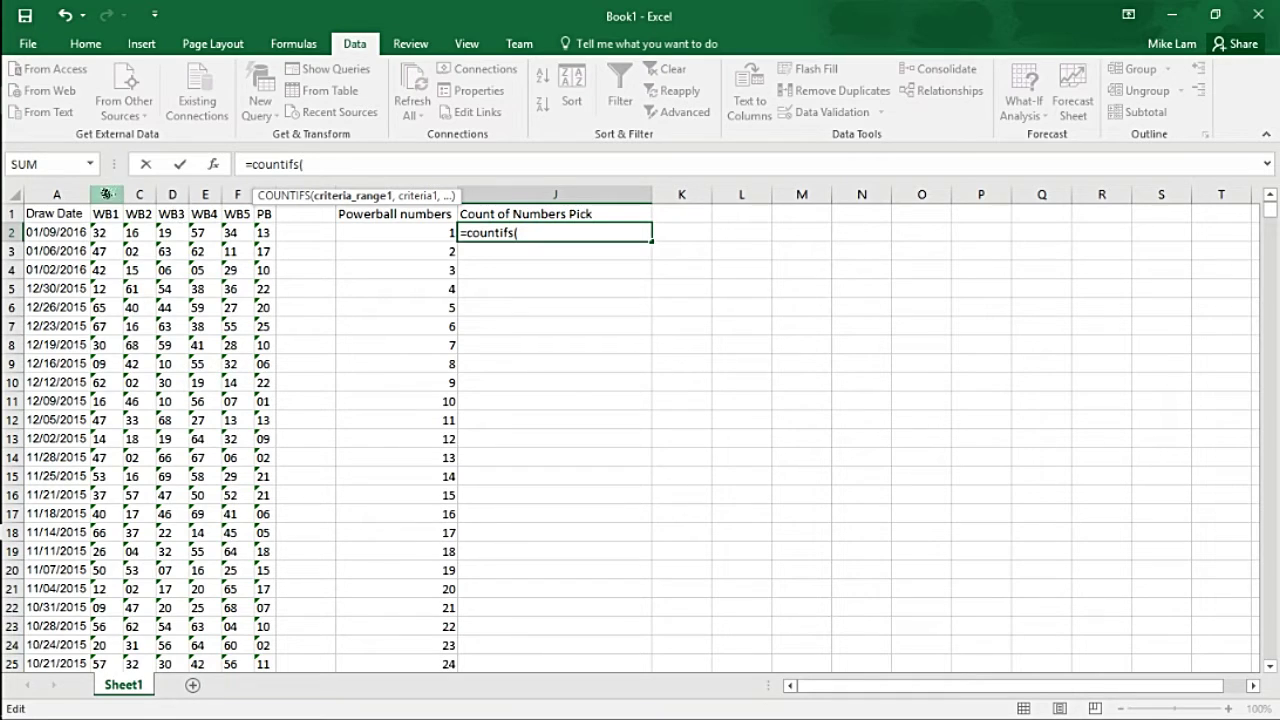
drag(106, 194, 238, 196)
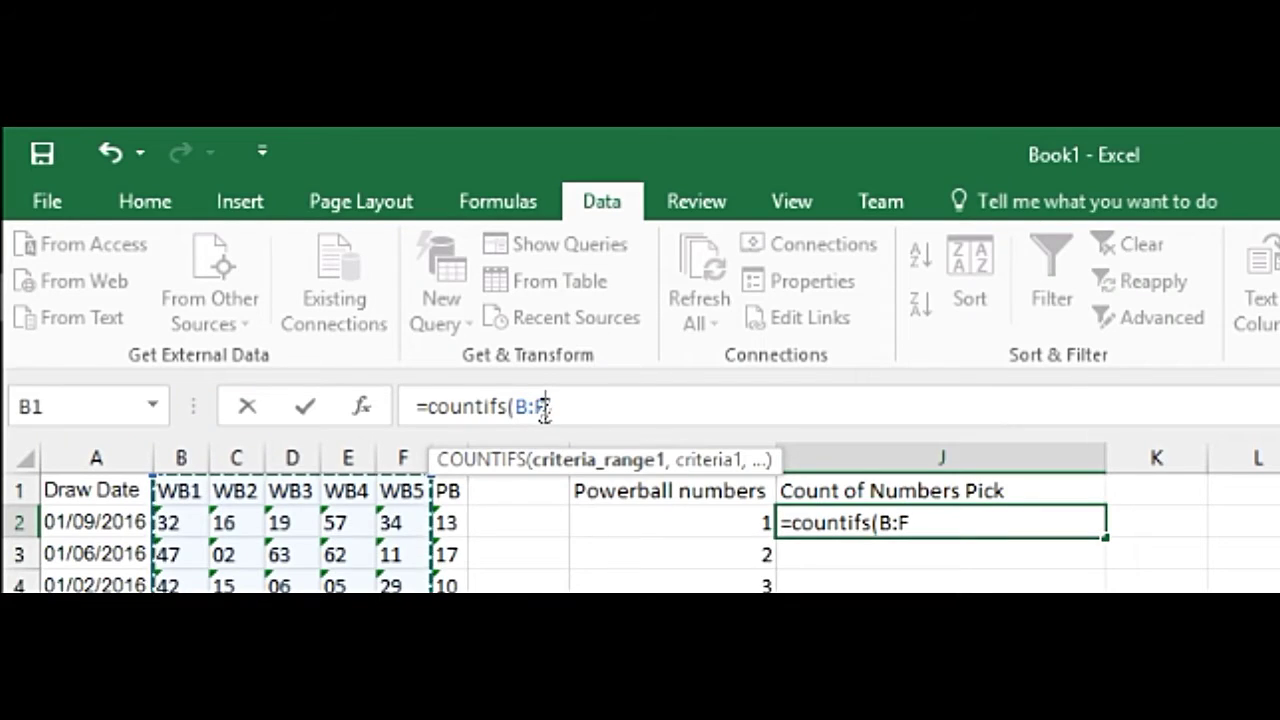
Step: Complete the J2 formula with ROW(A1) as the criterion, giving =COUNTIFS(B:F,ROW(A1))
text(,)
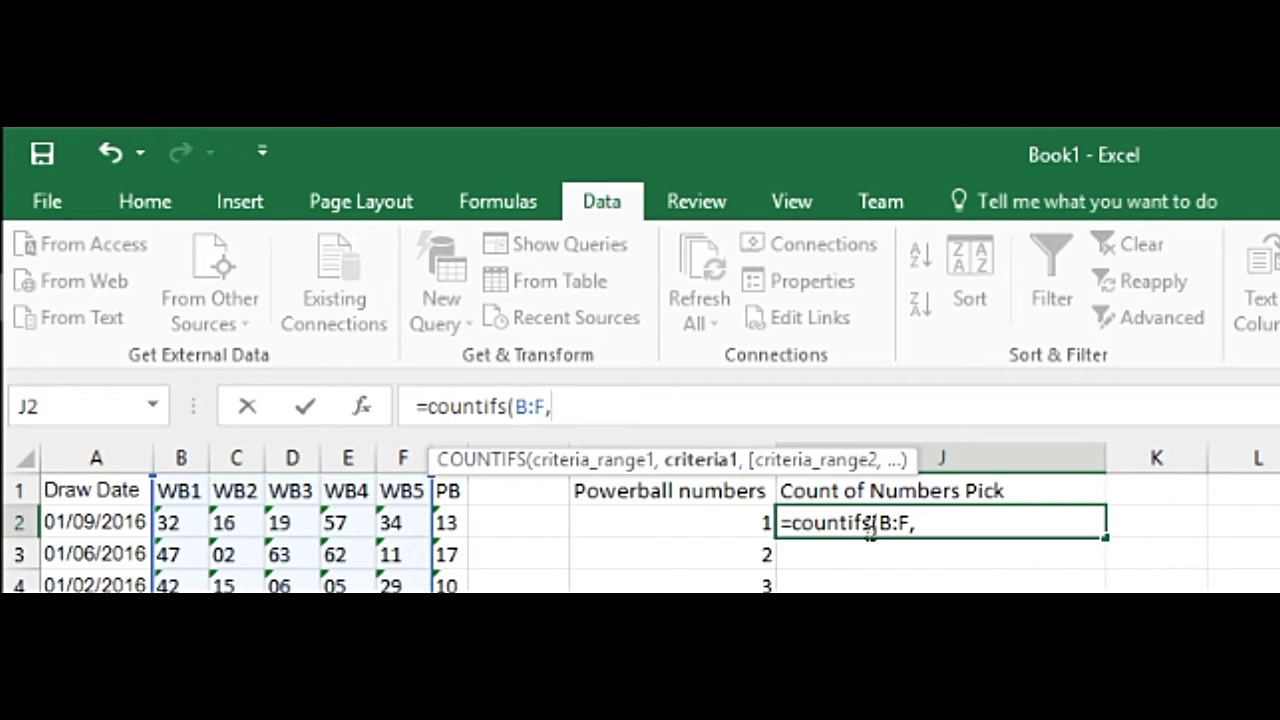
text(row)
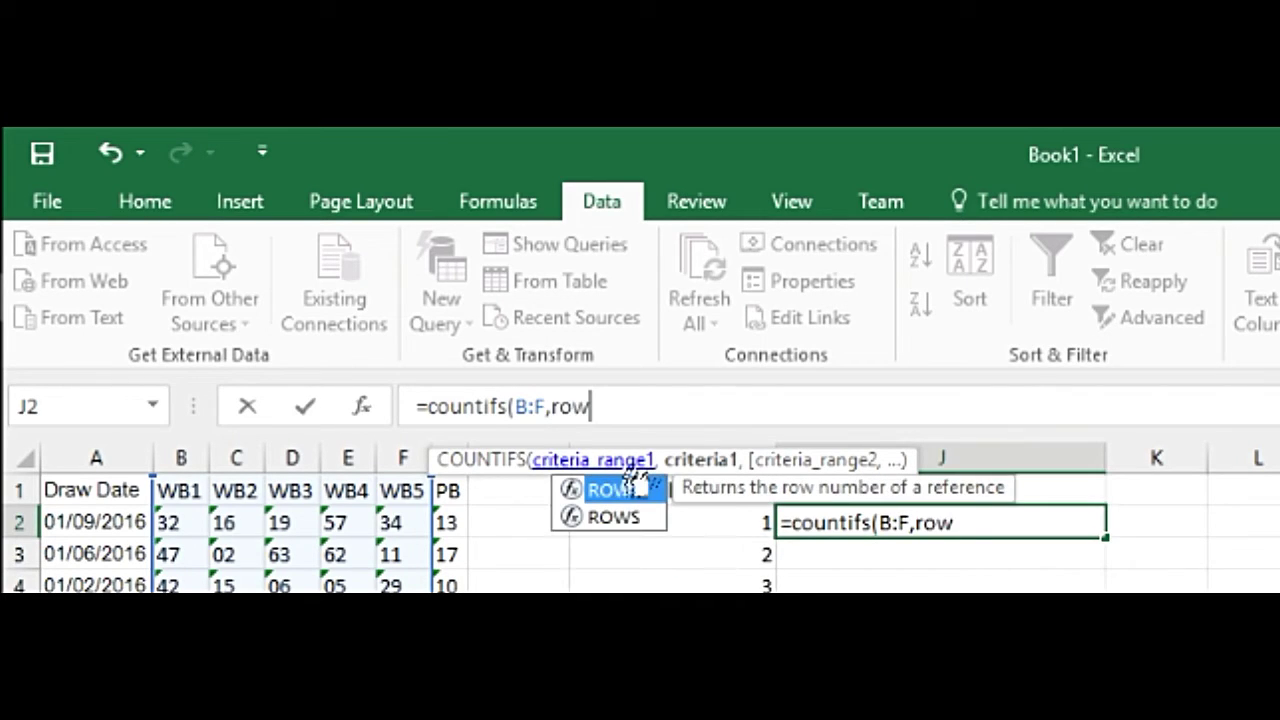
text(()
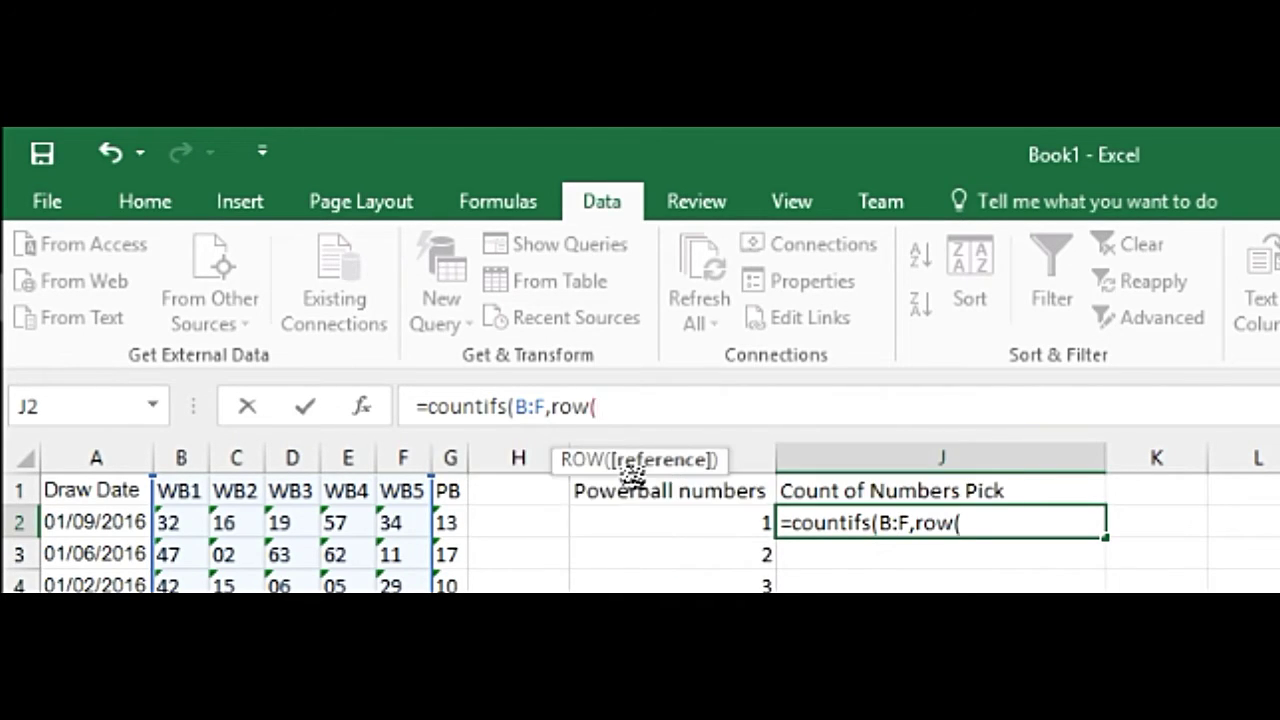
text(a1)
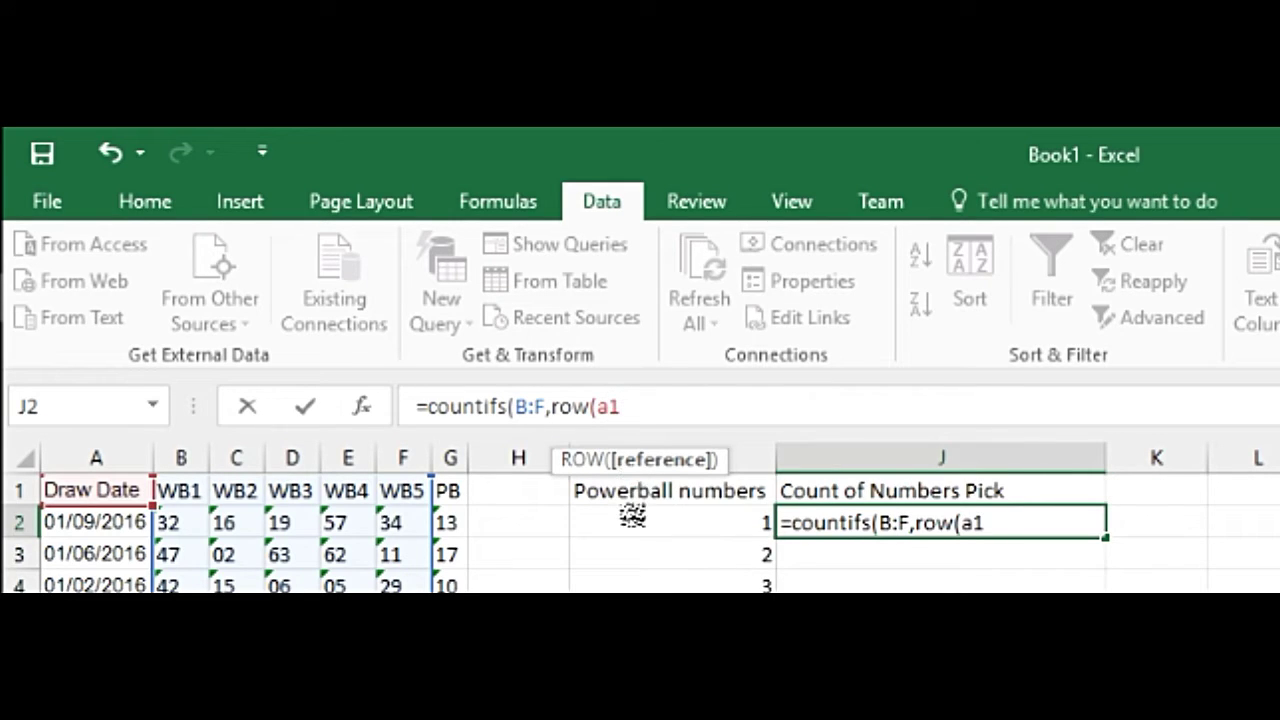
text()))
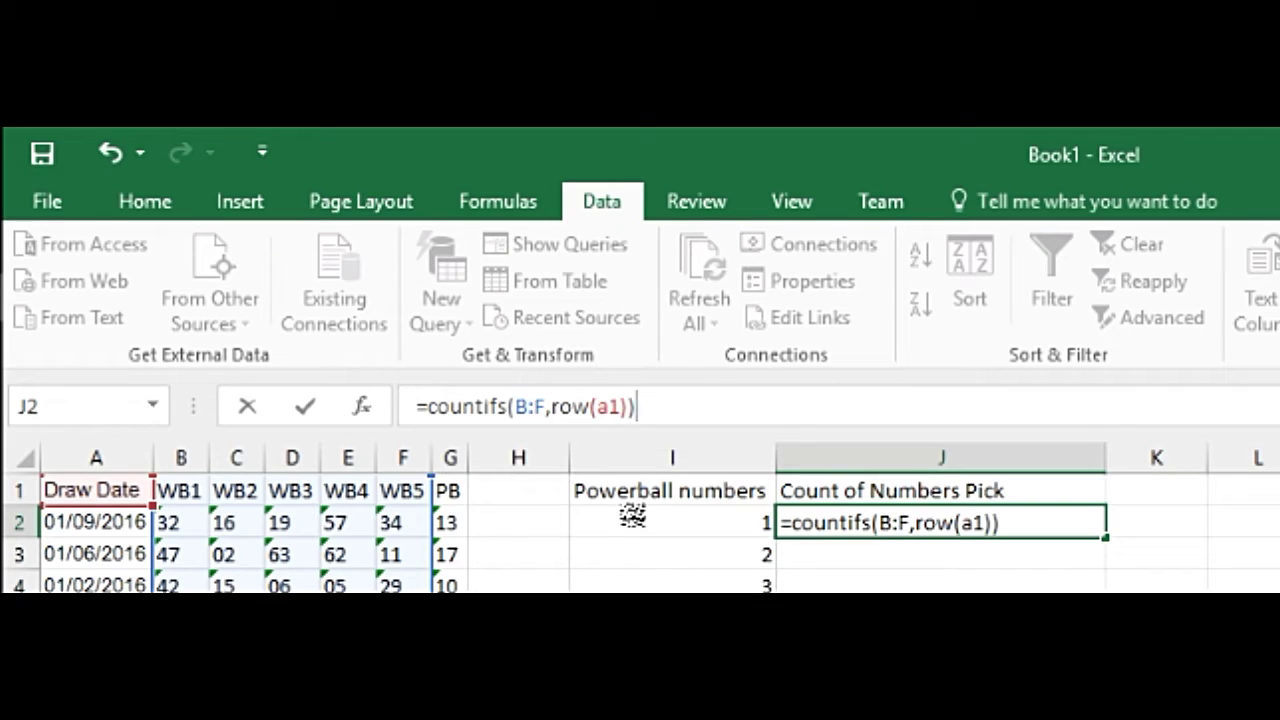
key(Return)
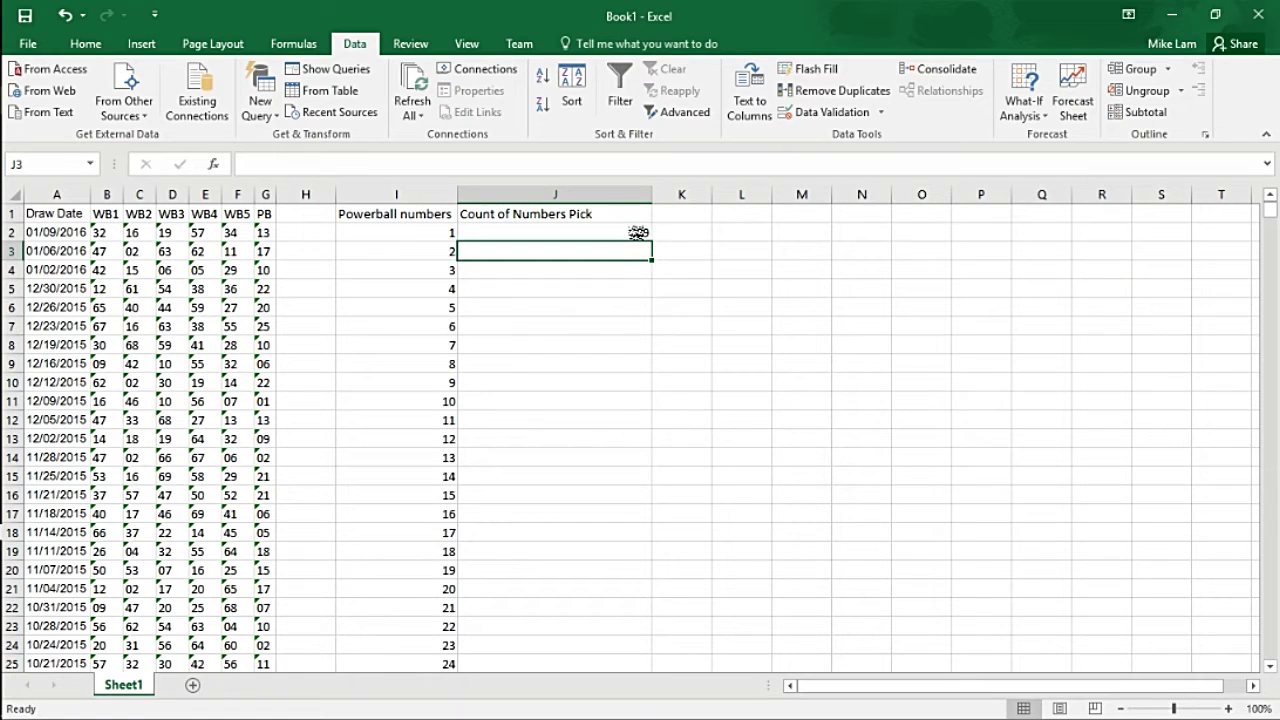
click(637, 232)
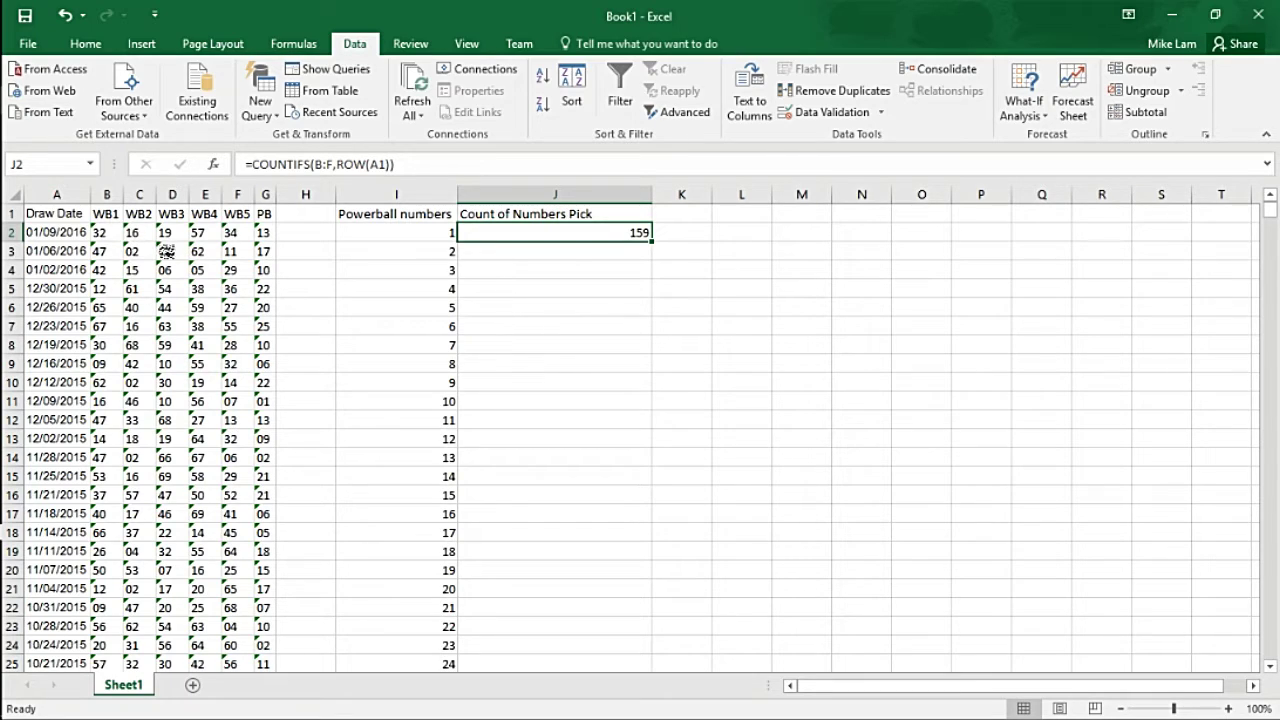
click(446, 233)
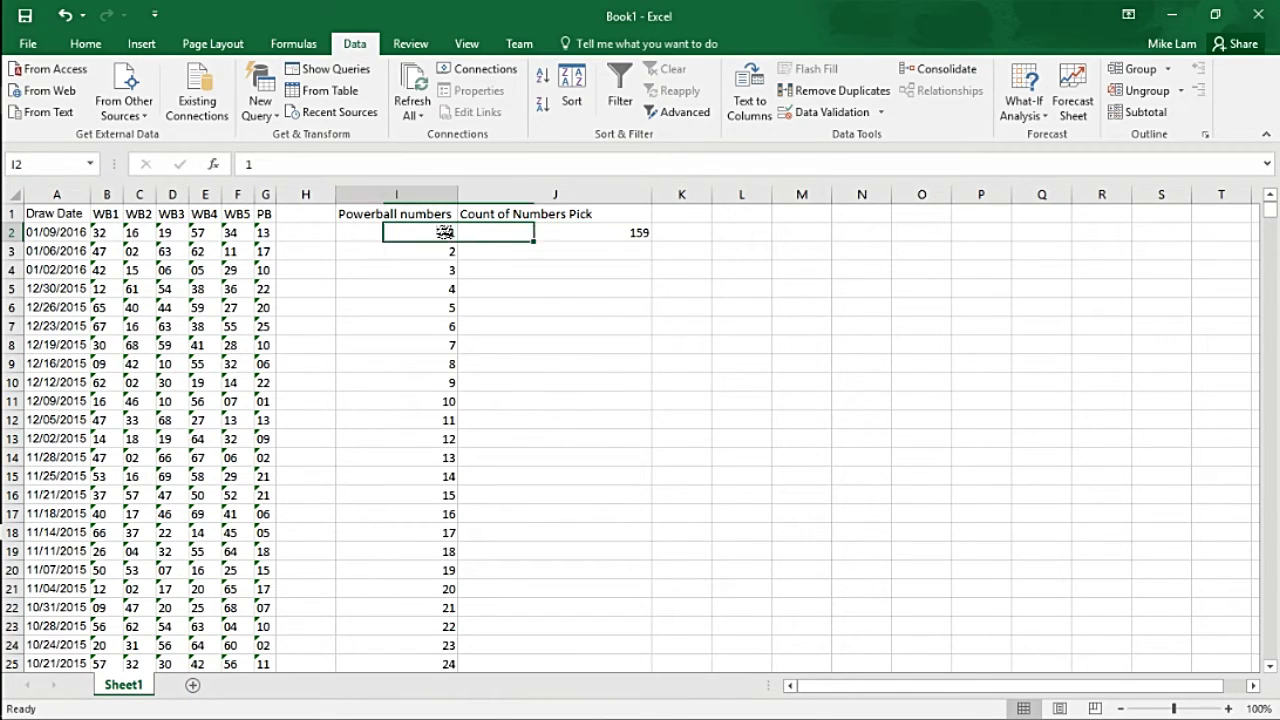
Step: Copy the COUNTIFS formula from J2 down to J70 and fit column J's width to its contents
click(560, 236)
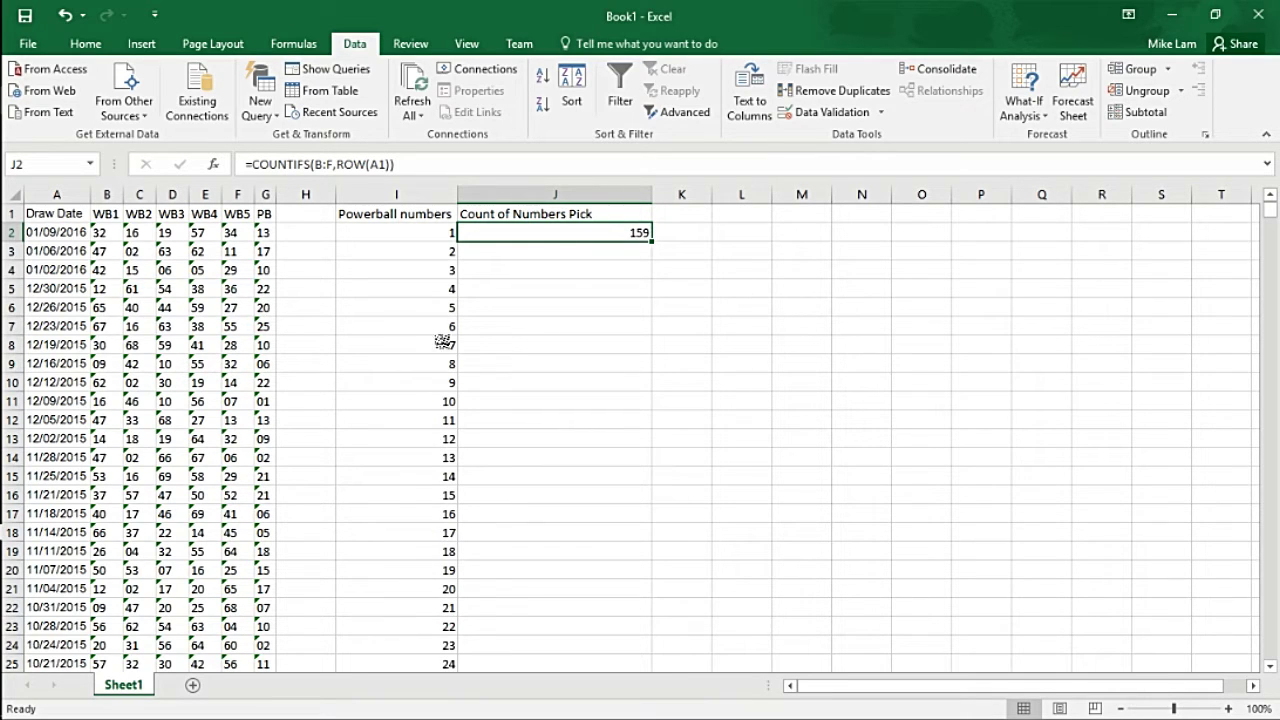
drag(652, 241, 584, 650)
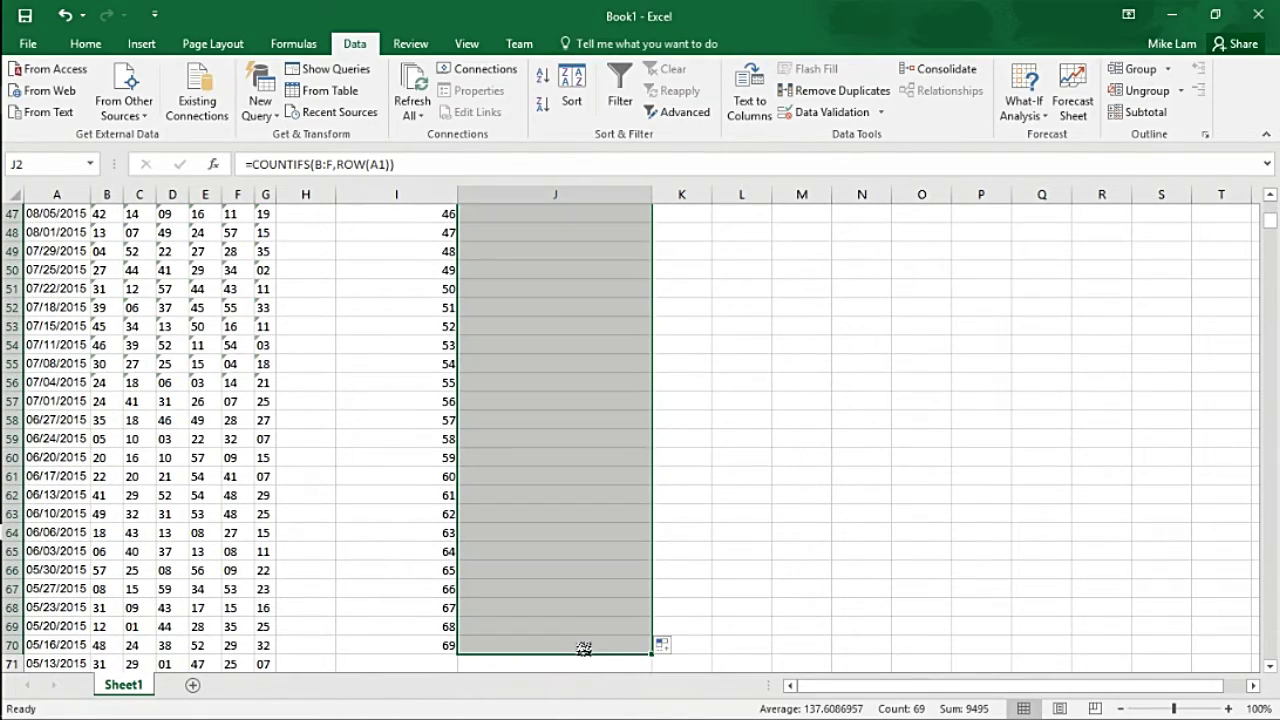
scroll(583, 648, up, 15)
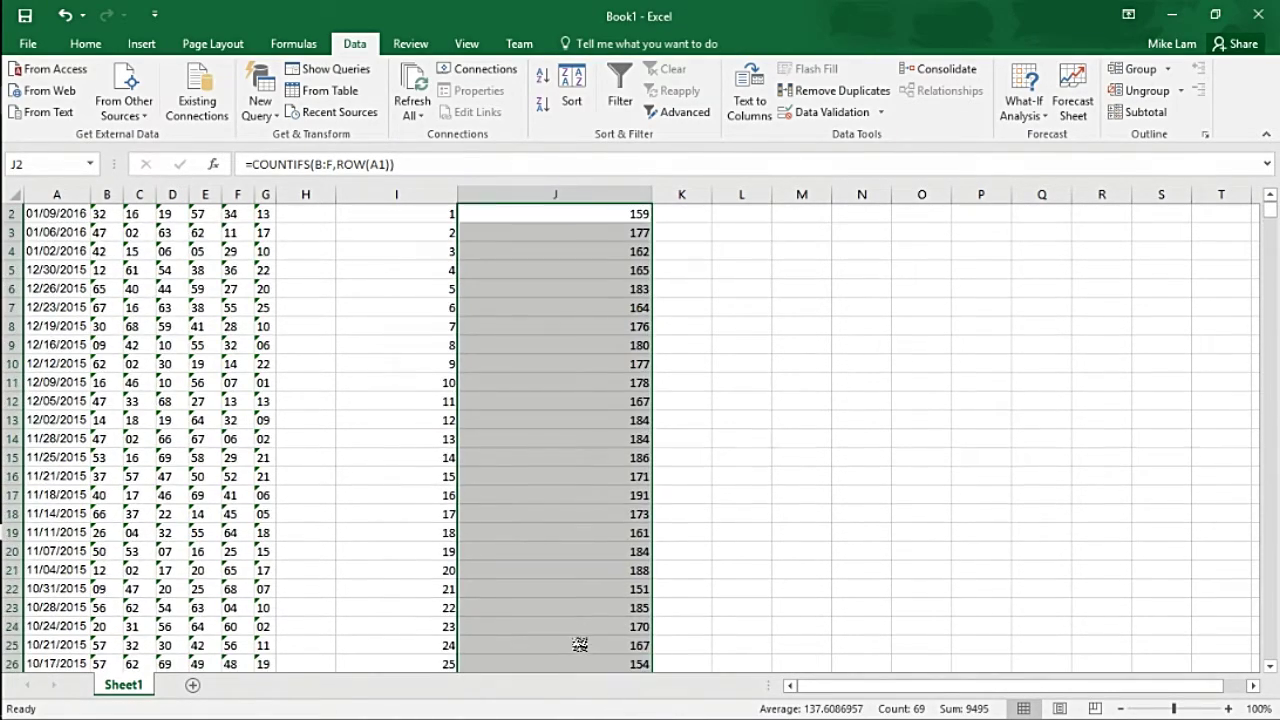
click(711, 361)
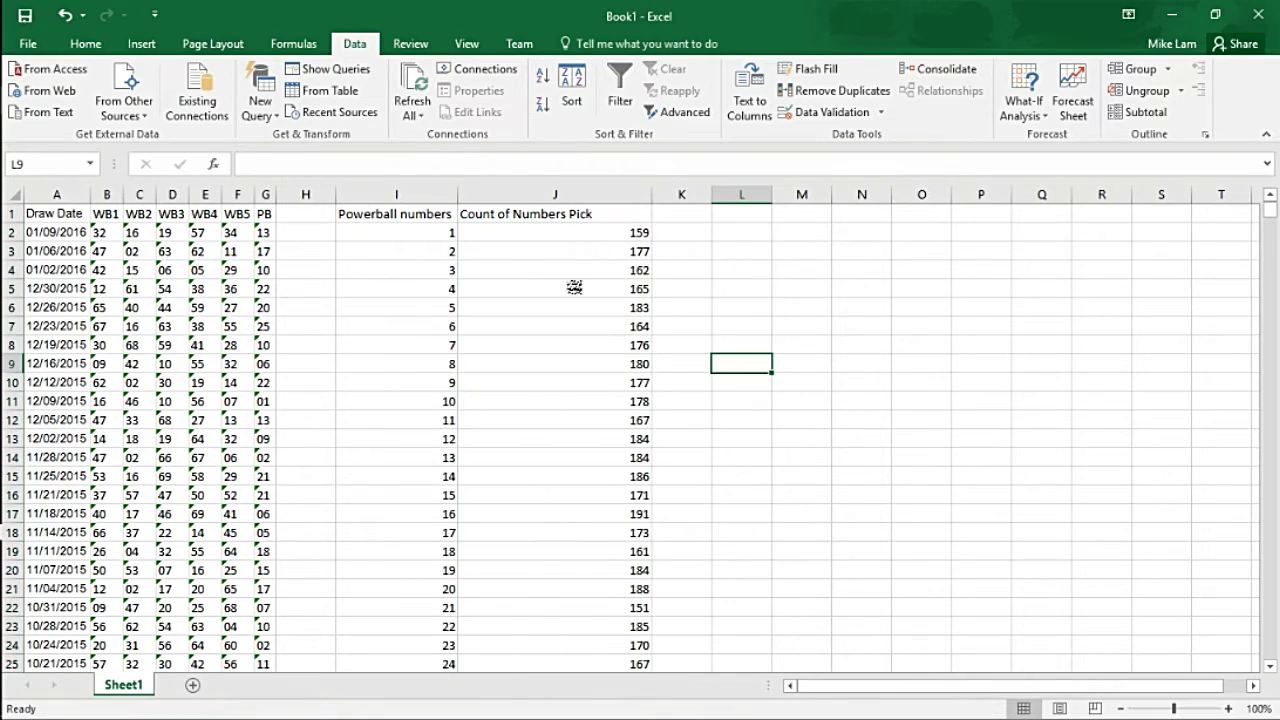
click(455, 256)
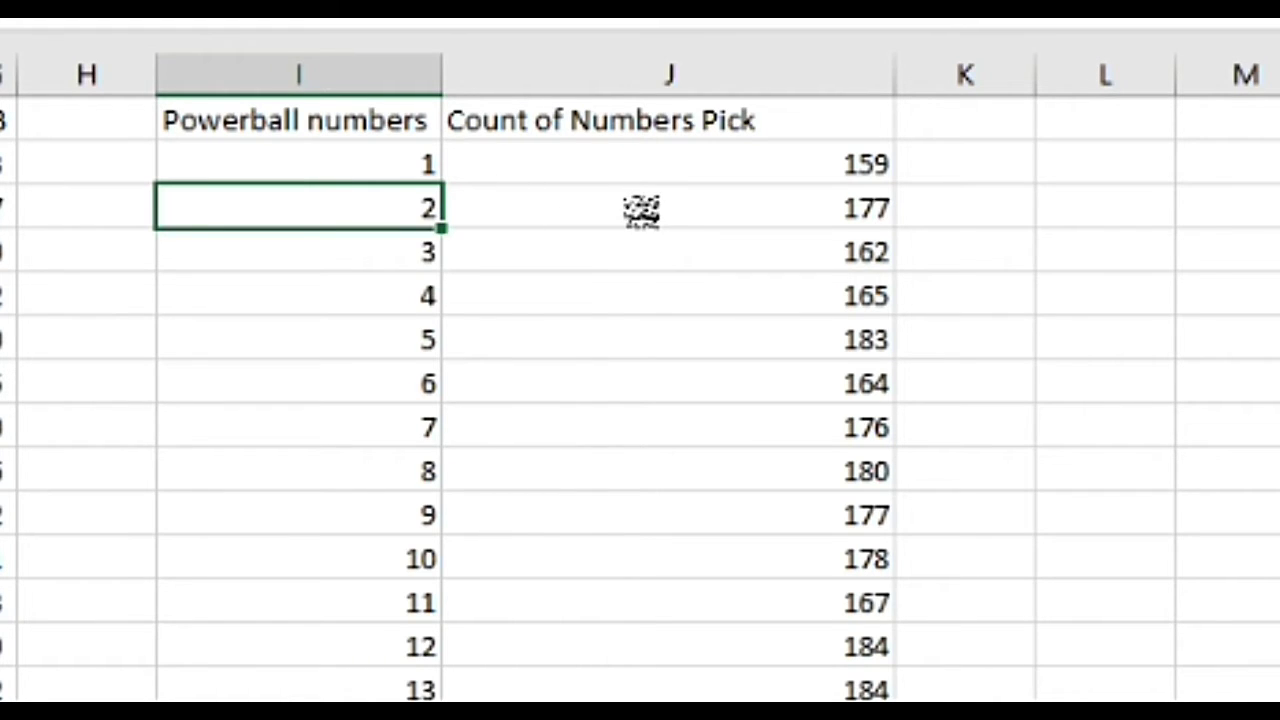
click(436, 297)
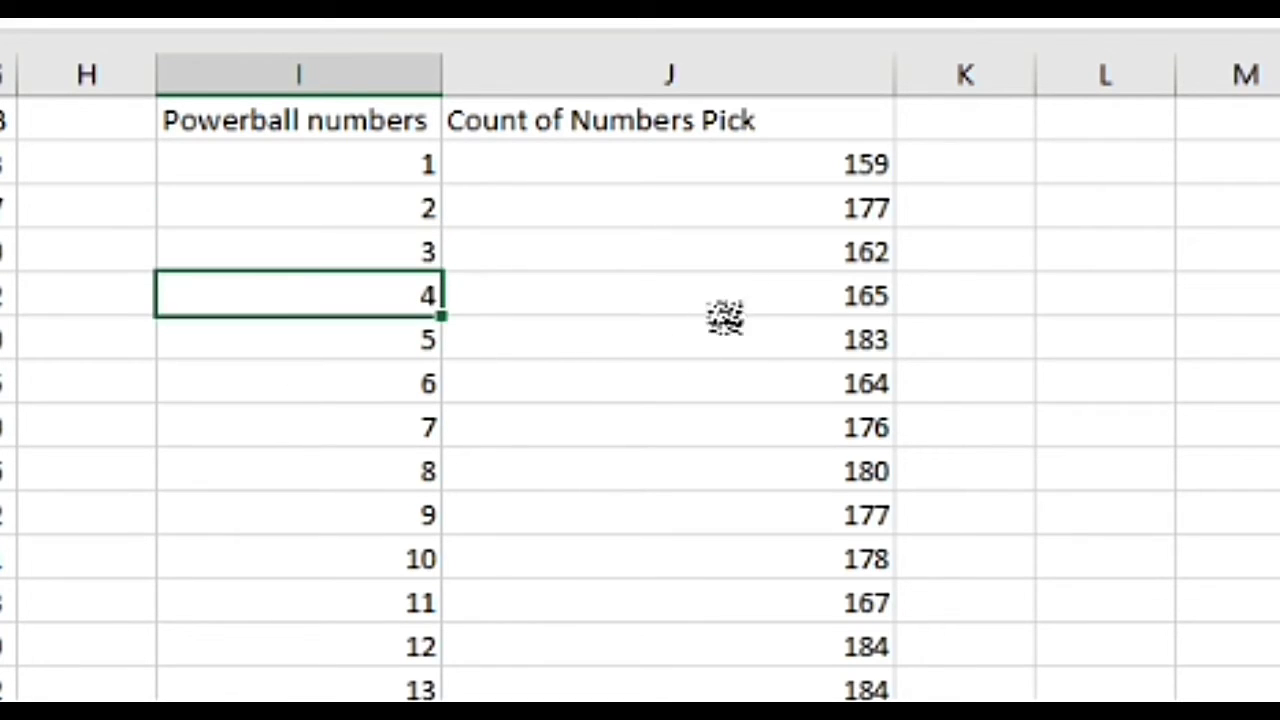
click(880, 295)
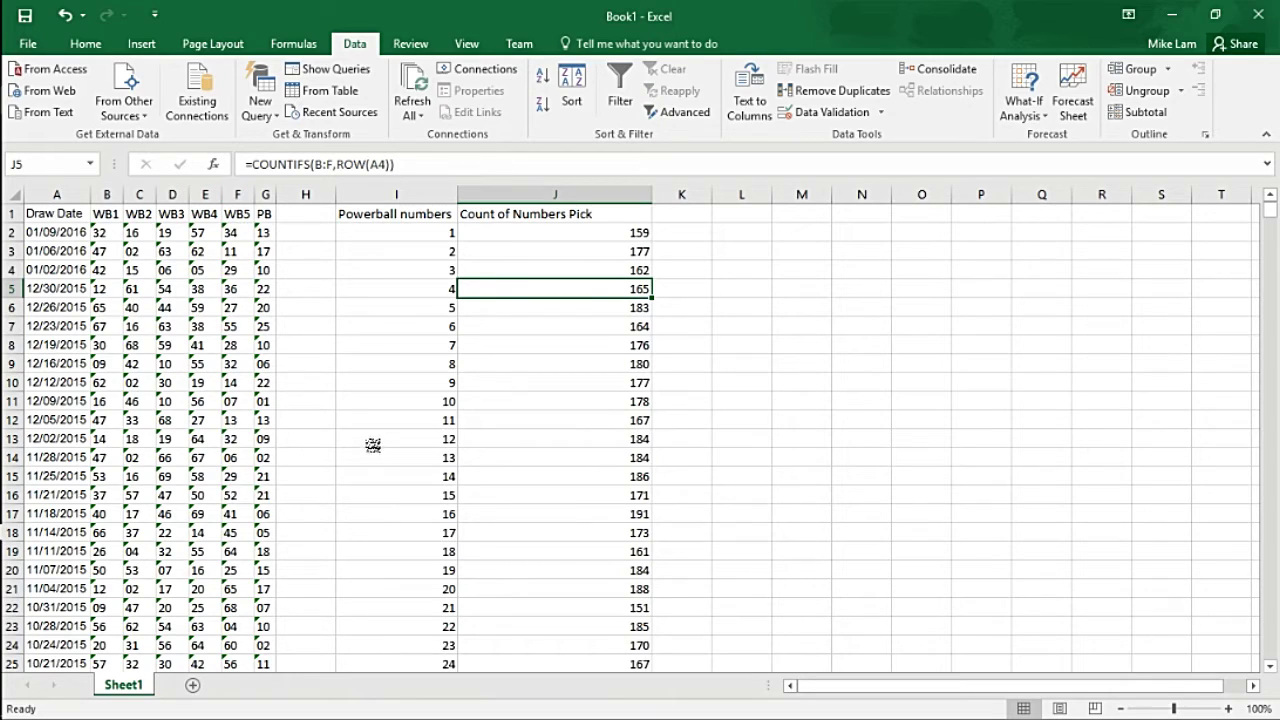
double_click(652, 196)
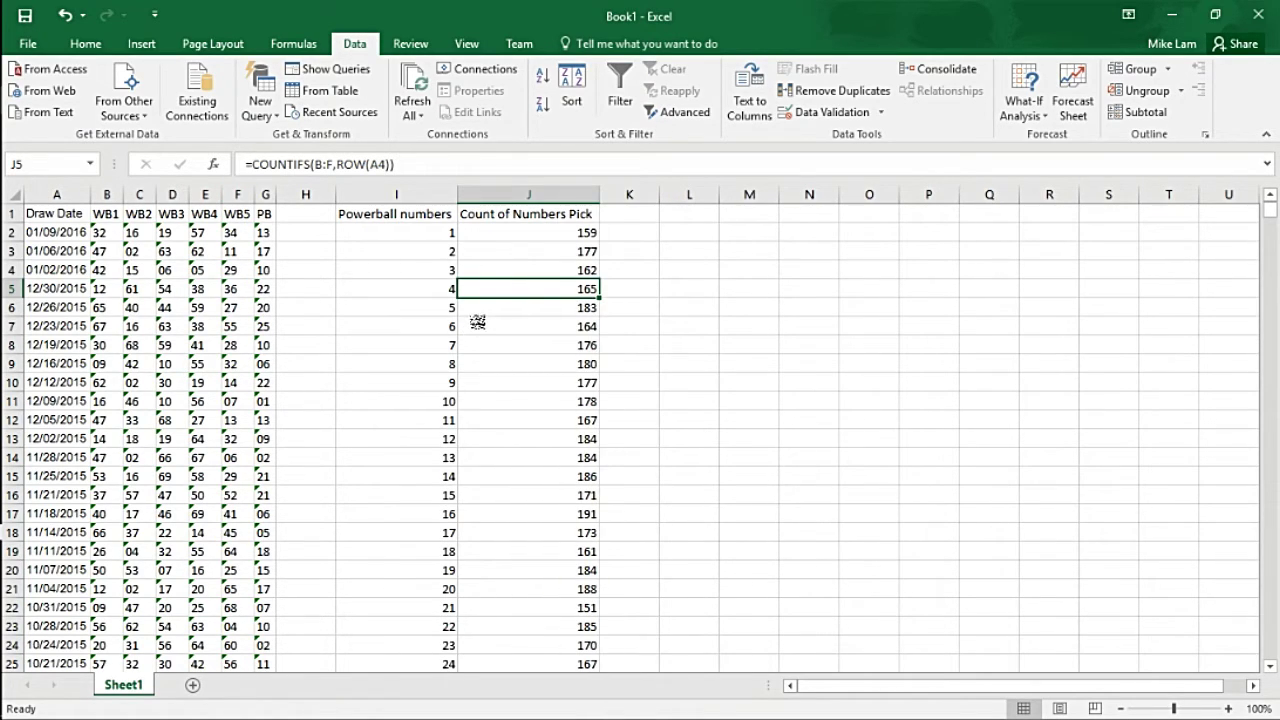
Step: Widen column L and enter the header "Powerball Numbers" in cell L1
click(692, 214)
drag(720, 195, 790, 196)
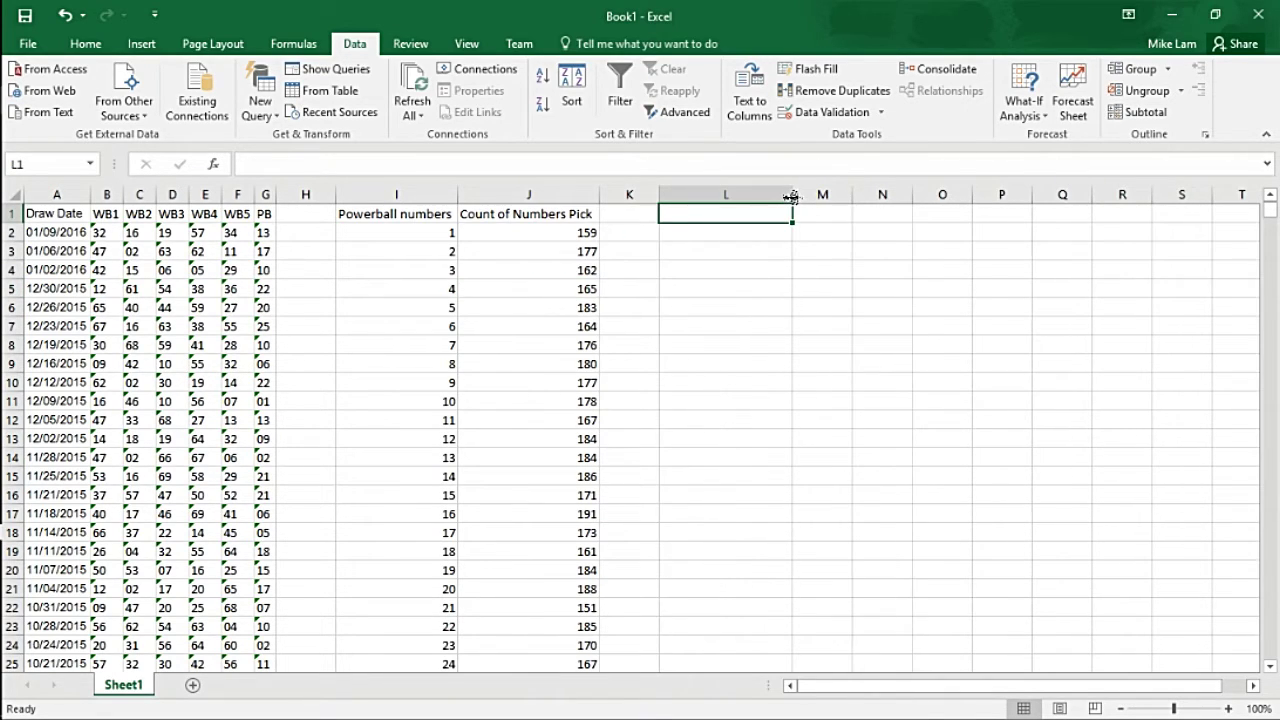
text(Powerball Numbers)
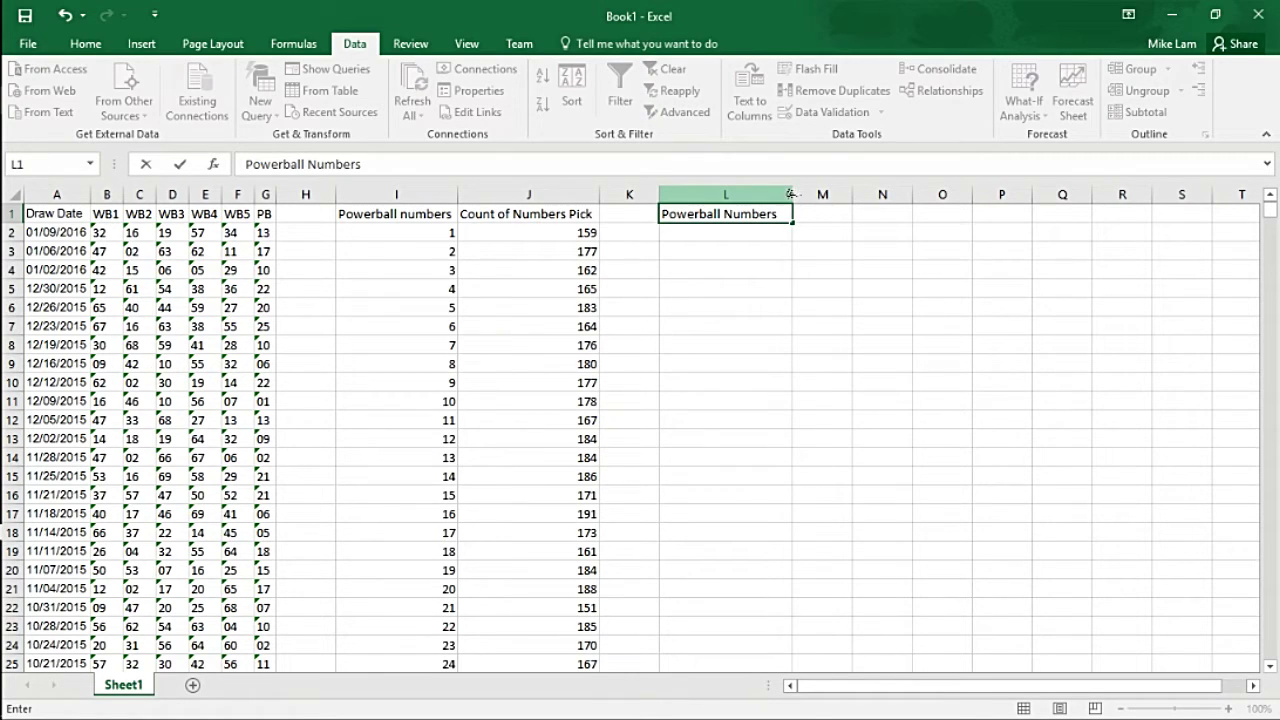
click(755, 255)
click(730, 218)
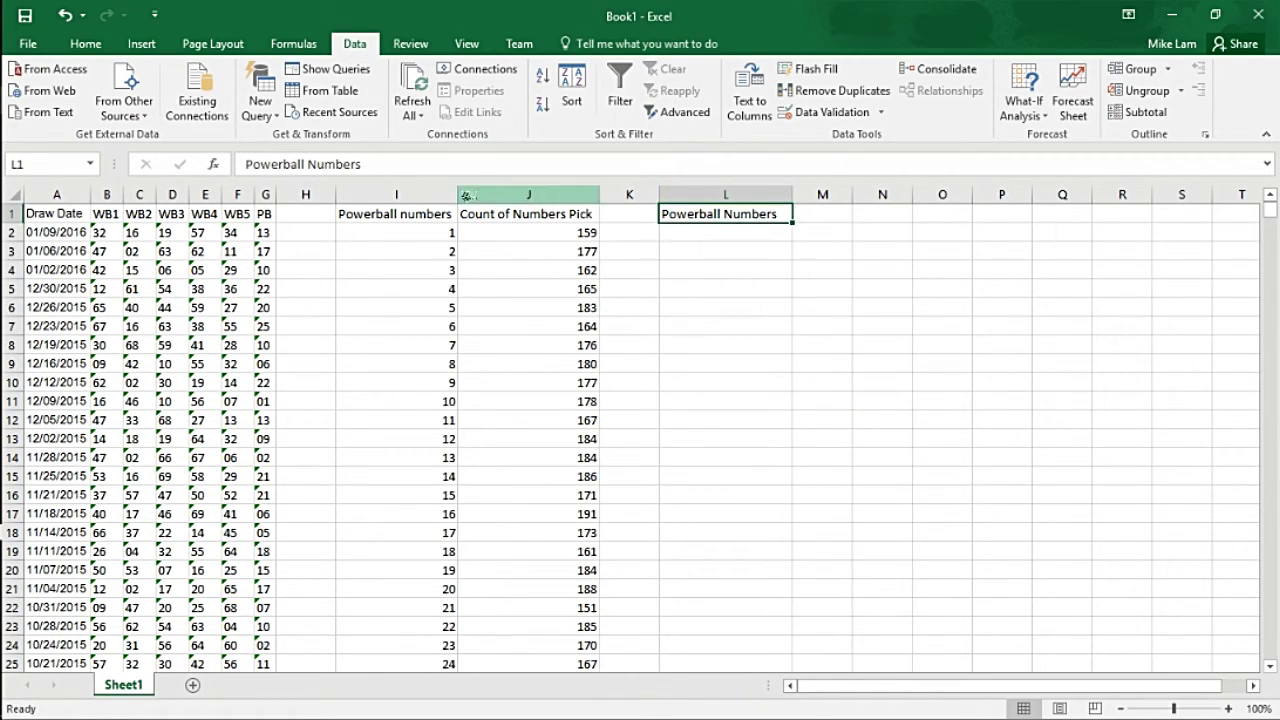
Step: Change the header in cell I1 to "First 5 numbers"
double_click(395, 214)
drag(397, 214, 322, 214)
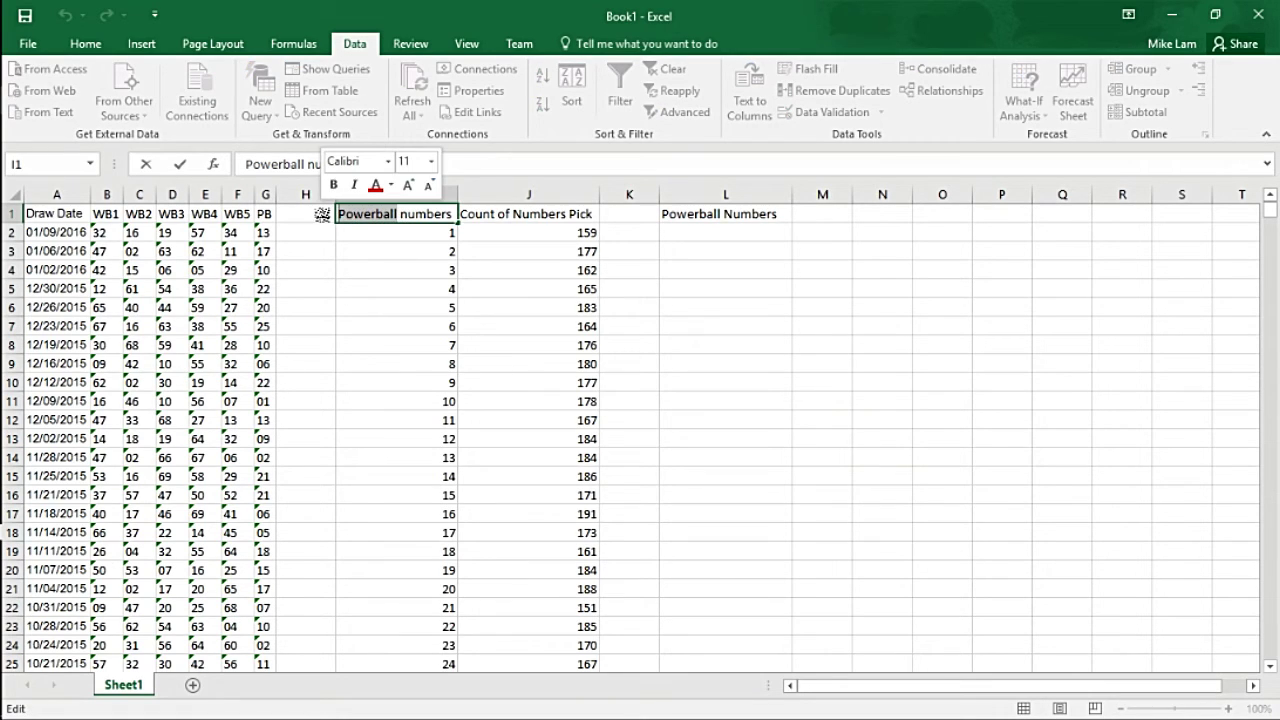
text(First )
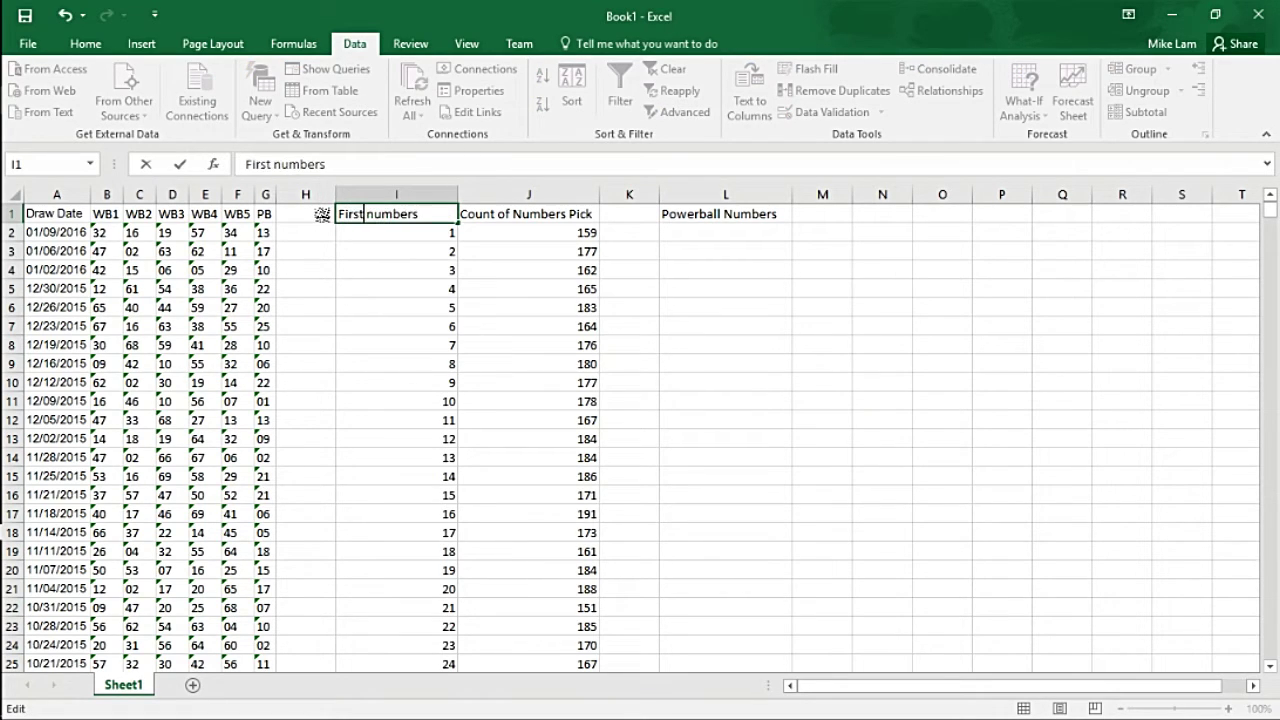
text(5)
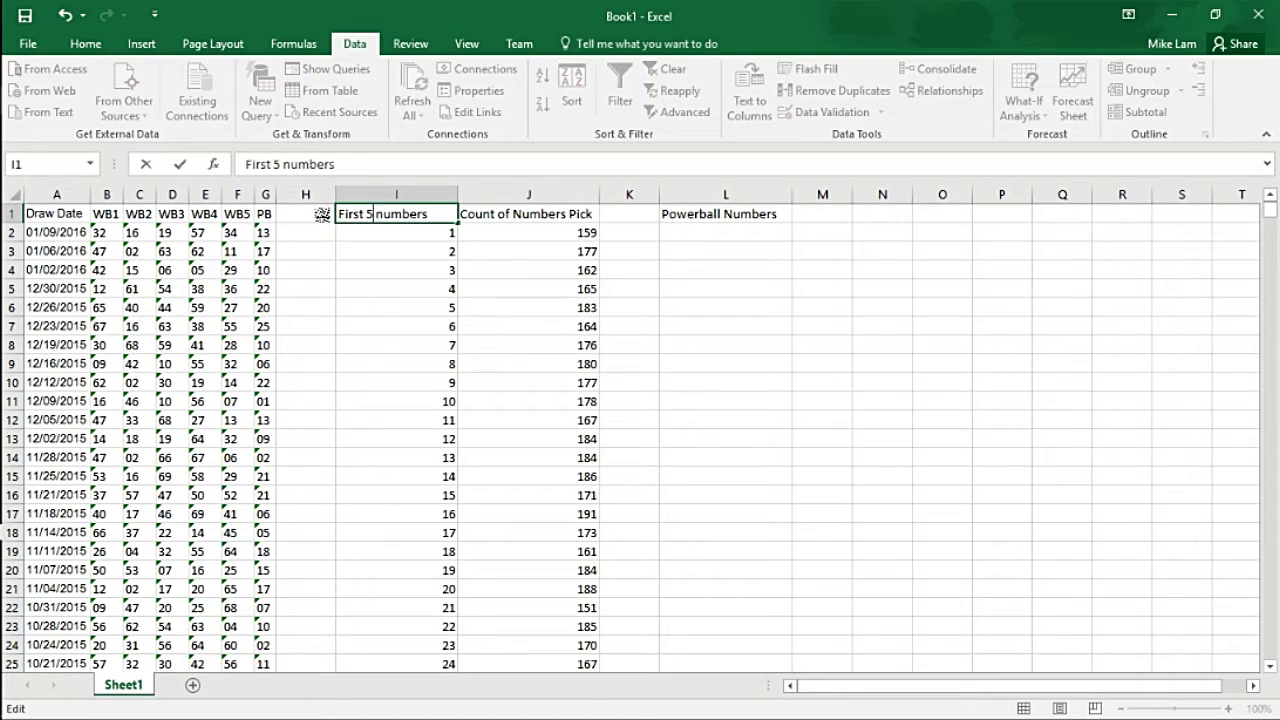
Step: Fill the numbers 1 to 26 as a series down column L, from L2 to L27
click(735, 232)
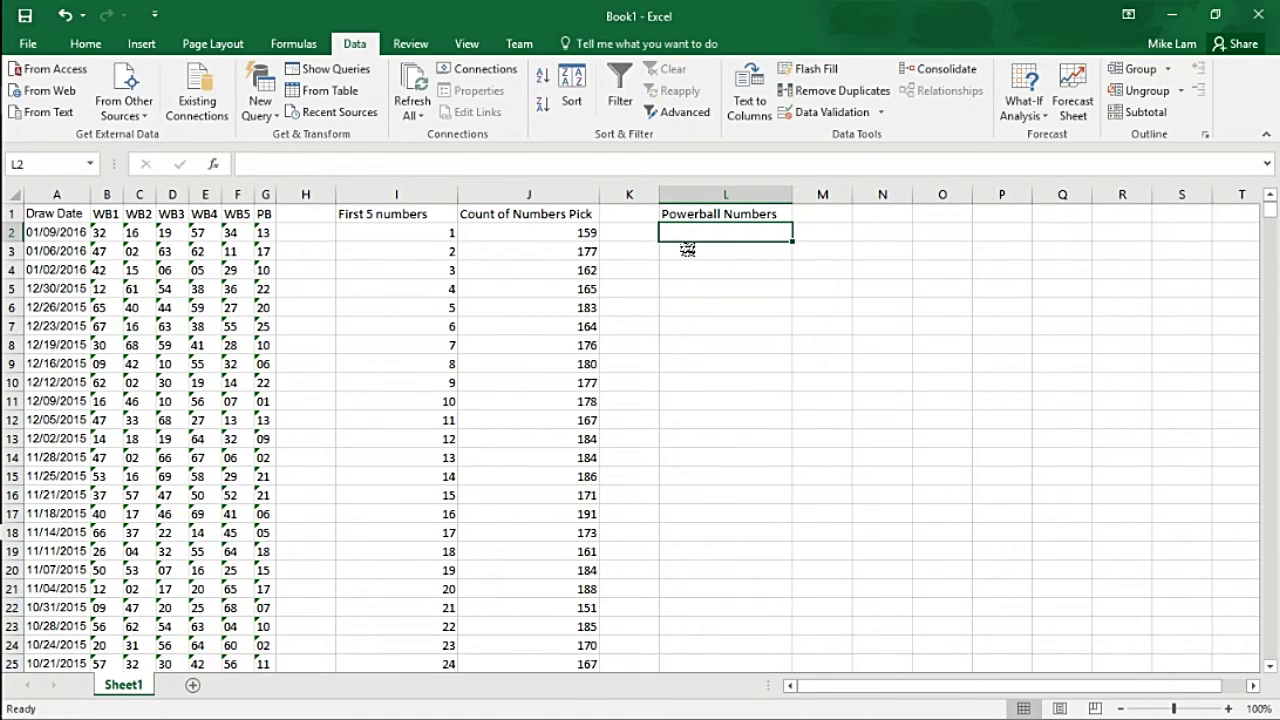
text(1)
key(Return)
text(2)
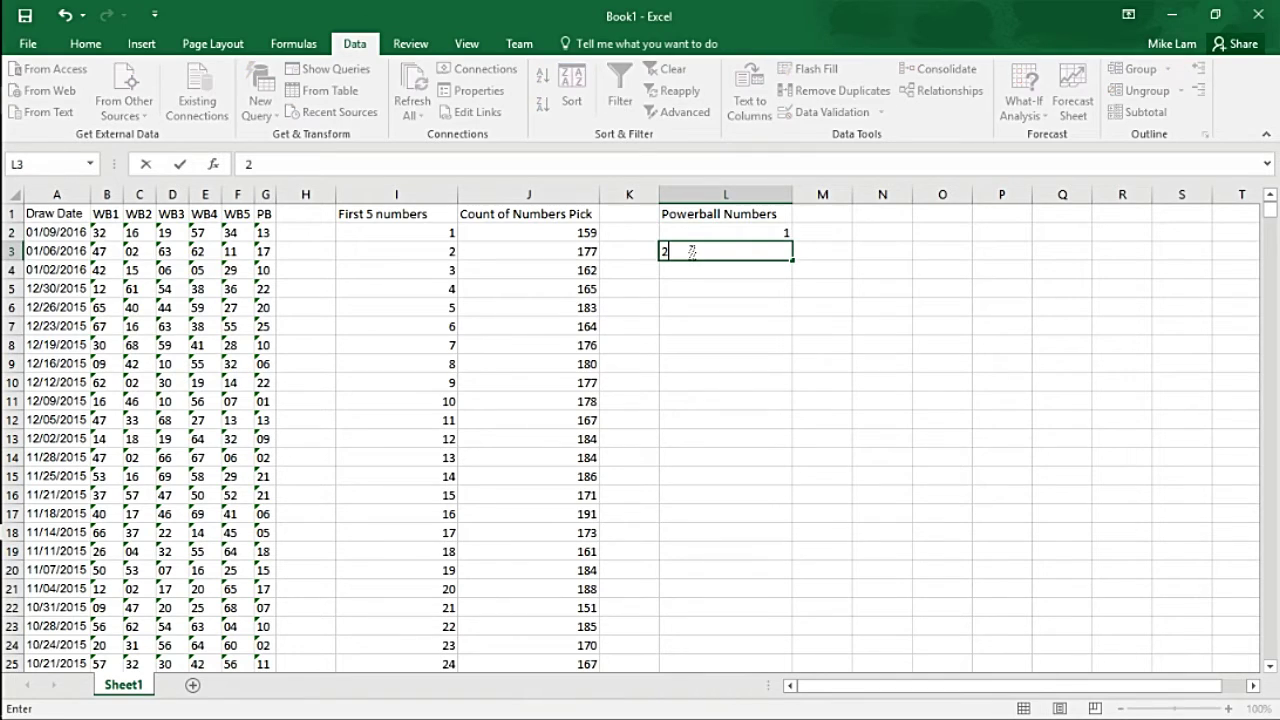
key(Return)
click(778, 253)
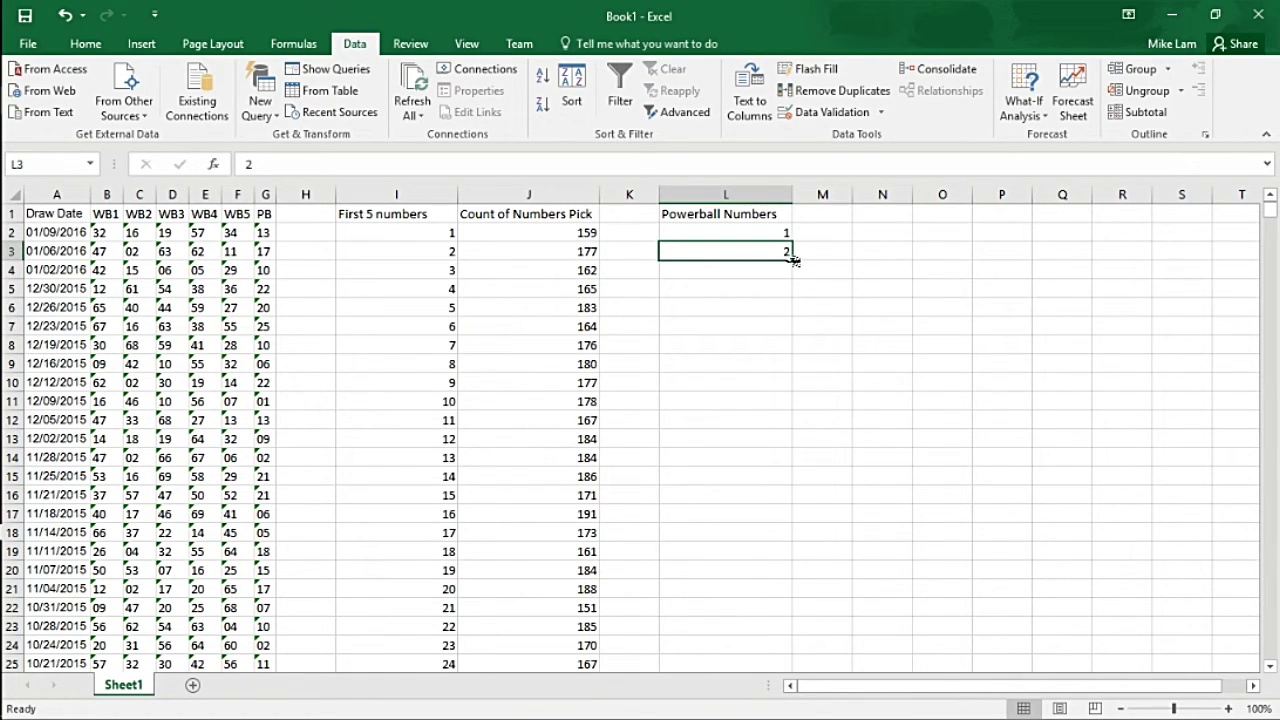
drag(793, 260, 789, 646)
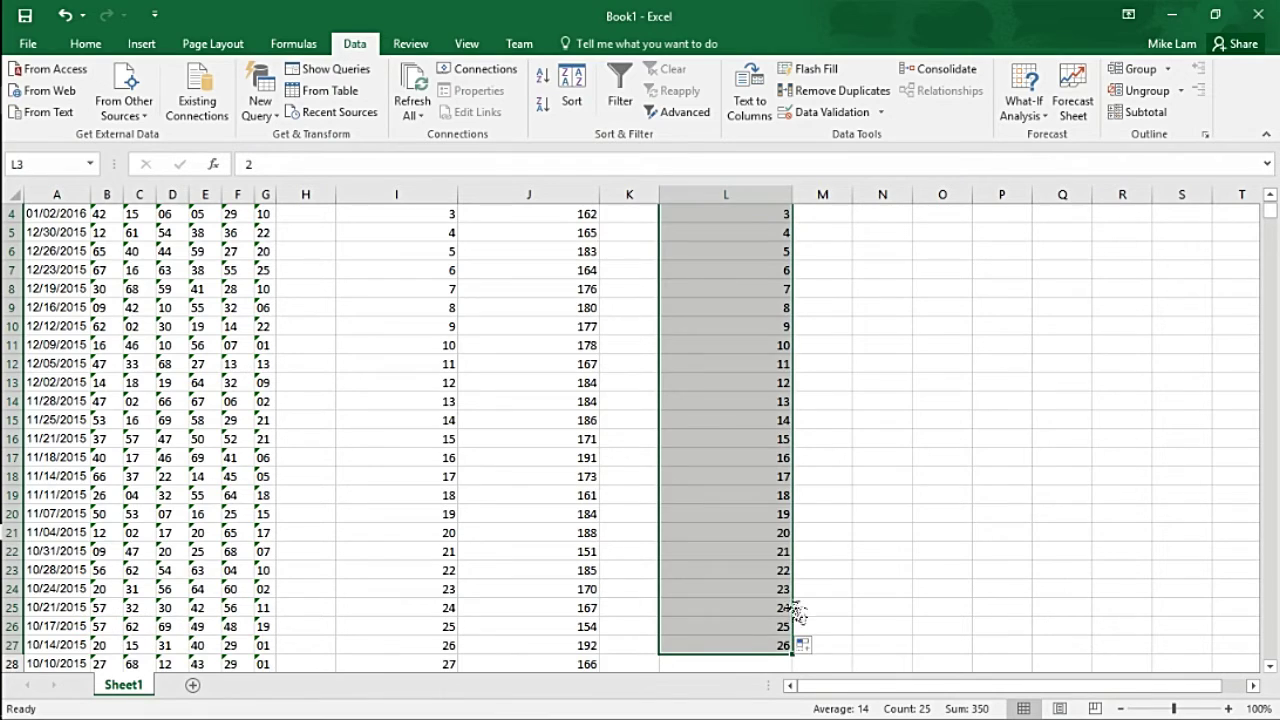
scroll(800, 534, up, 1)
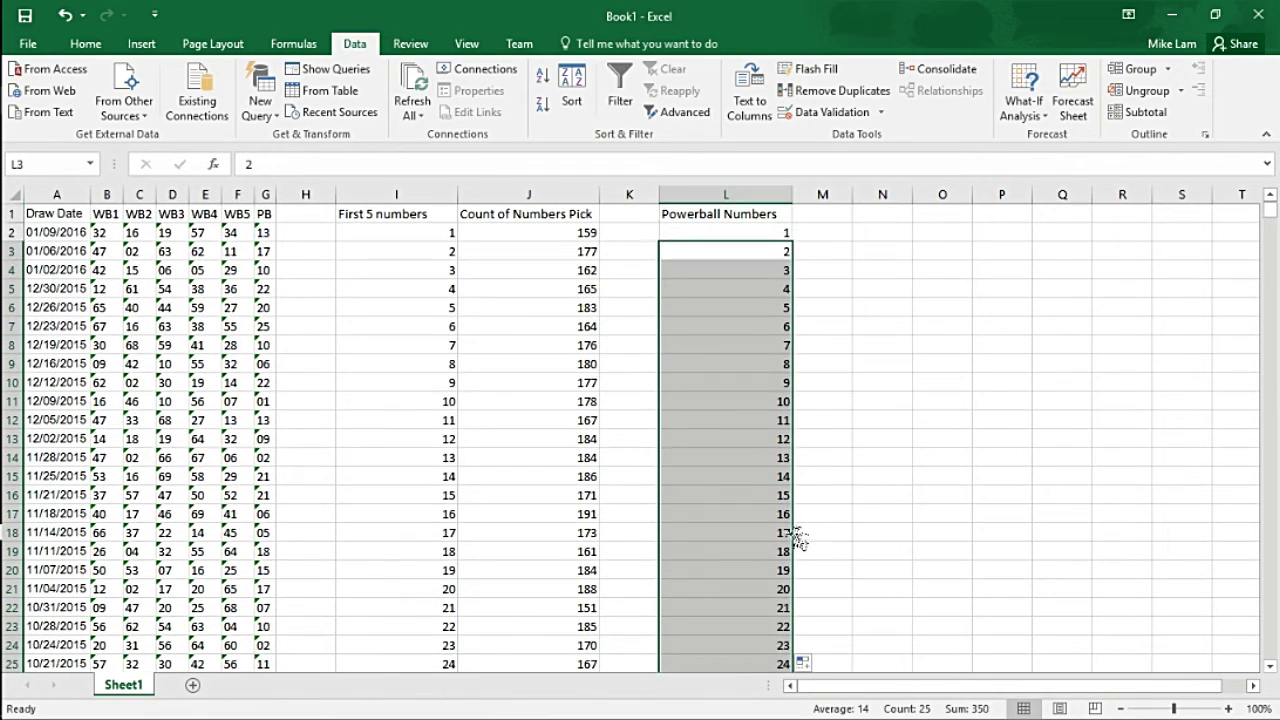
Step: Enter the header "Count of Powerball number" in cell M1 and widen column M to fit it
drag(858, 195, 950, 195)
click(859, 214)
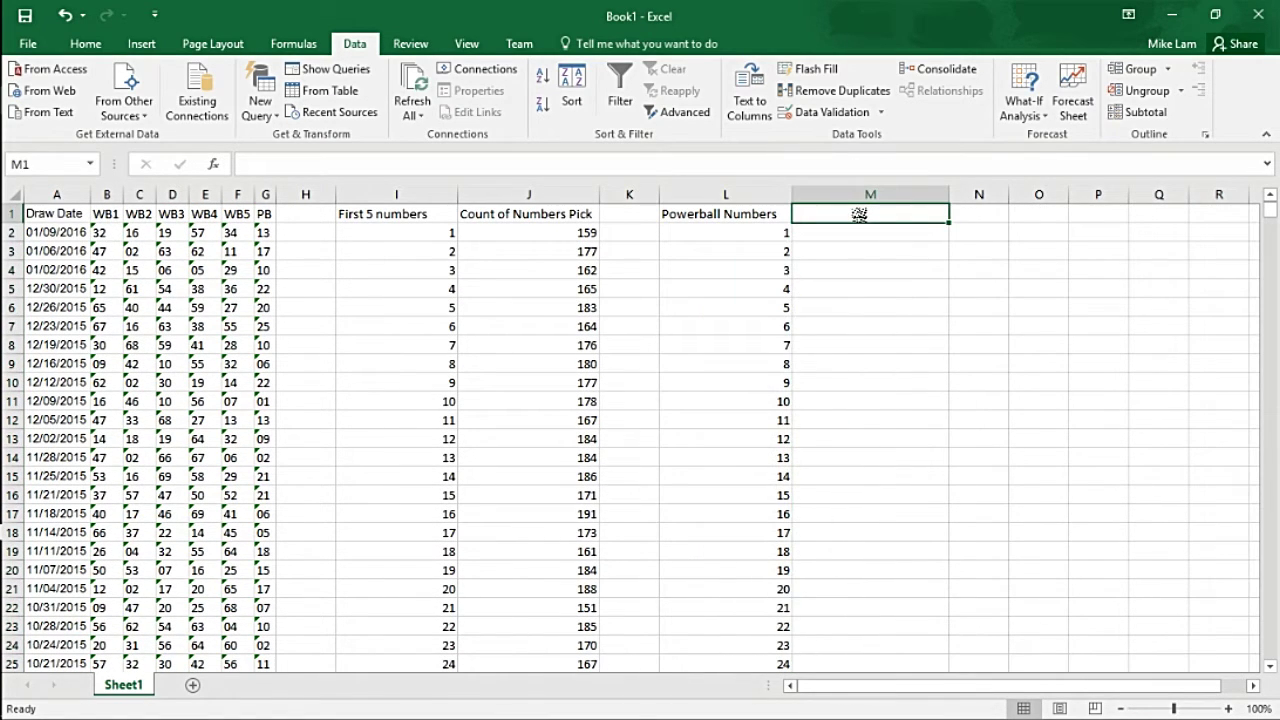
text(Count of Powerball number)
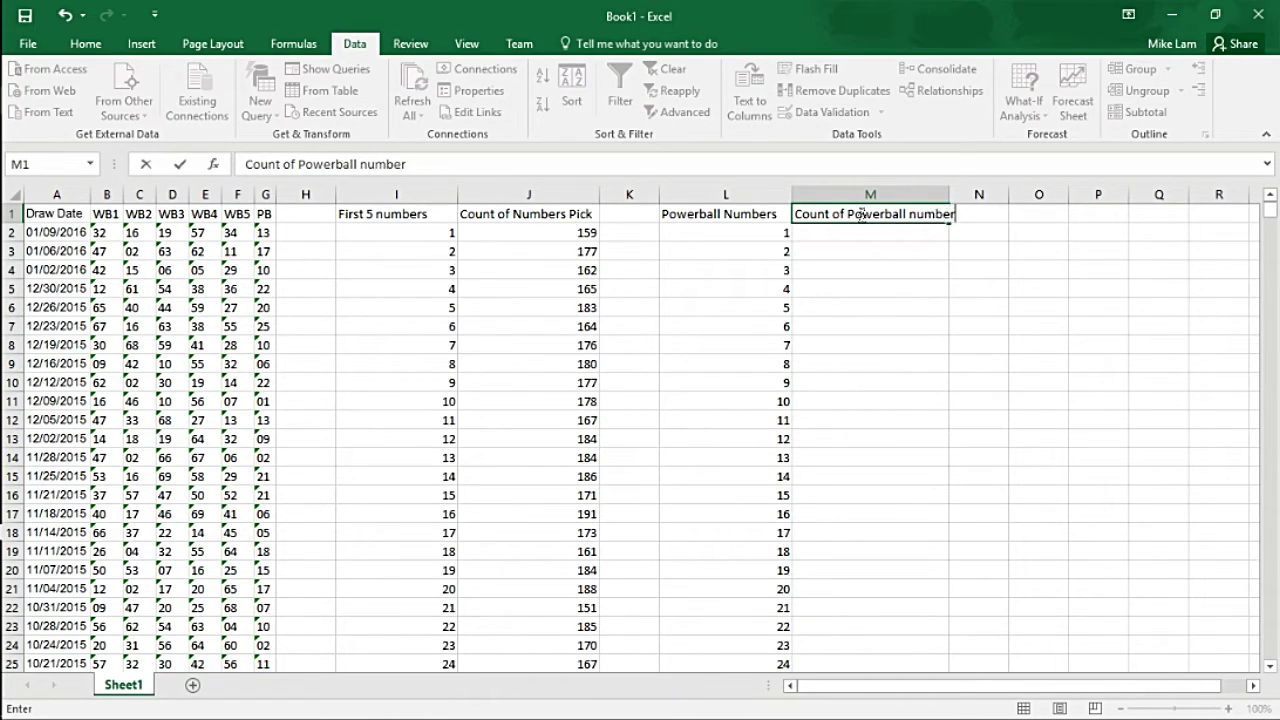
key(Return)
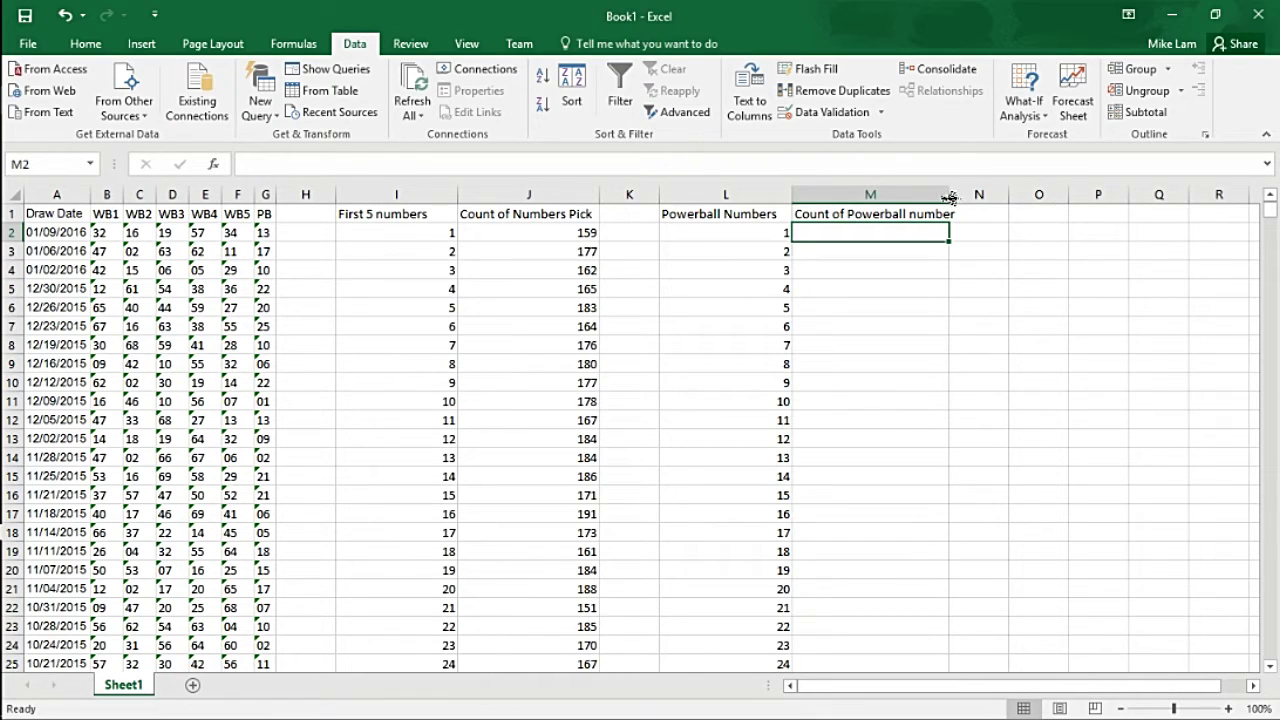
drag(957, 195, 986, 195)
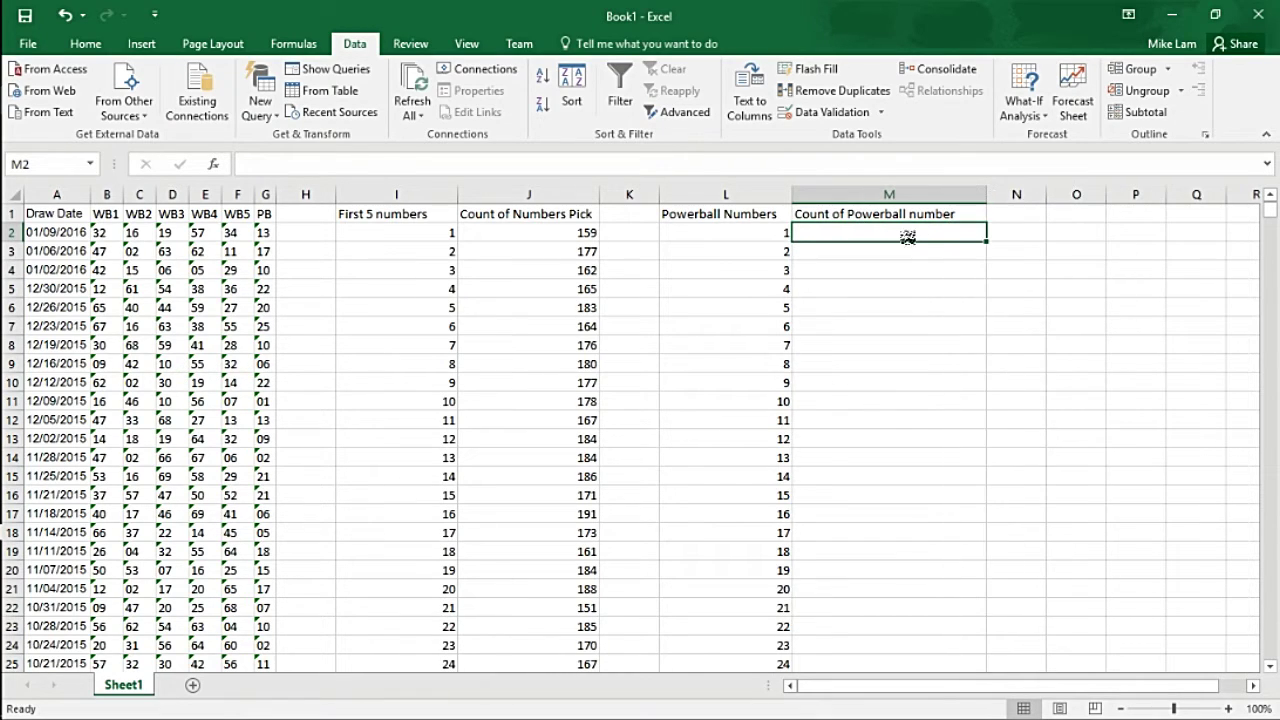
Step: Enter =countifs in cell M2 as the beginning of the Powerball count formula
click(323, 163)
text(=)
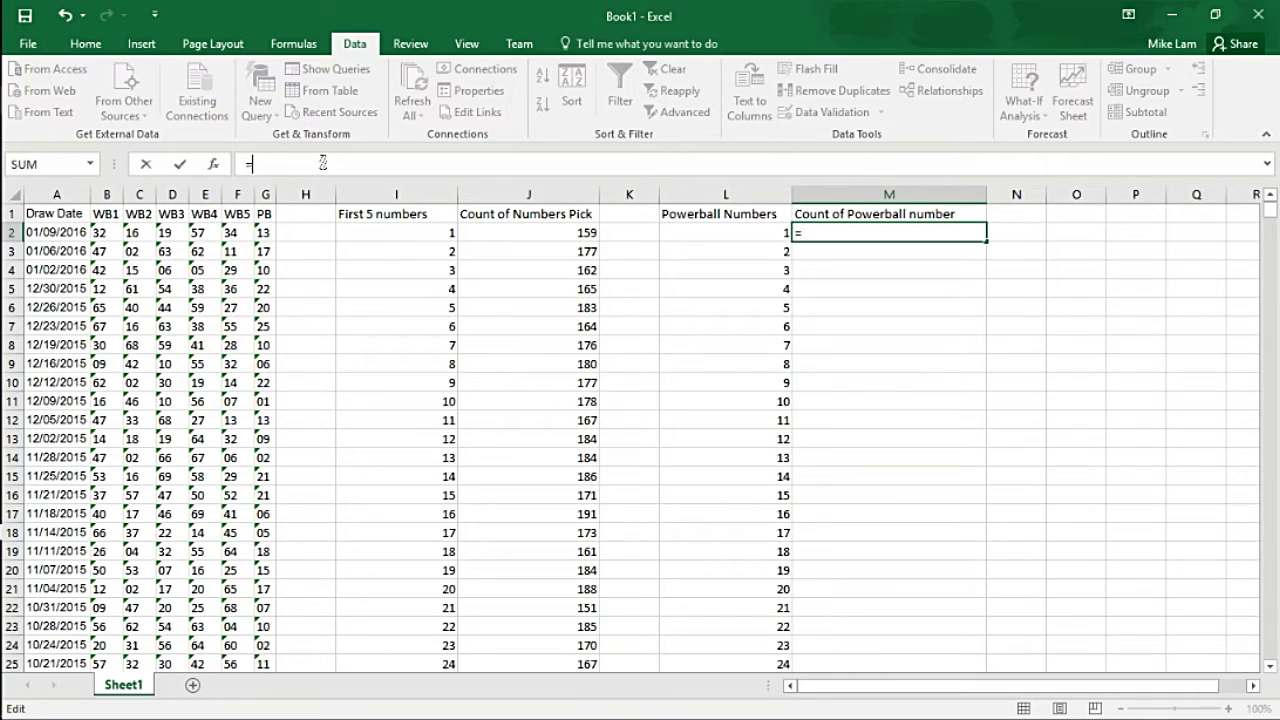
text(countif)
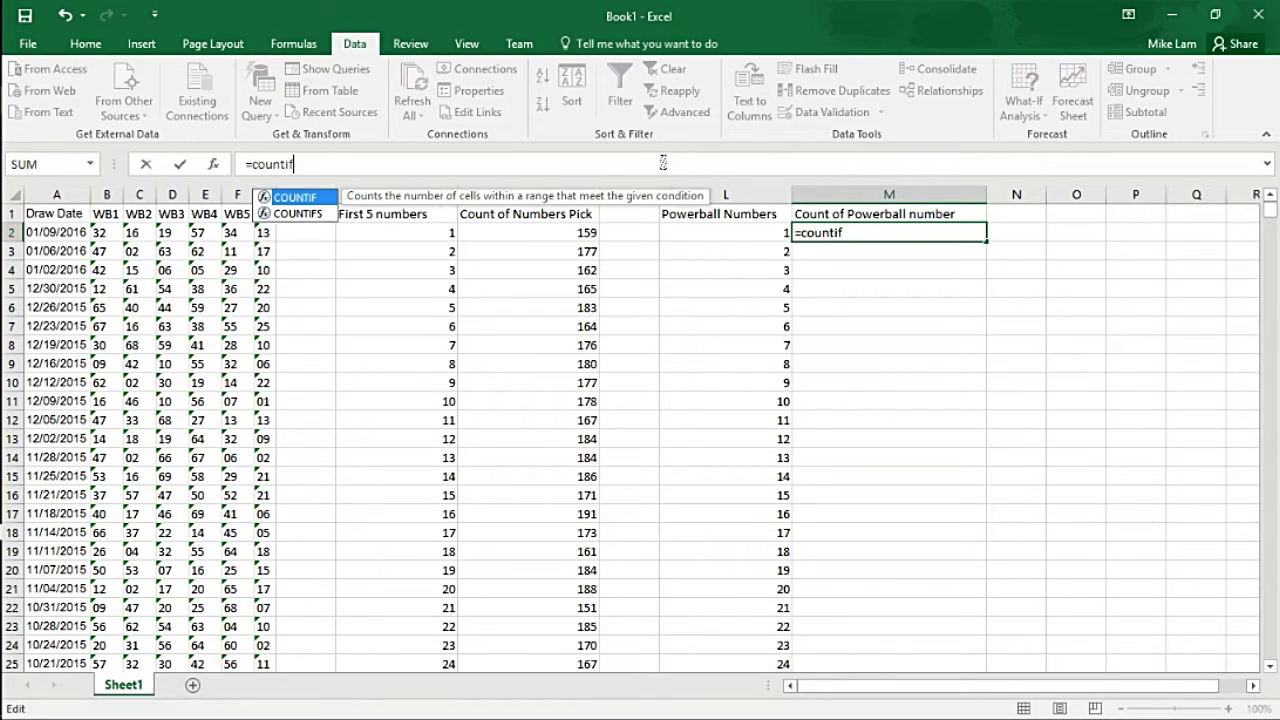
text(s)
key(Return)
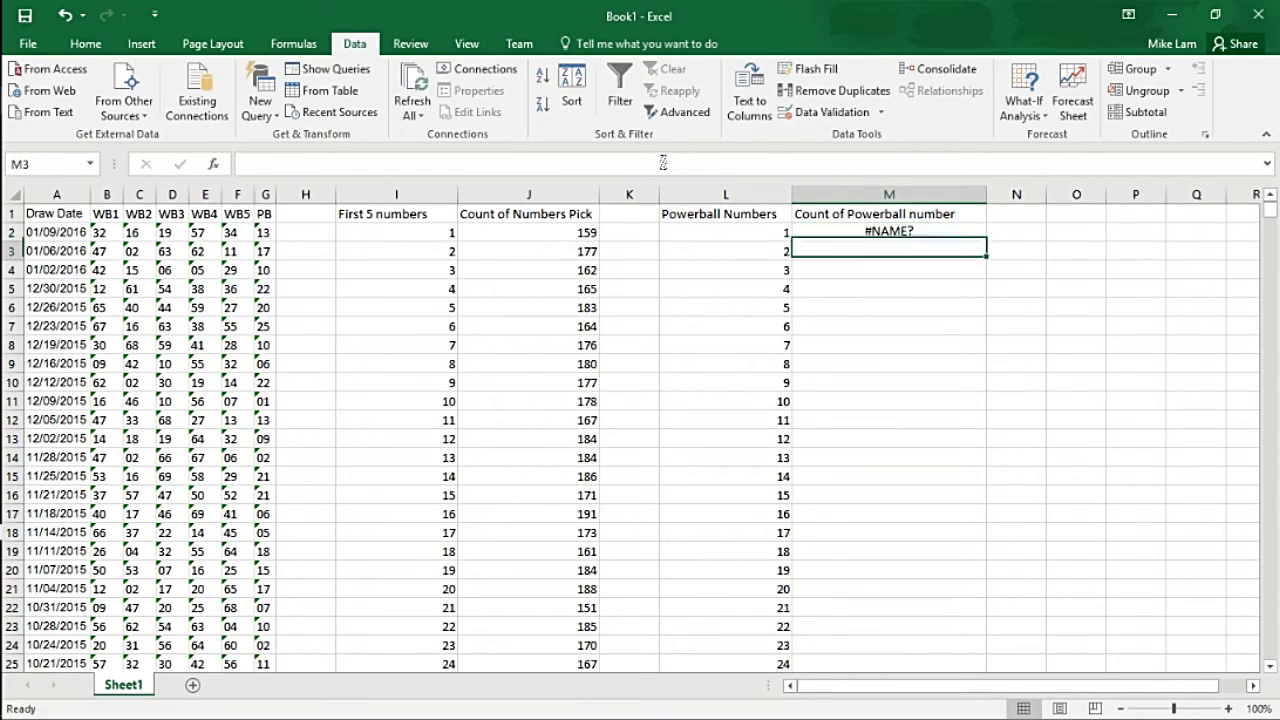
Step: Continue the COUNTIFS formula in M2 with the PB column cells G1:G1900 as the criteria range
click(965, 233)
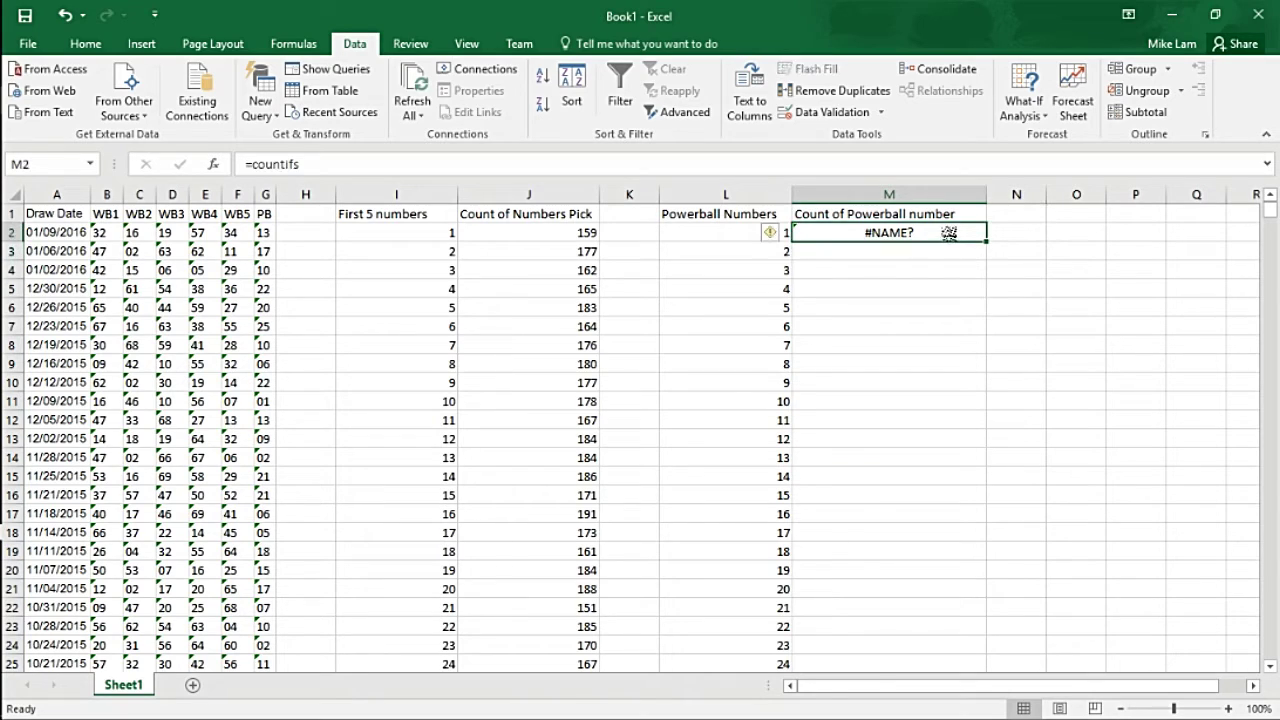
click(338, 166)
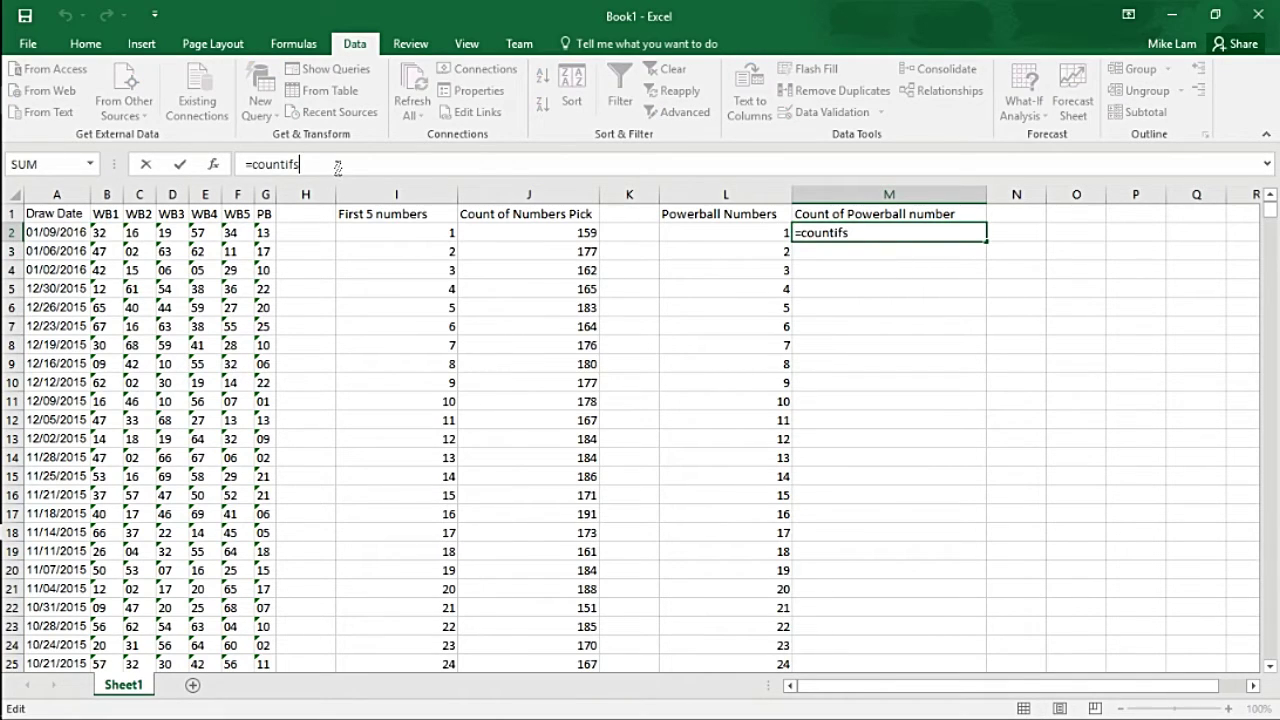
text(()
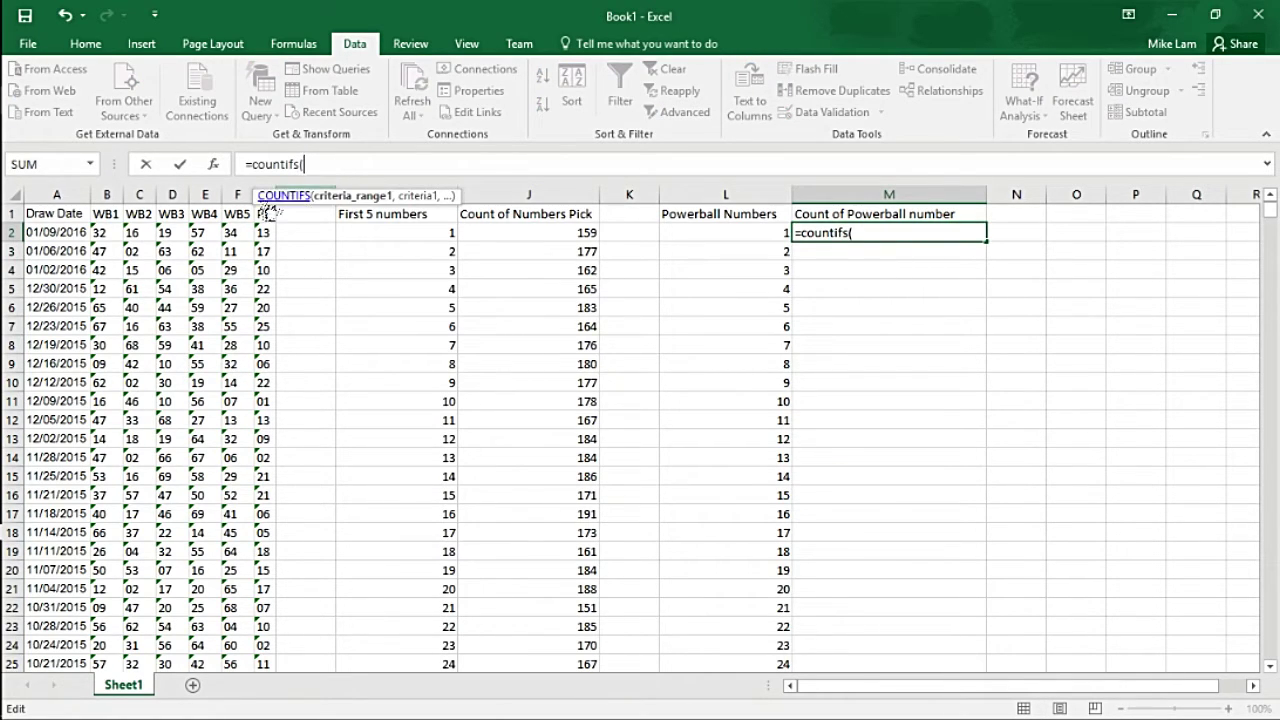
drag(264, 213, 262, 240)
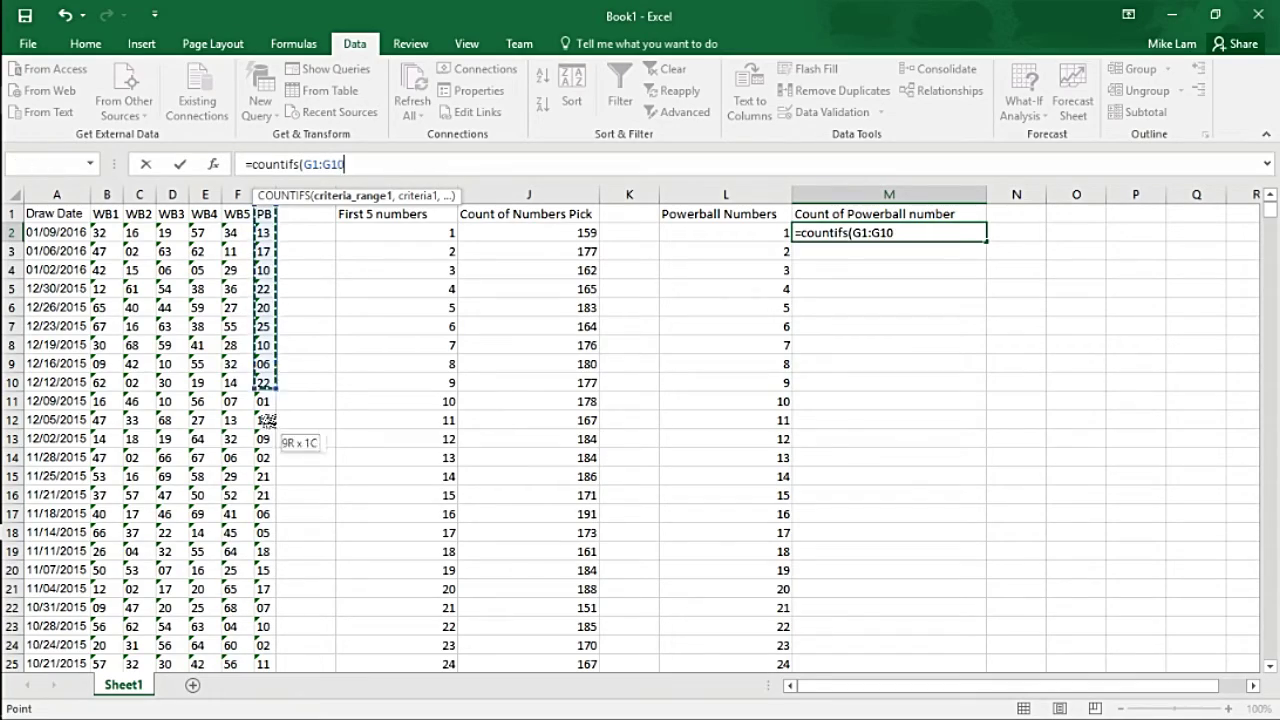
drag(265, 545, 271, 645)
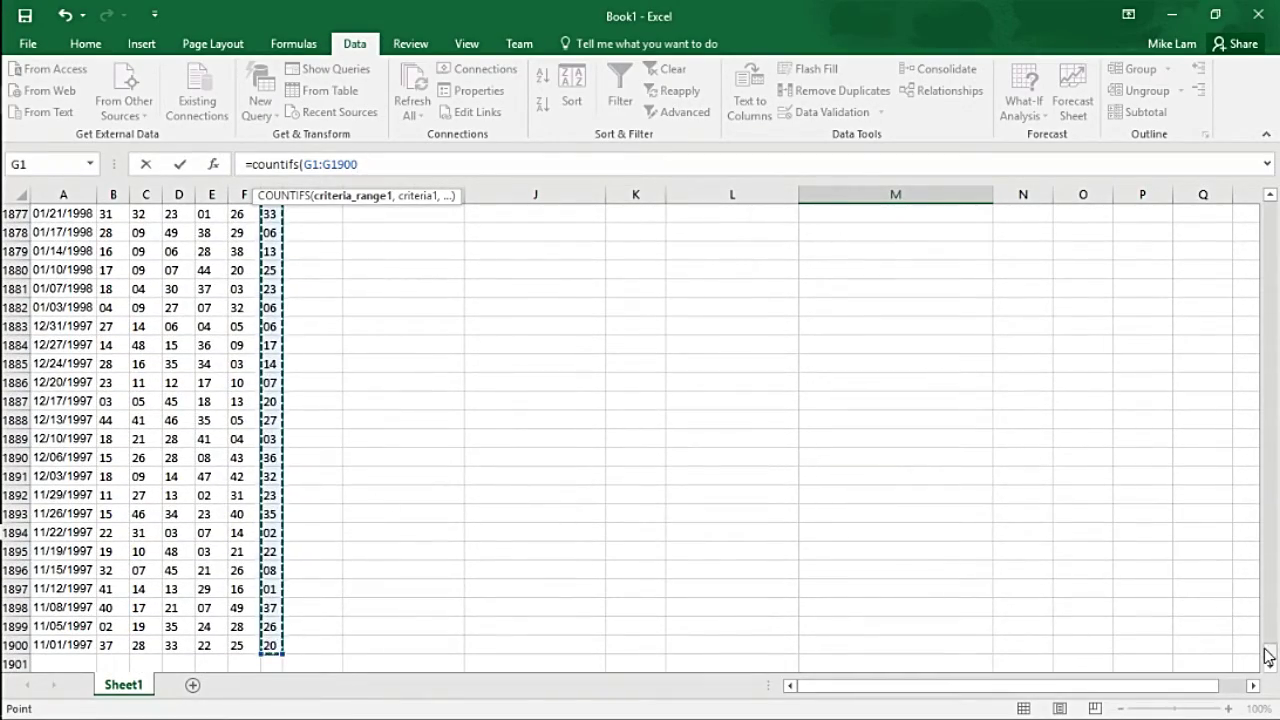
drag(1268, 650, 1255, 205)
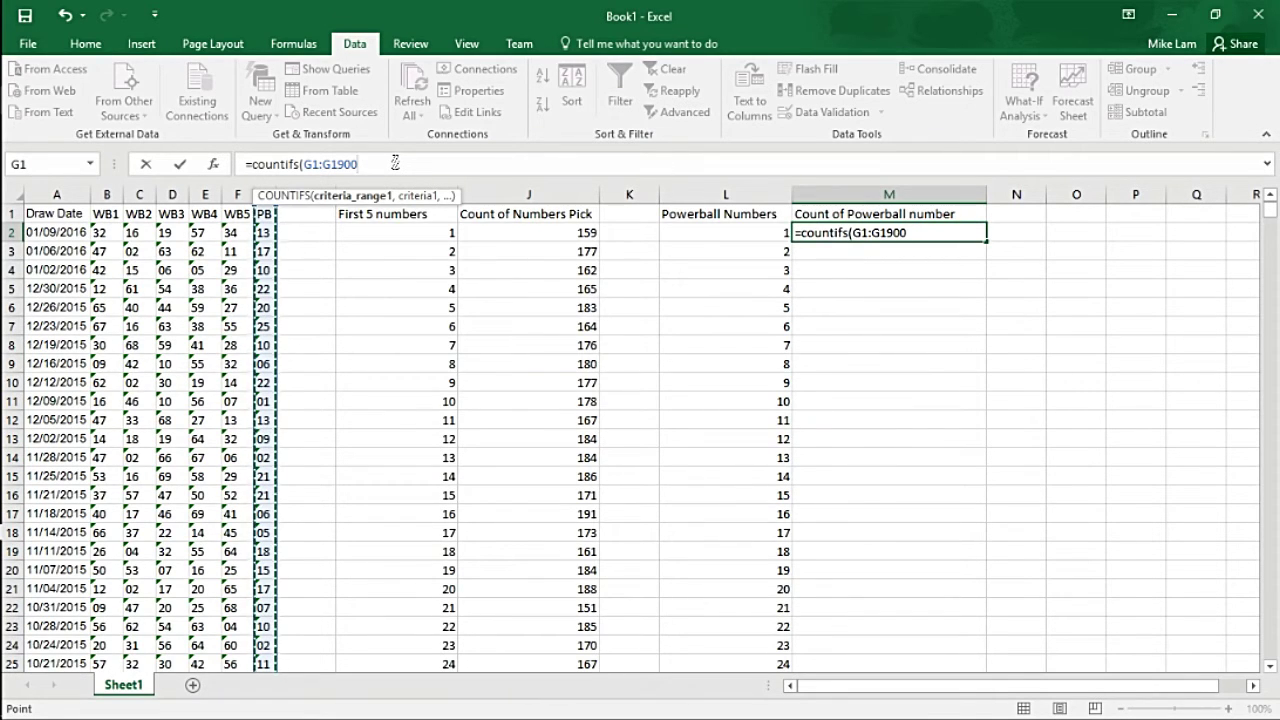
Step: Complete the COUNTIFS formula in M2 with row(a1) as the criterion and enter it
text(,)
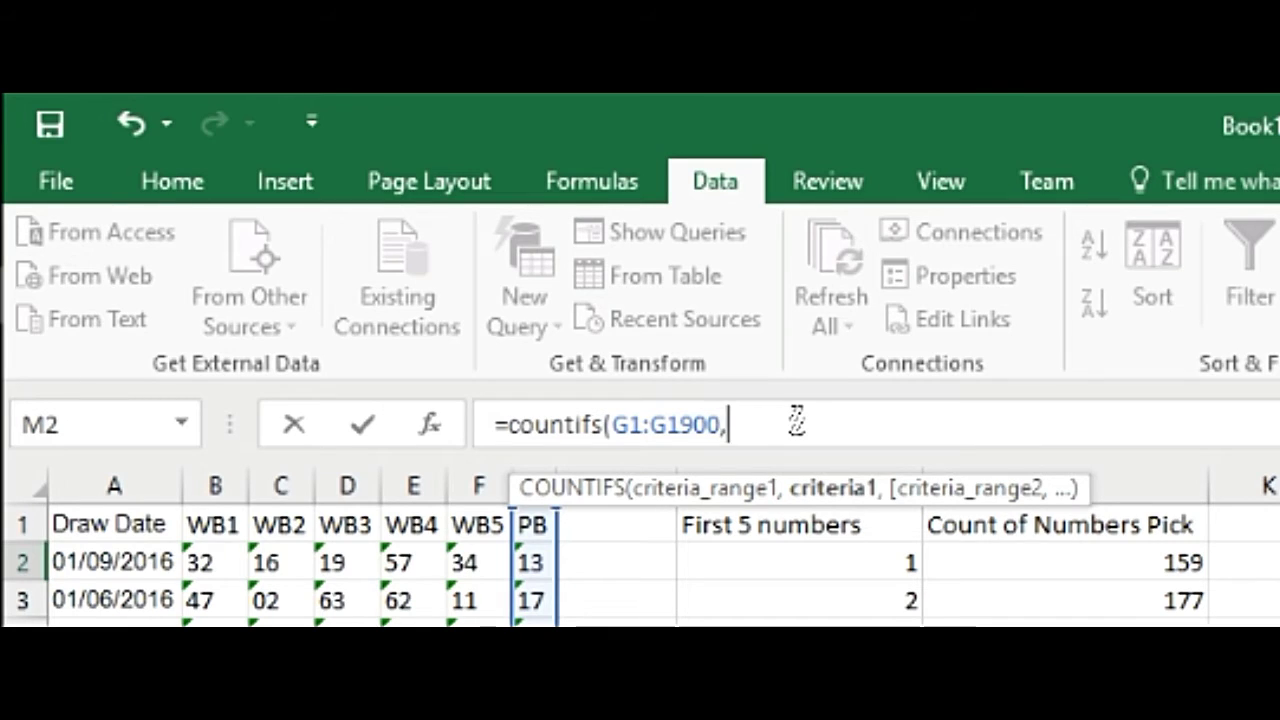
text(row)
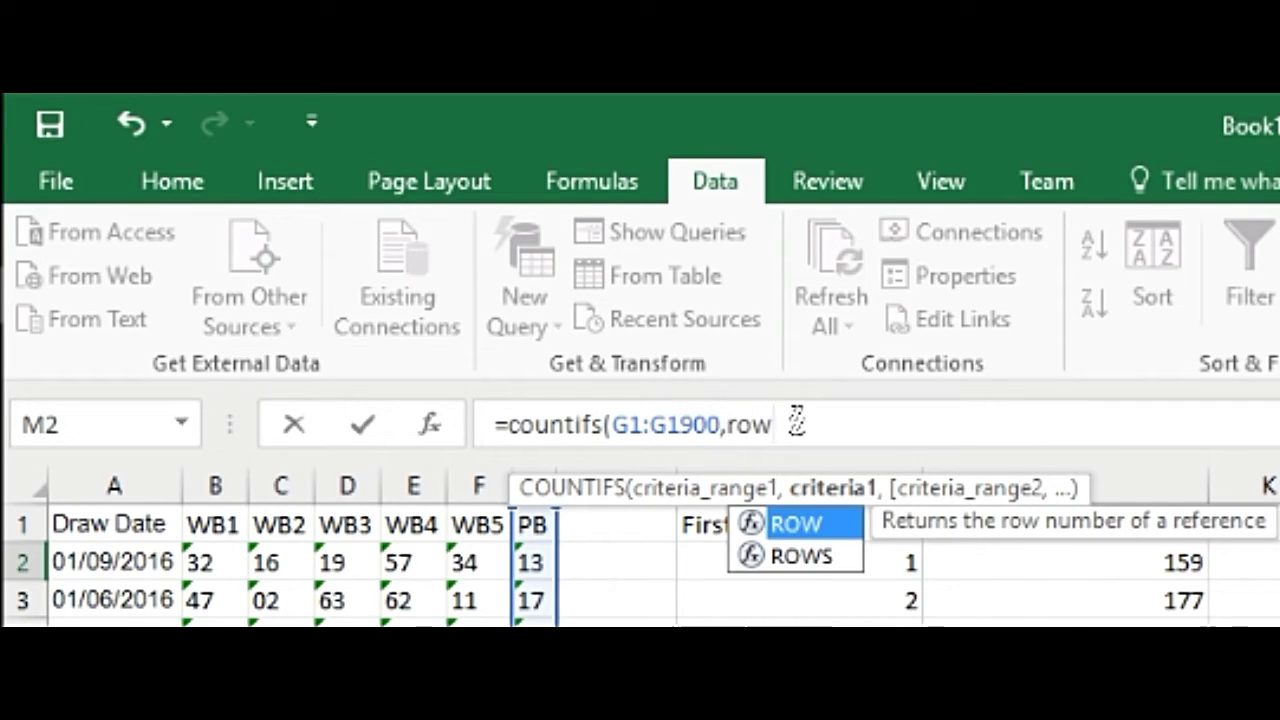
text((a)
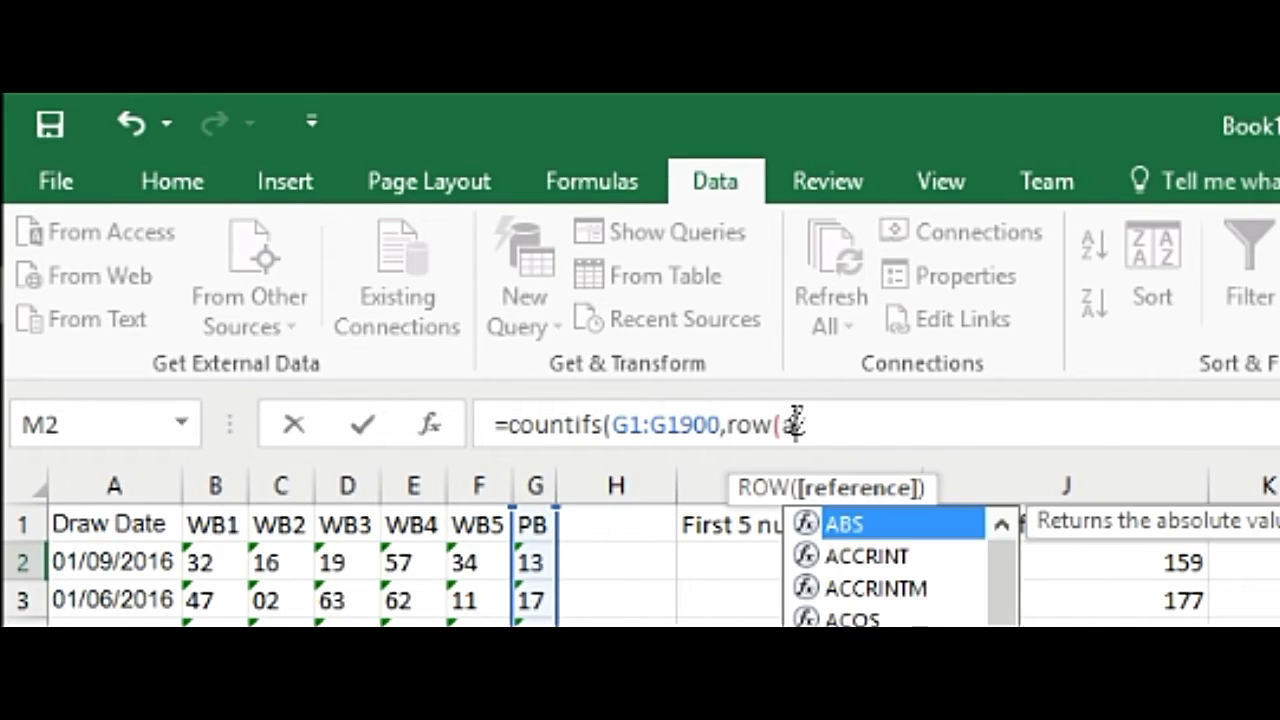
text(1))
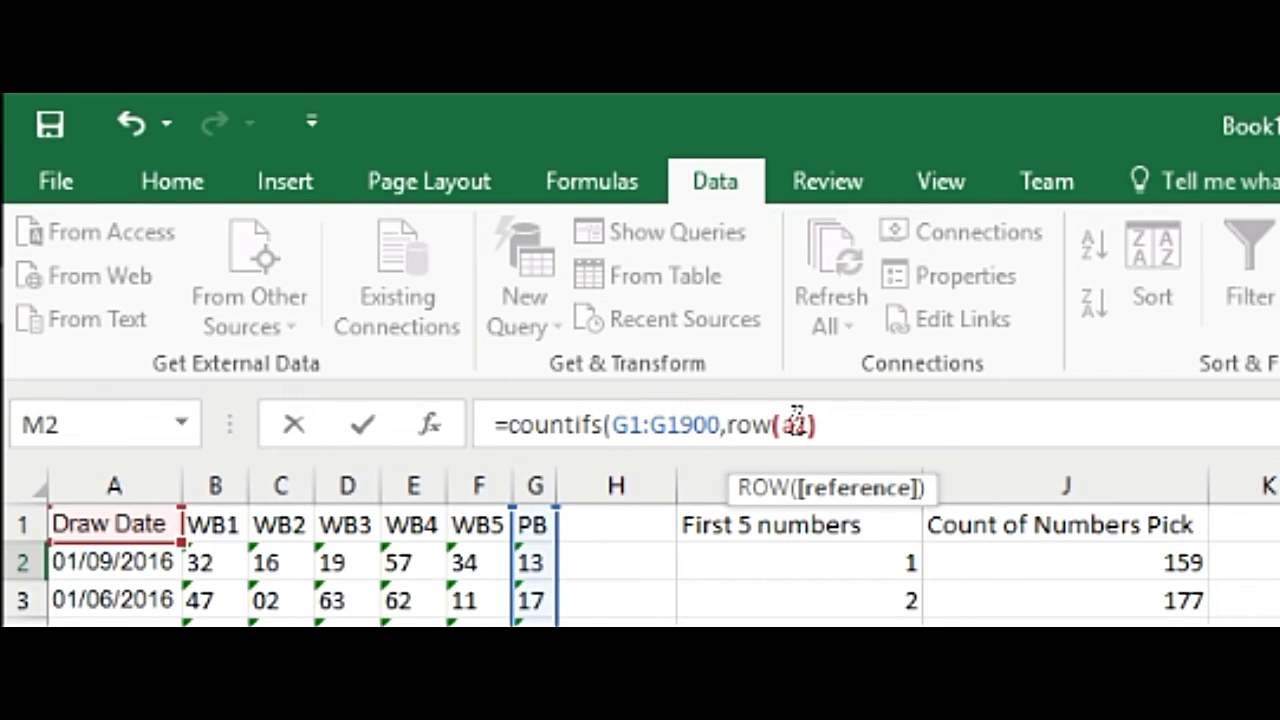
text())
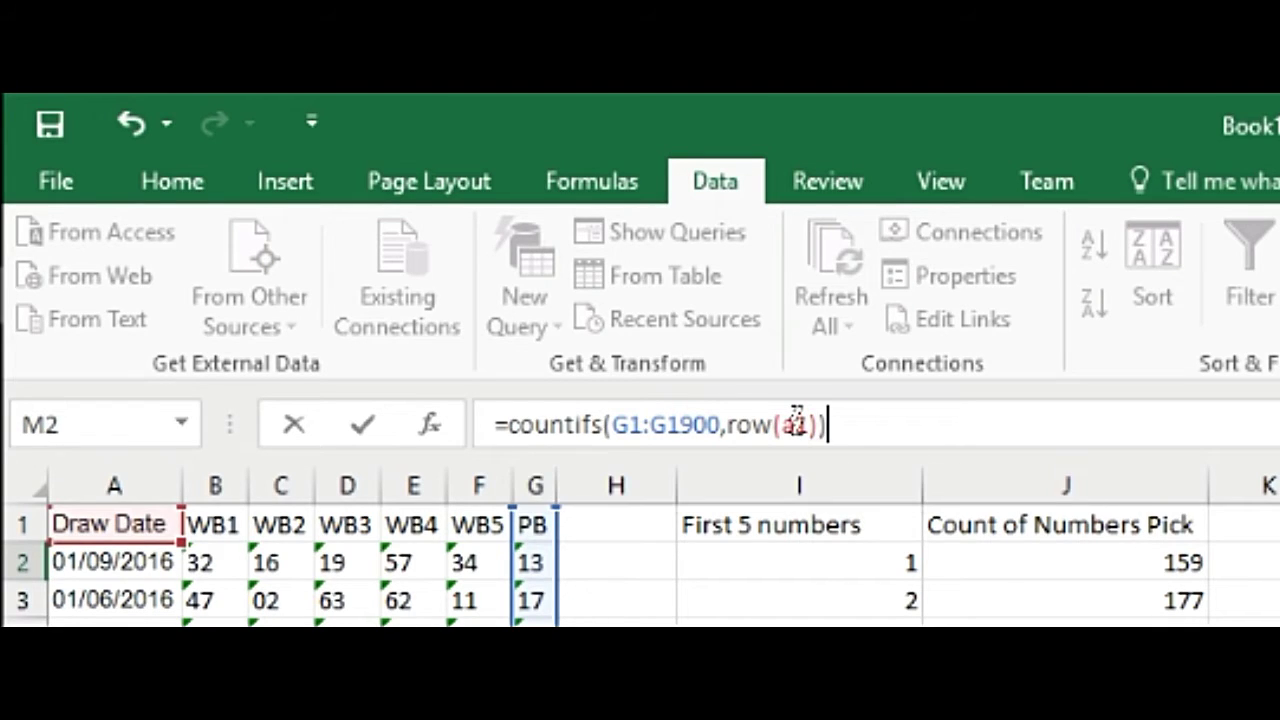
key(Return)
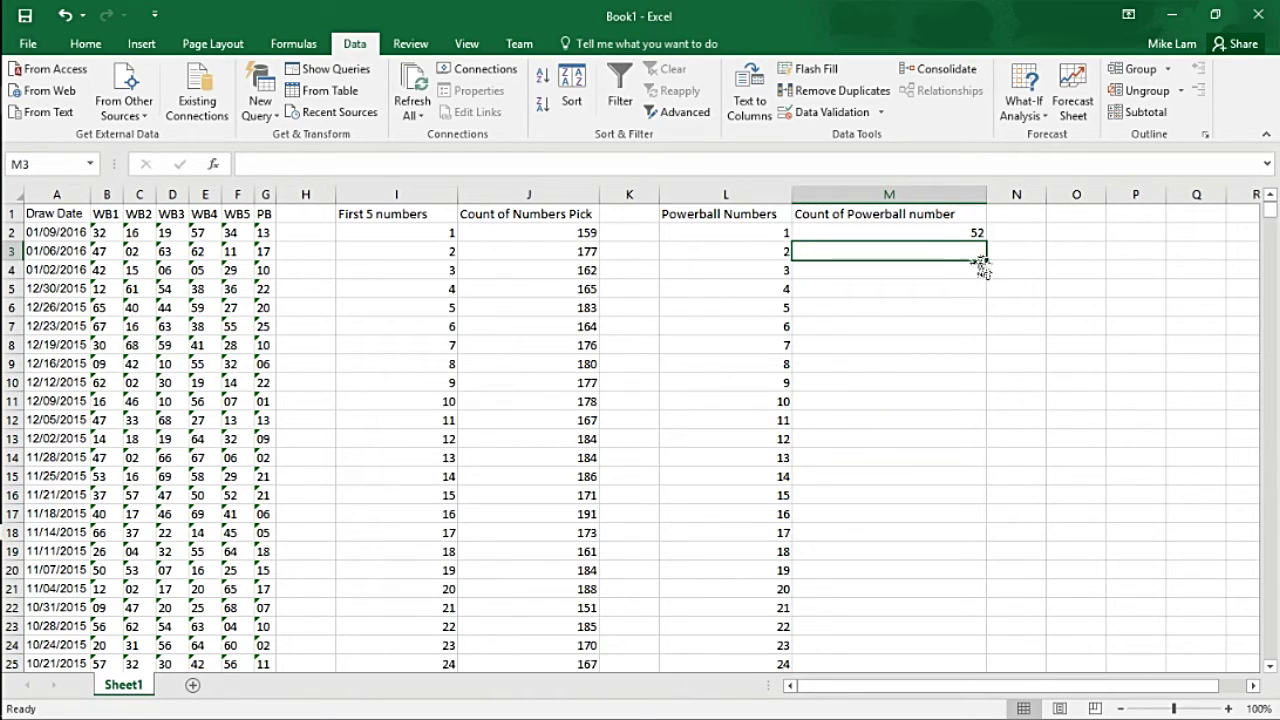
Step: Copy the M2 count formula down column M to M27, covering Powerball numbers 1 to 26
click(950, 230)
drag(988, 240, 961, 649)
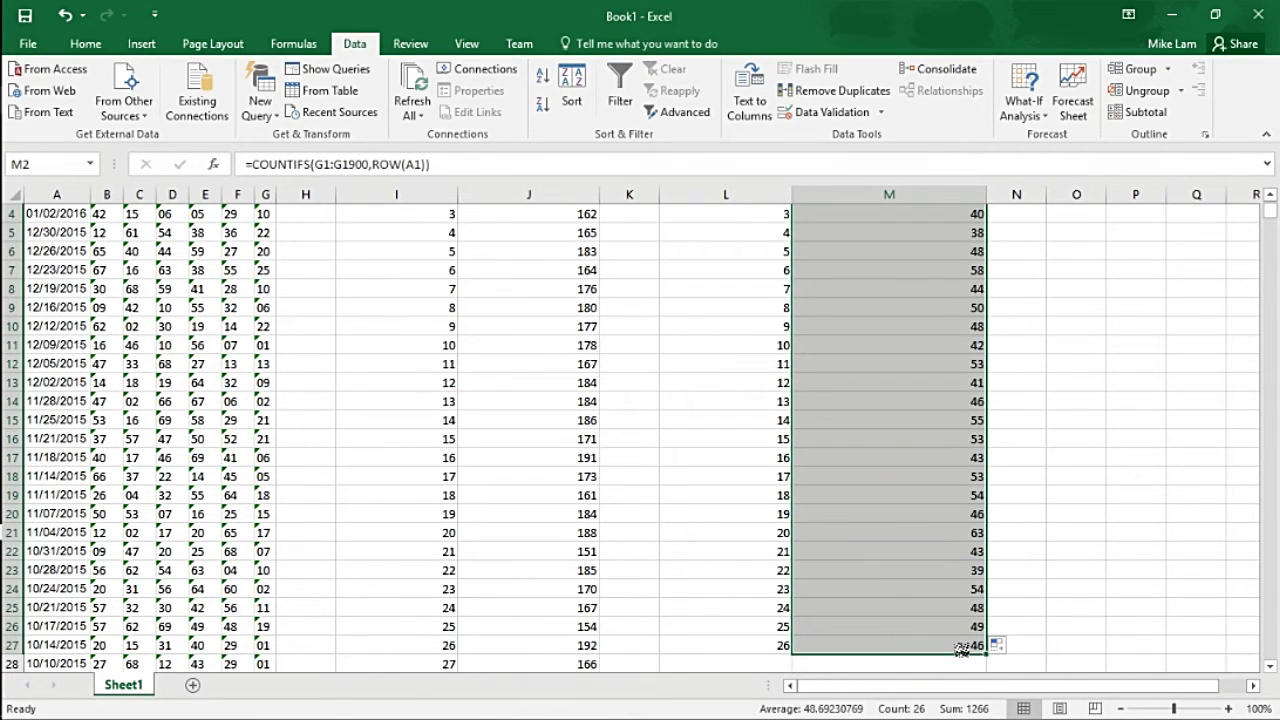
scroll(985, 603, up, 1)
click(1076, 327)
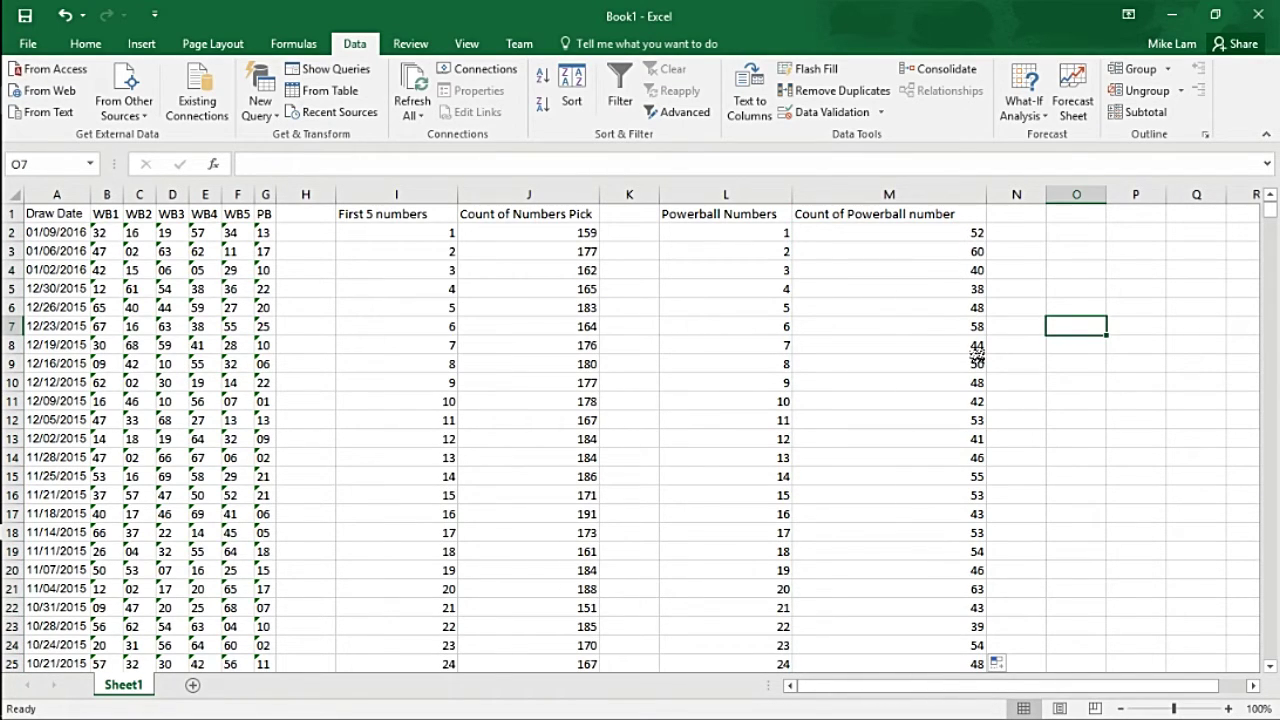
Step: Examine the white-ball counts in column J down to number 69, focusing on the rows for 60 to 69
click(587, 236)
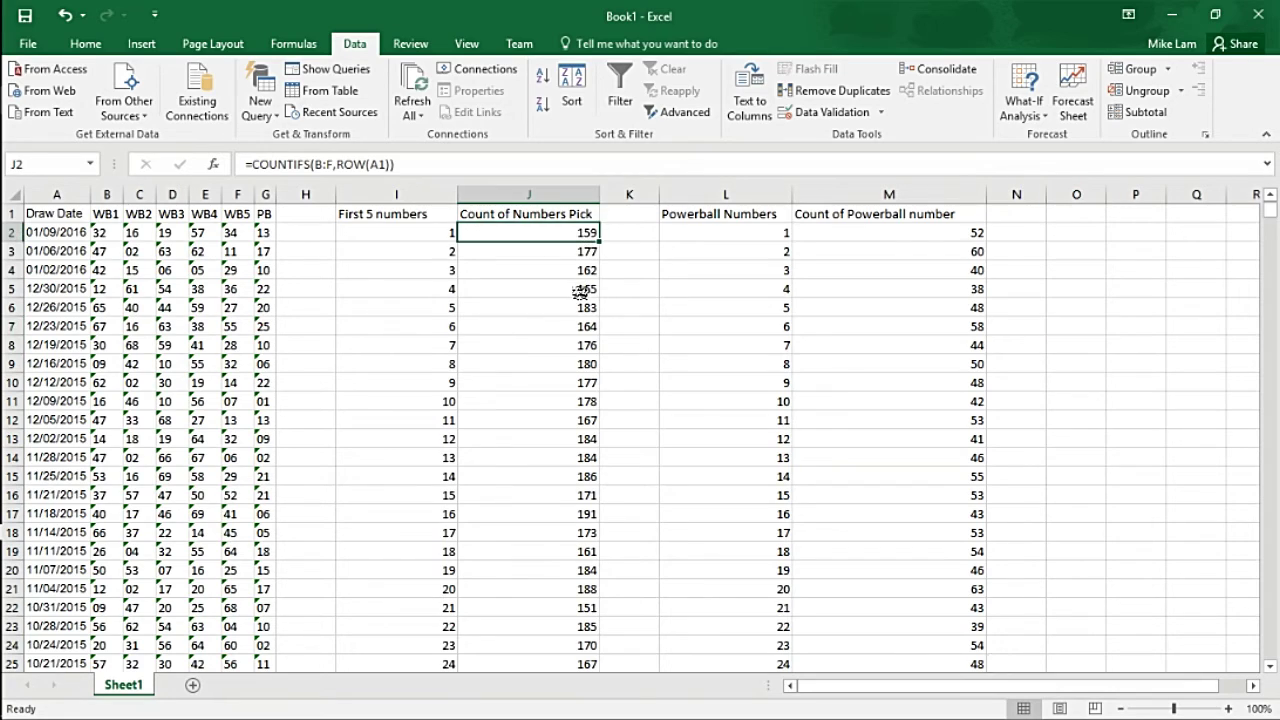
click(588, 256)
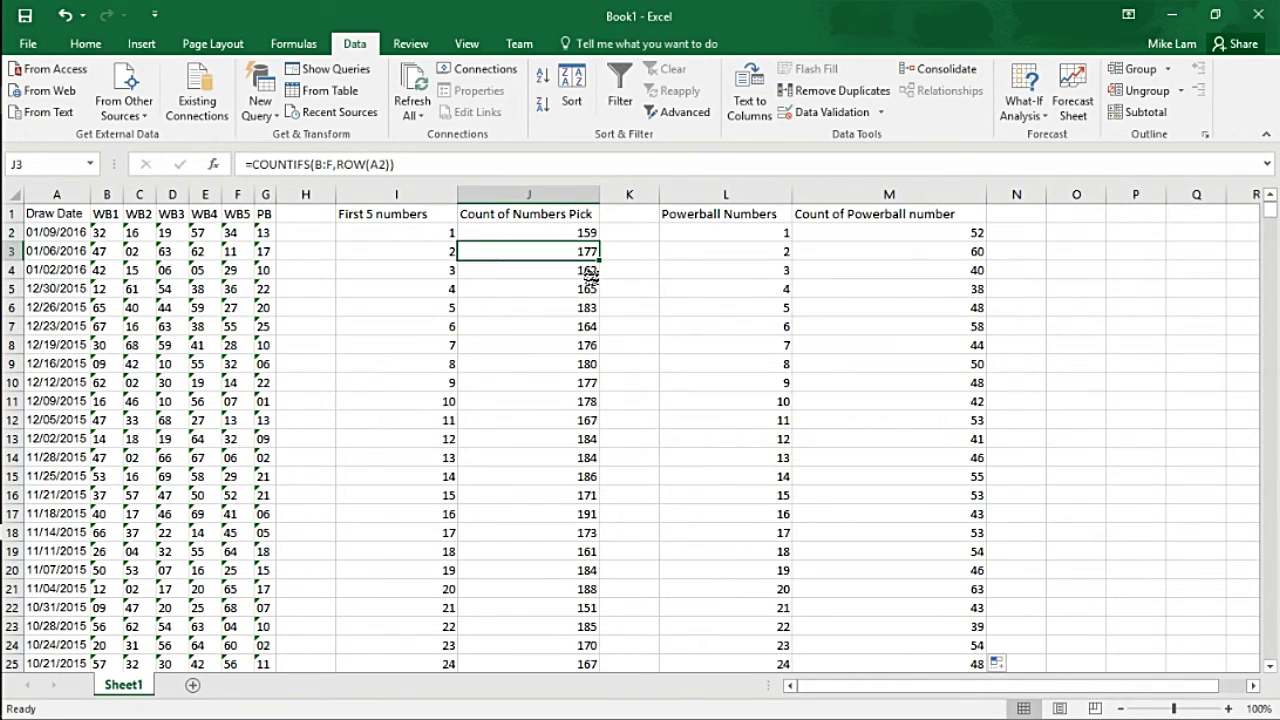
scroll(590, 276, down, 10)
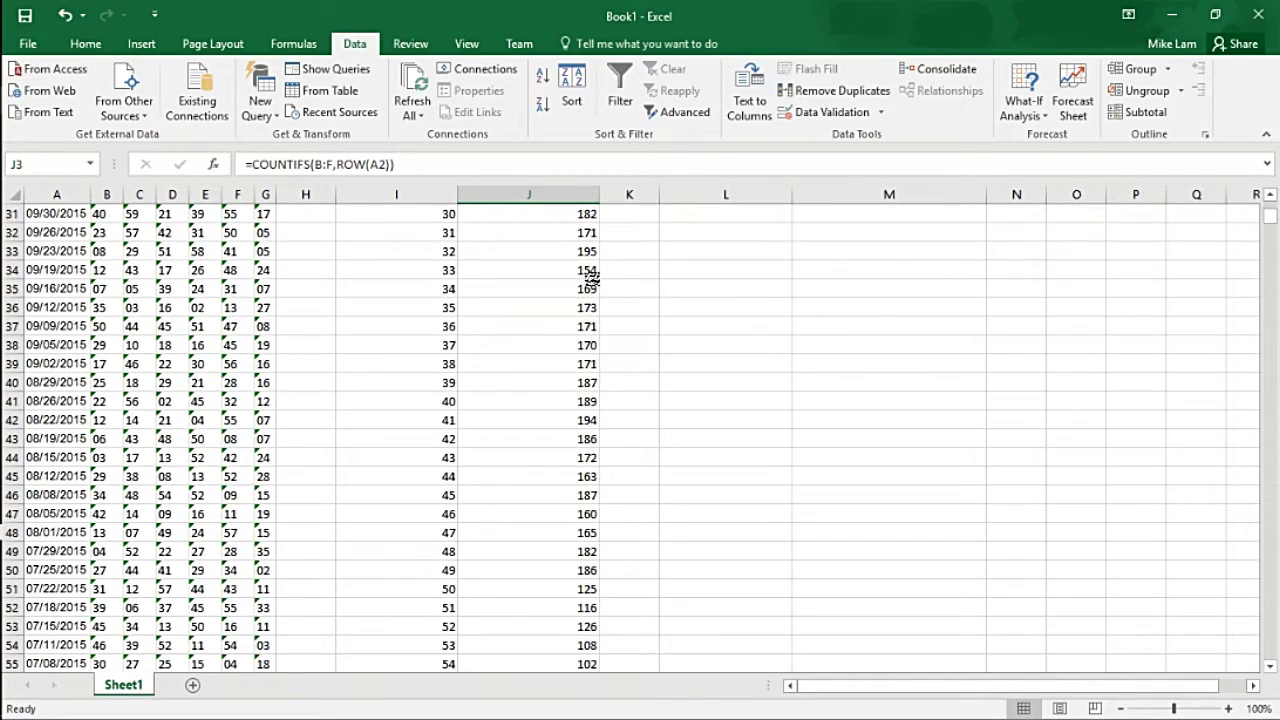
scroll(590, 278, down, 8)
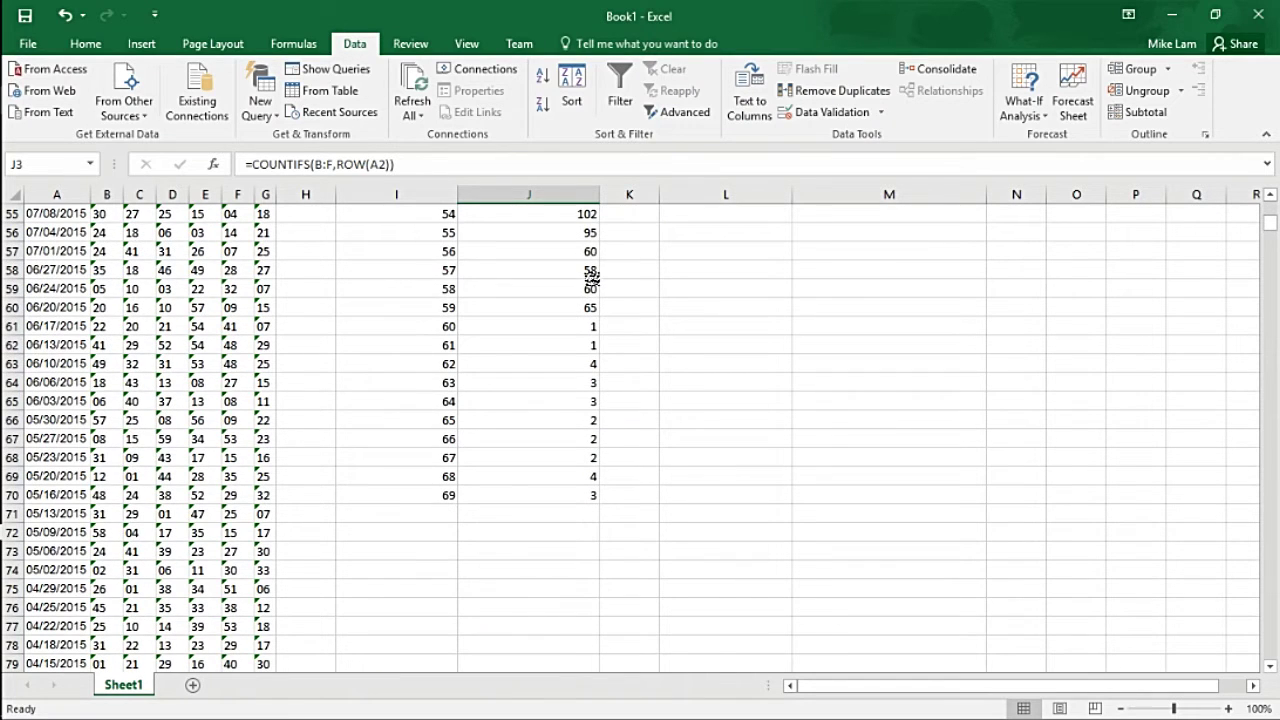
drag(449, 326, 541, 496)
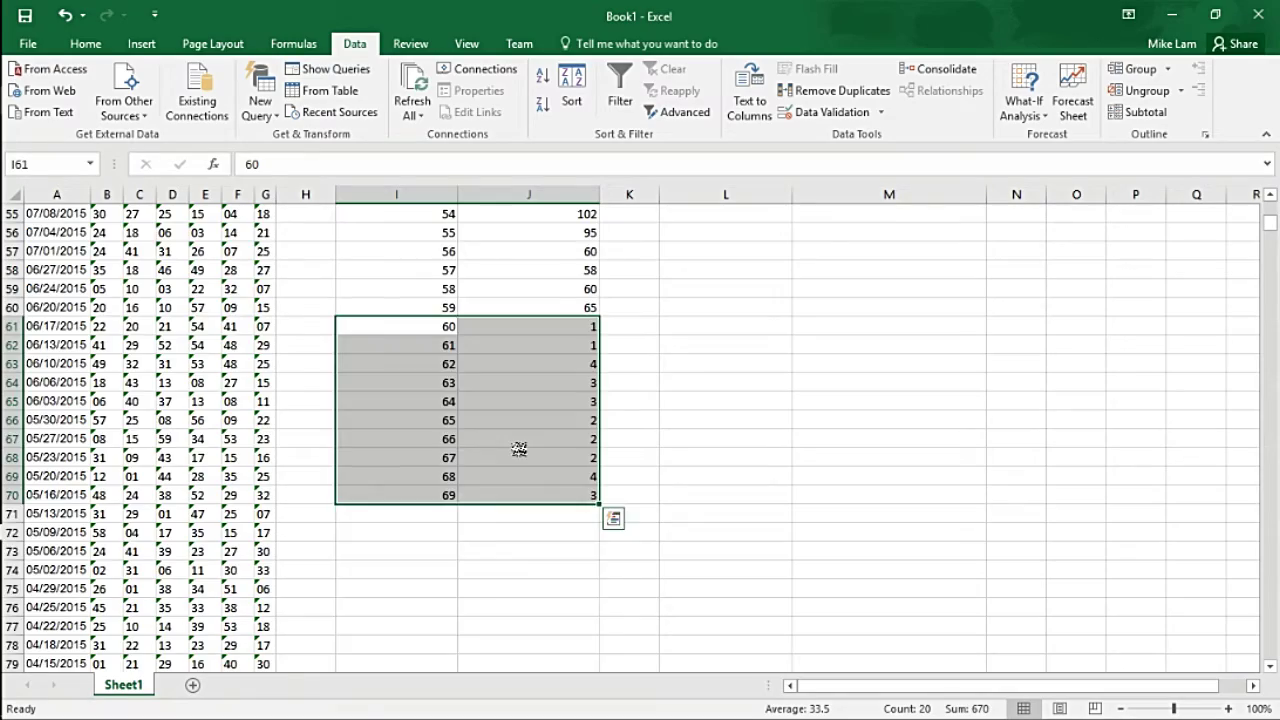
scroll(519, 448, up, 11)
scroll(520, 448, down, 6)
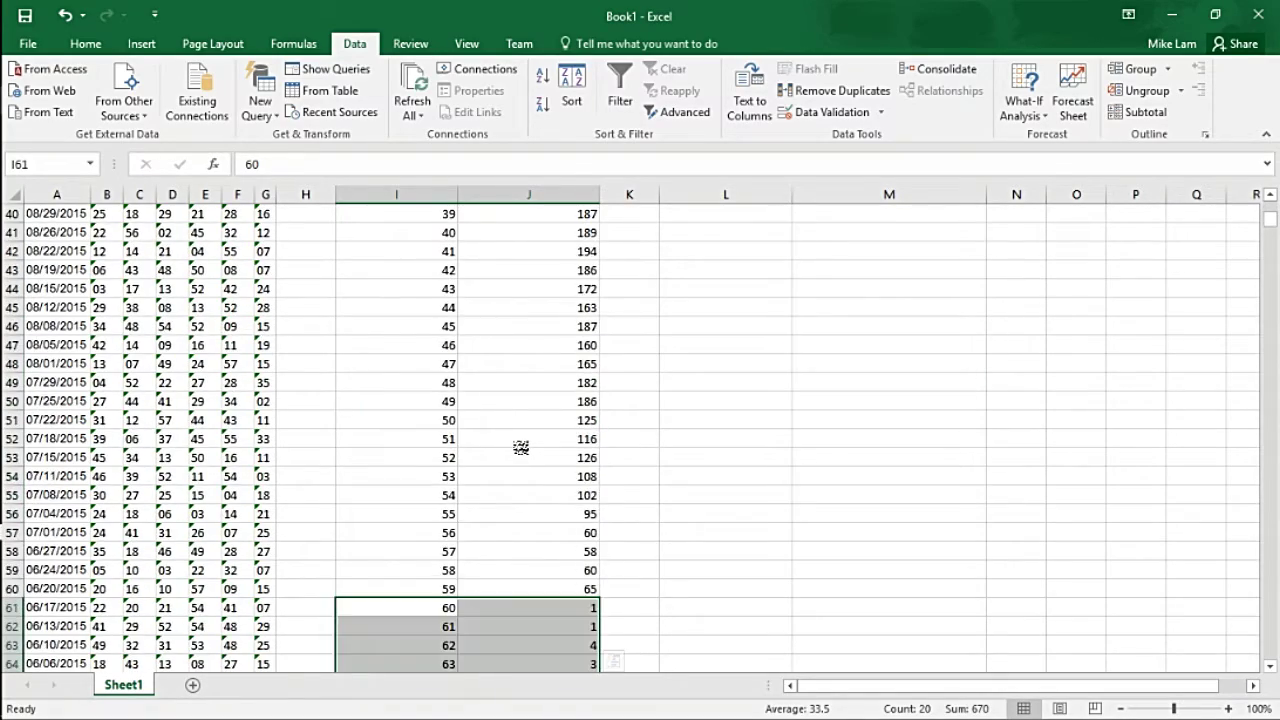
scroll(520, 448, down, 3)
scroll(523, 448, up, 16)
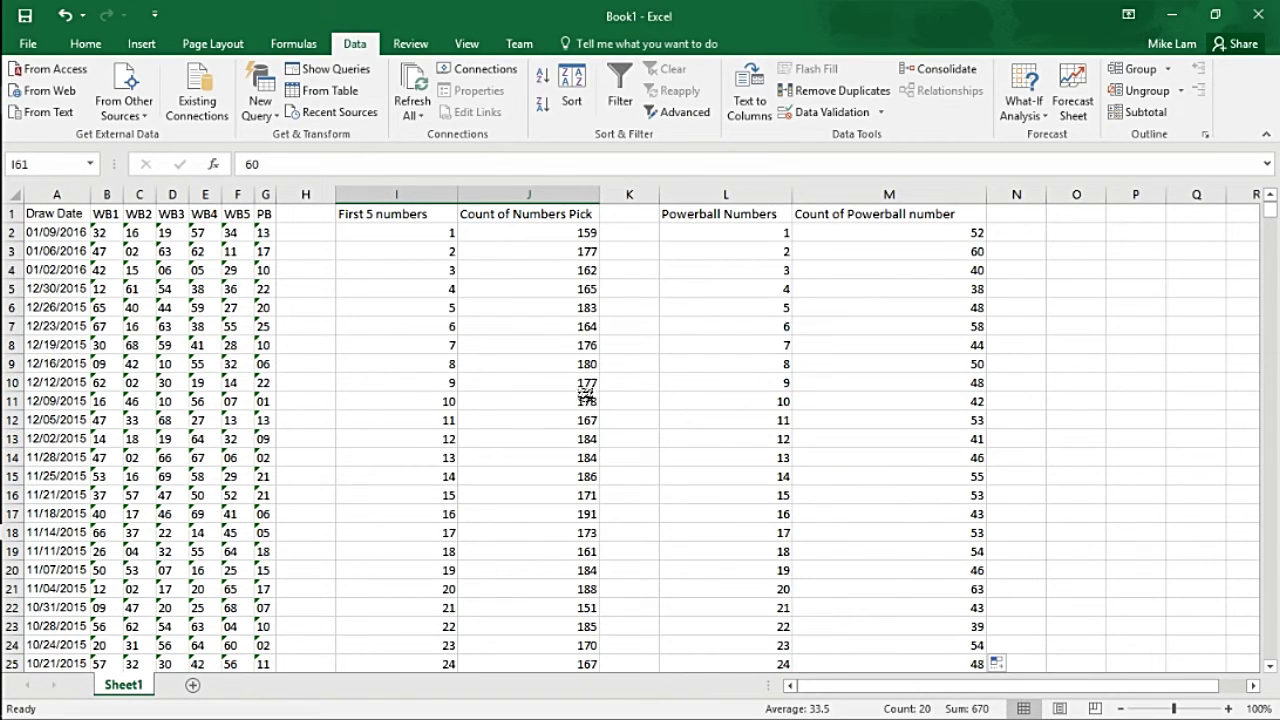
Step: Examine the white-ball count for number 26 and the Powerball counts near the start of column M
scroll(572, 438, down, 4)
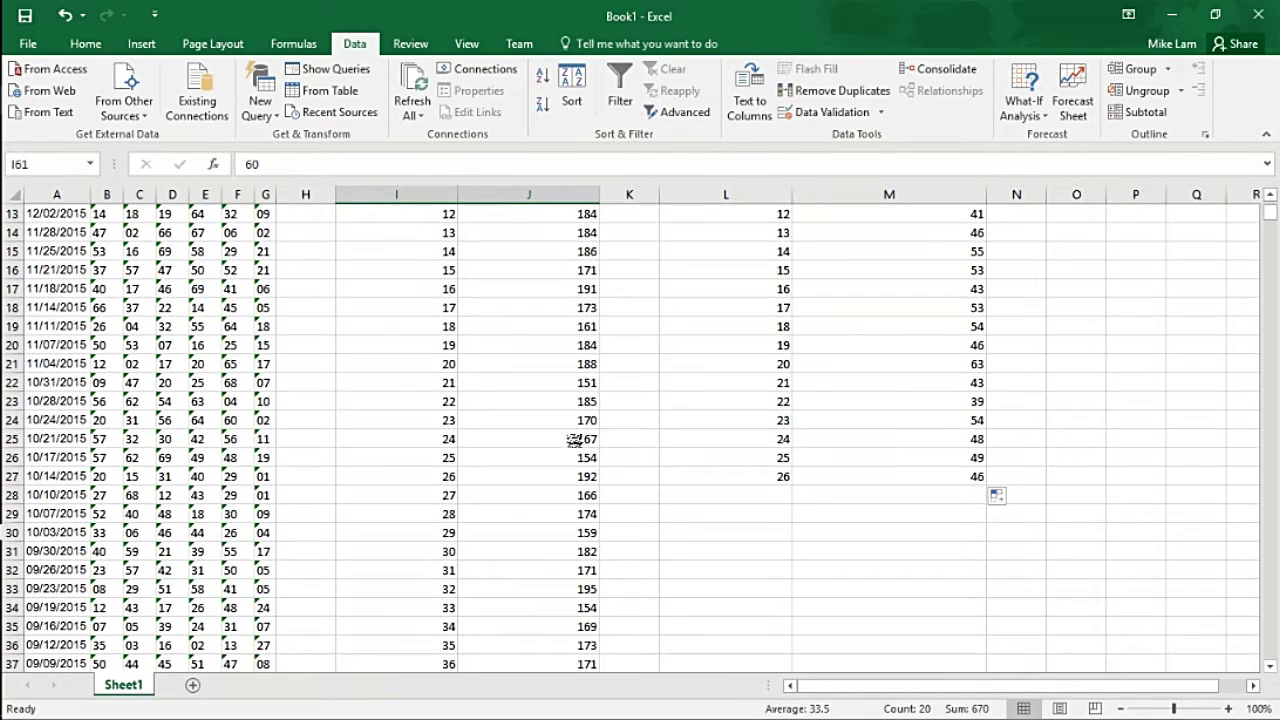
click(590, 478)
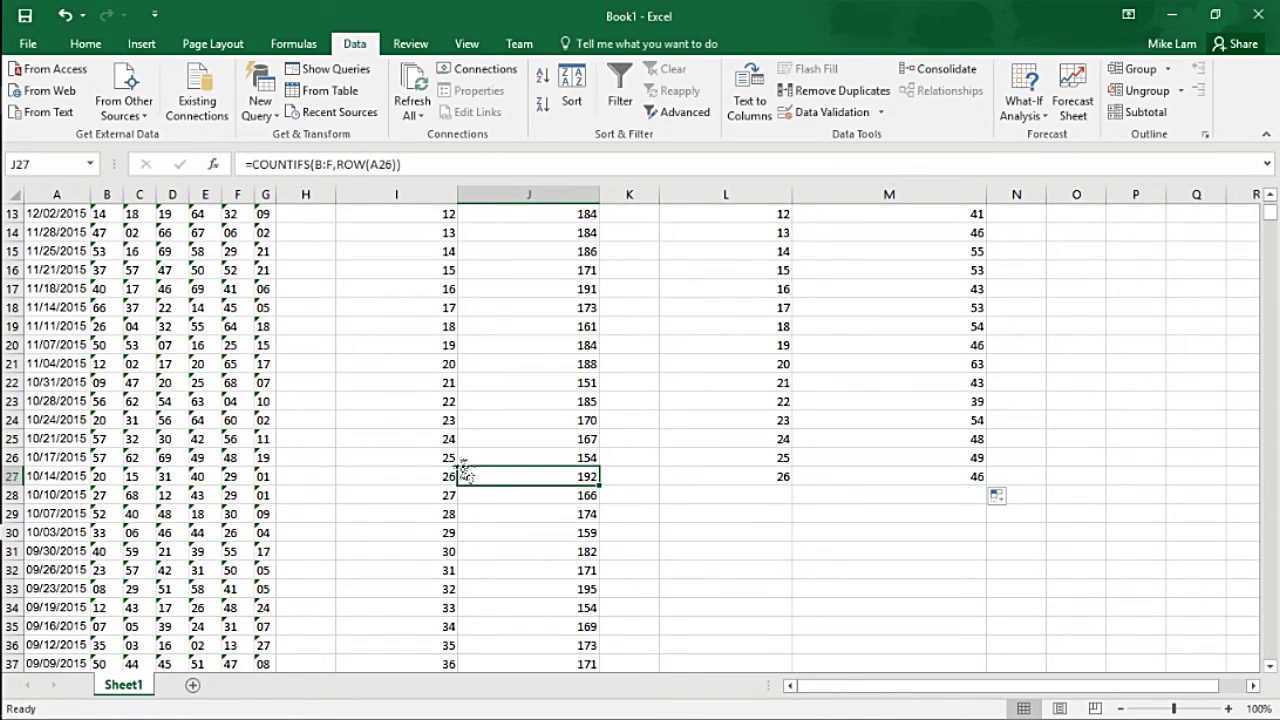
drag(423, 476, 590, 478)
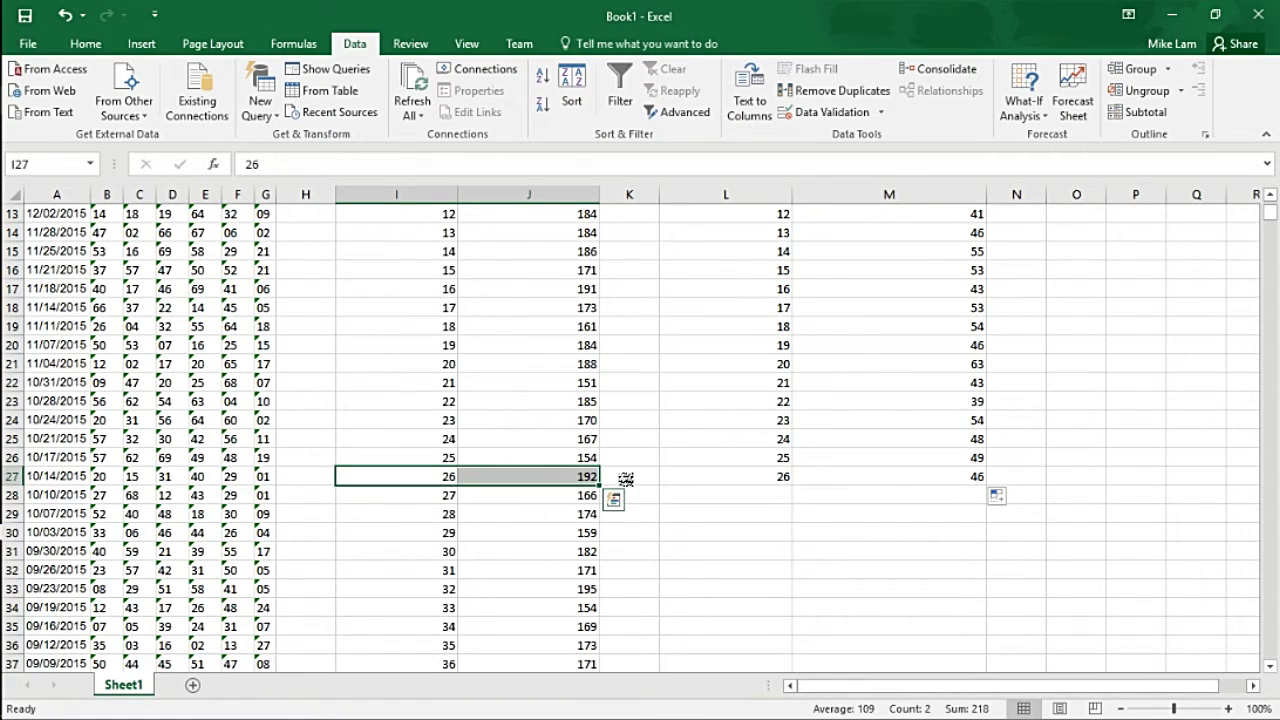
scroll(621, 477, up, 2)
scroll(621, 477, up, 2)
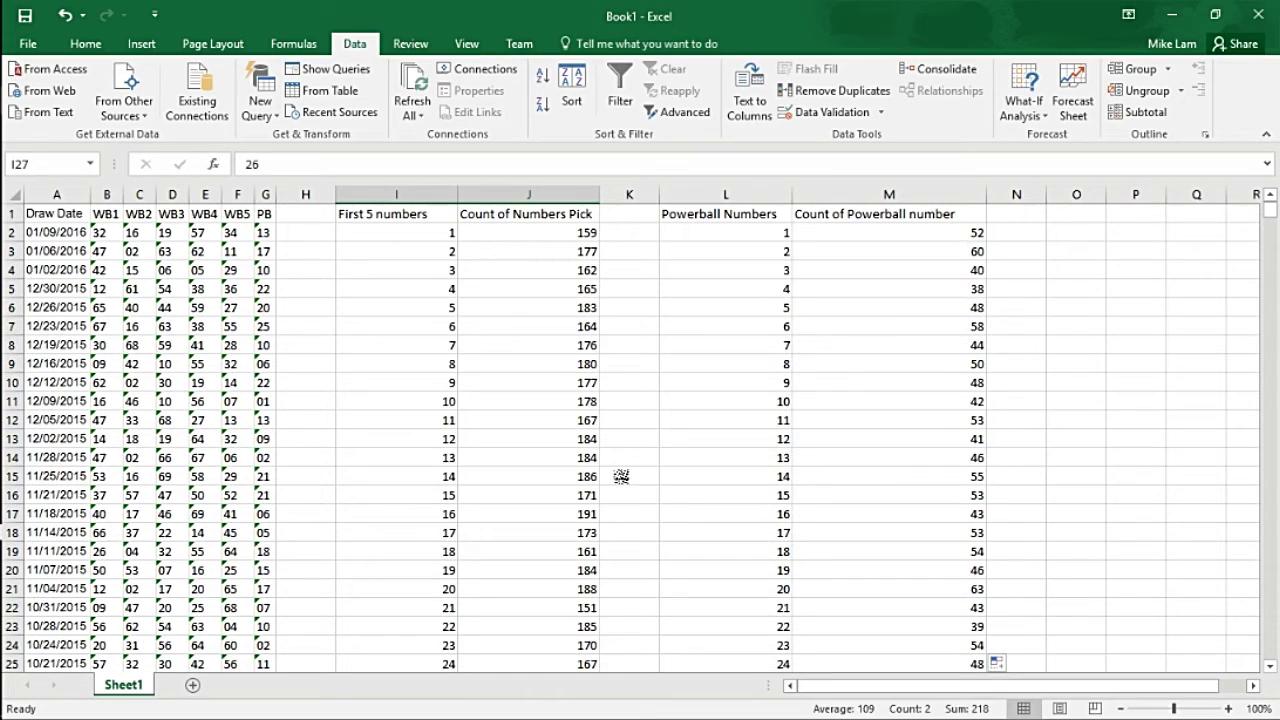
click(971, 324)
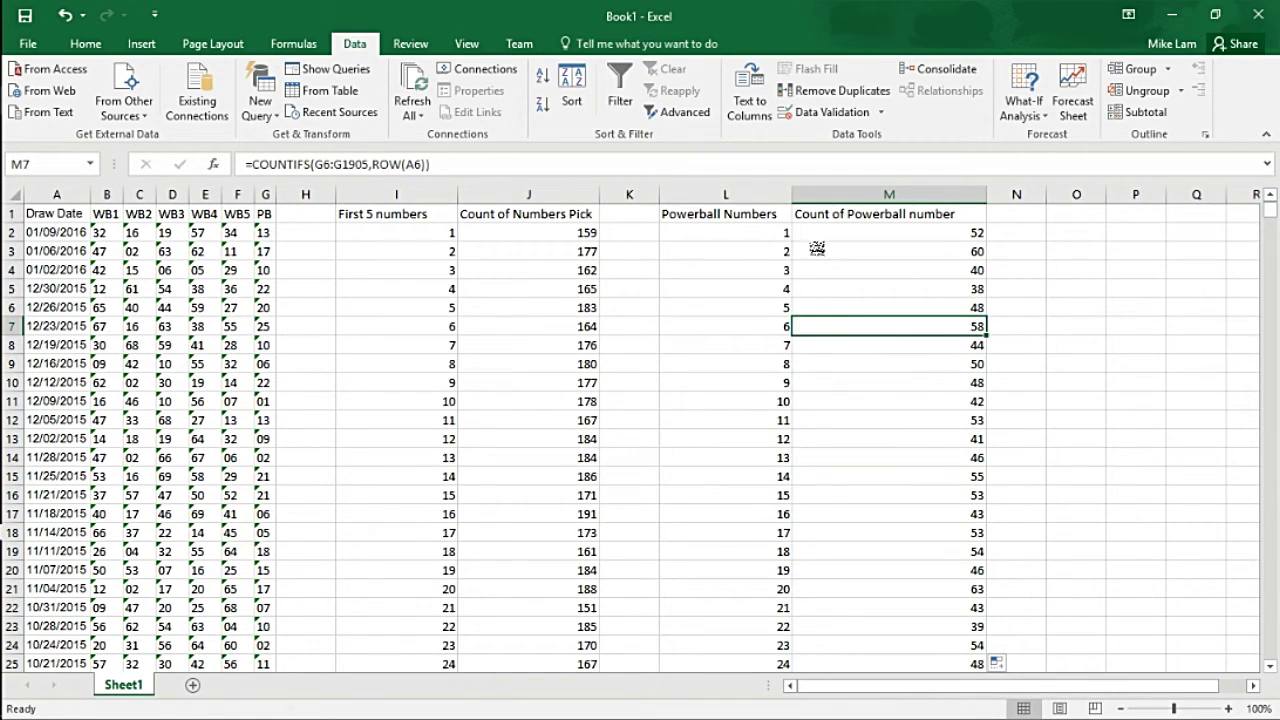
click(735, 253)
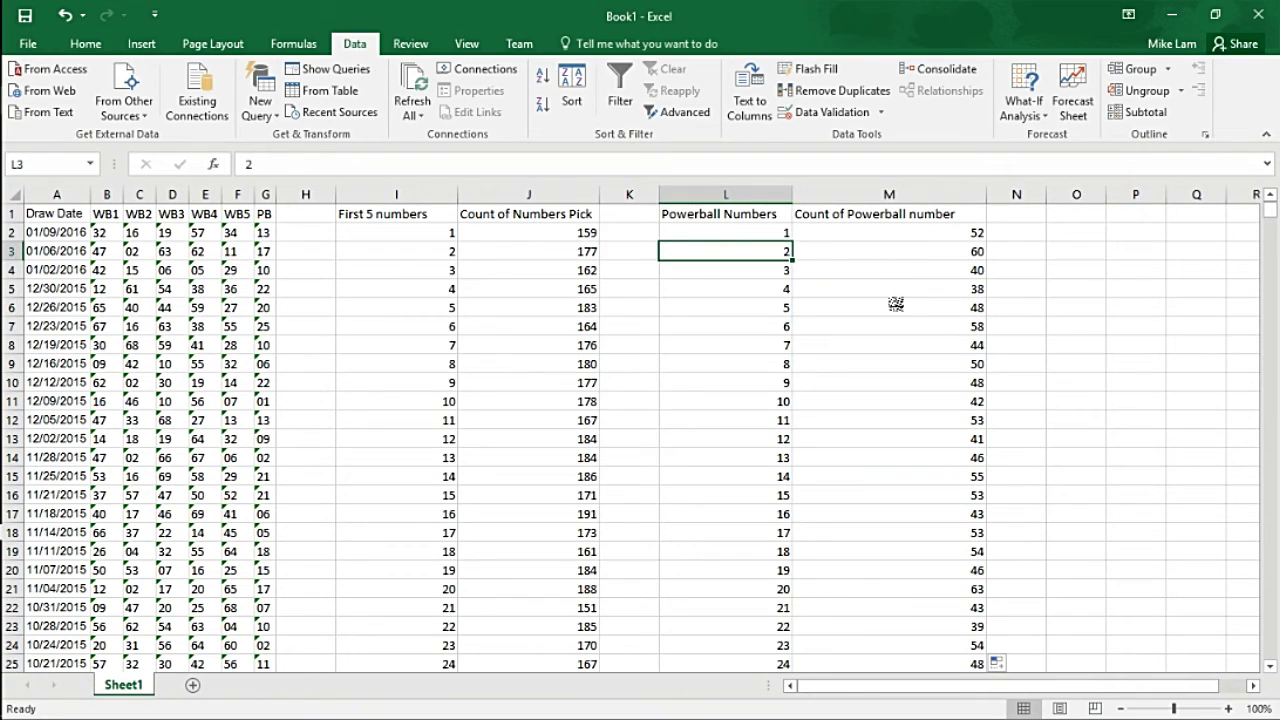
Step: Widen the empty column K and insert a new column before it
drag(658, 194, 726, 194)
click(654, 194)
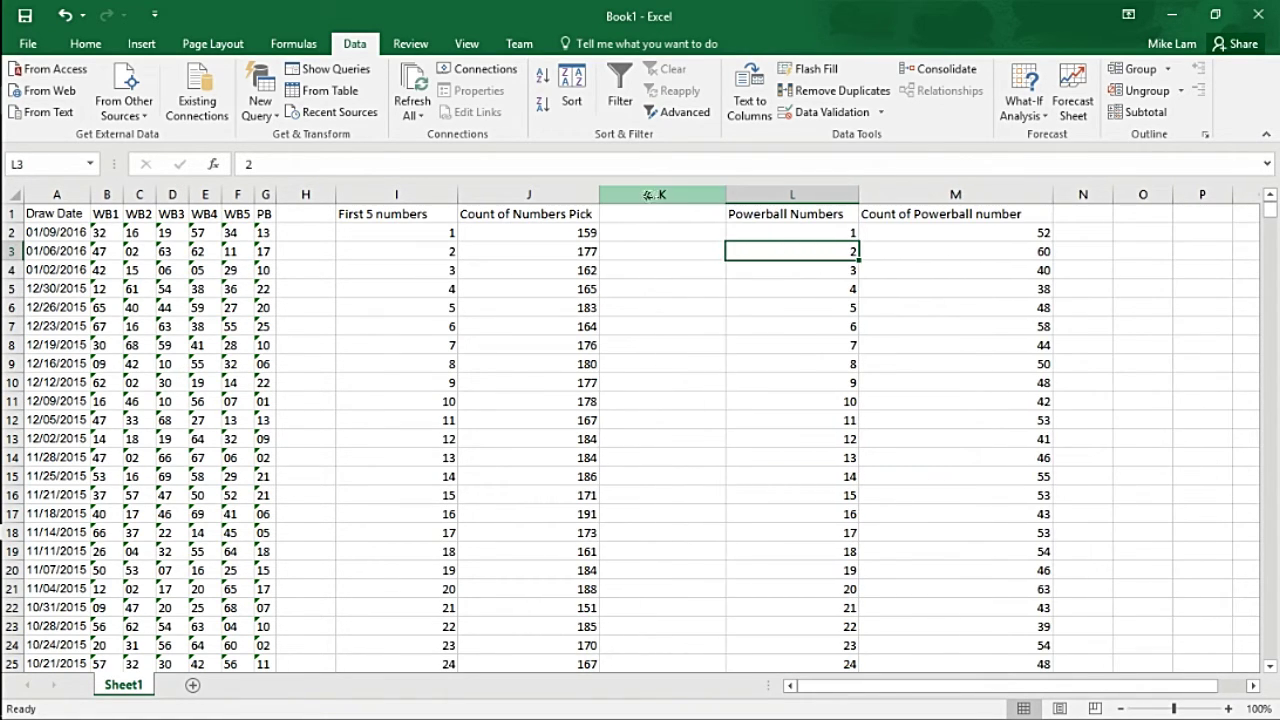
right_click(652, 196)
click(696, 328)
Step: Enter the header "percentage" in cell K1
click(662, 212)
text(percent)
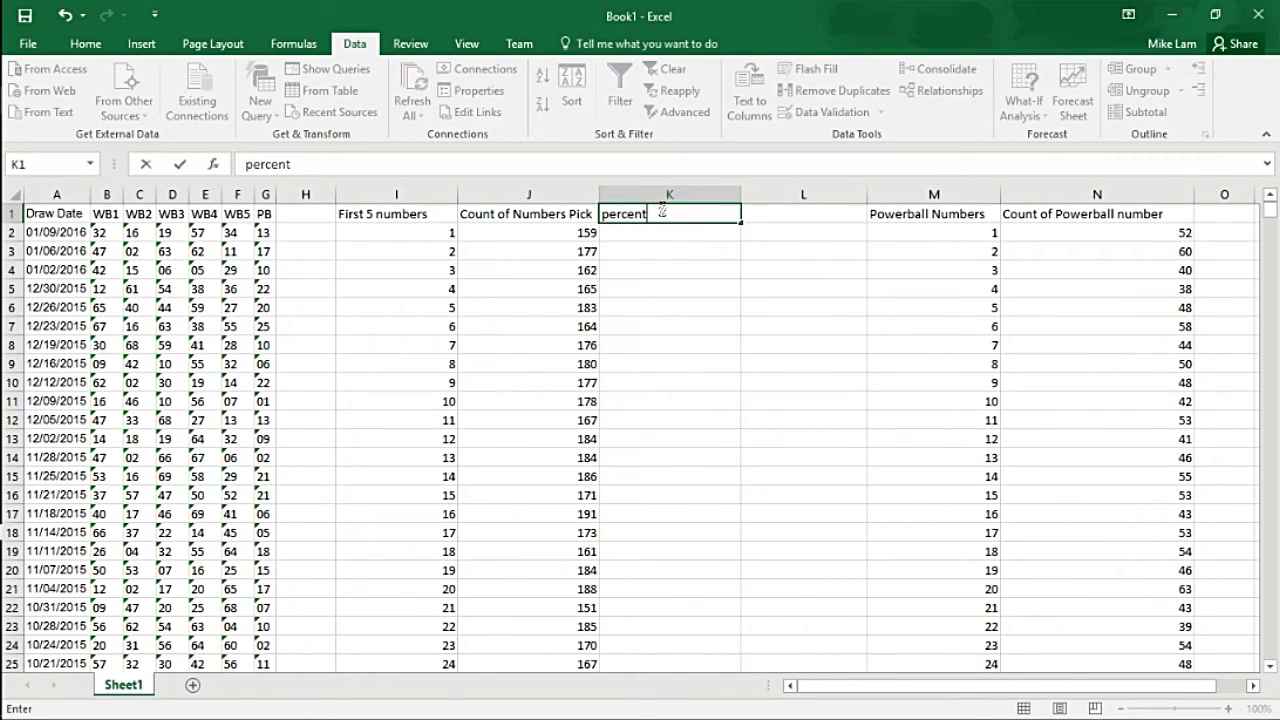
text(age)
key(Return)
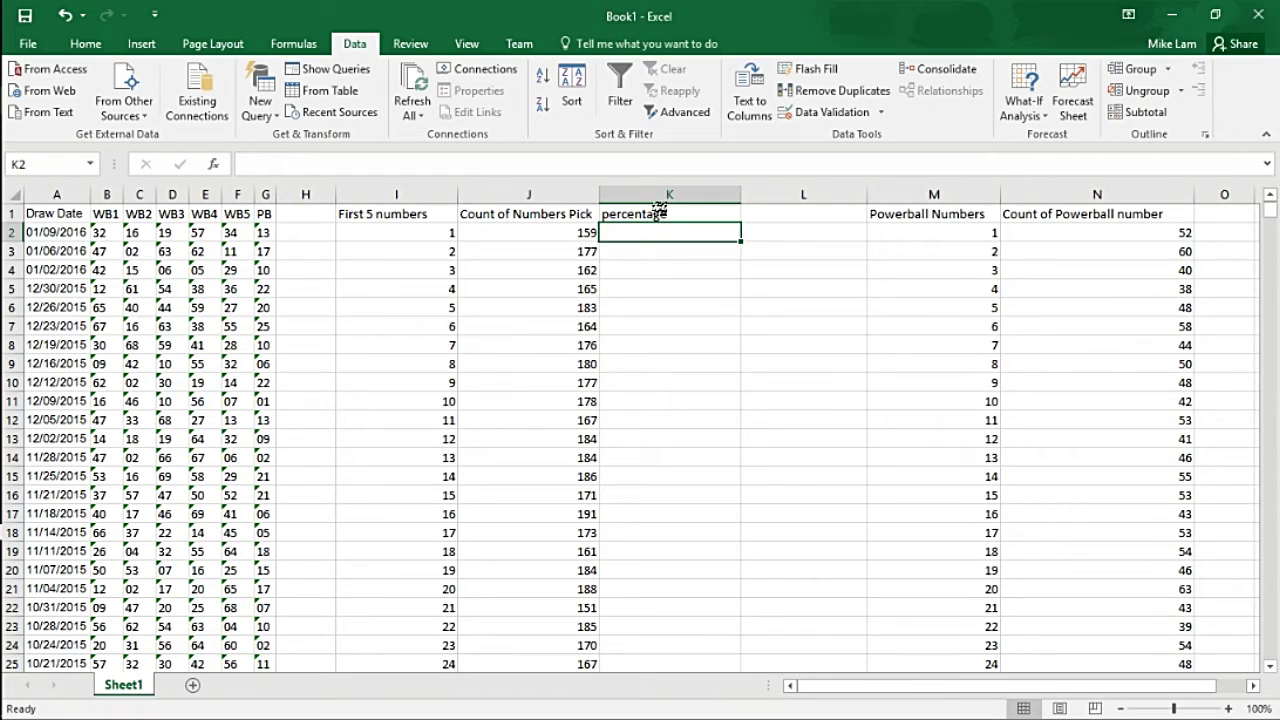
Step: Enter the formula =j2/1899 in K2 to calculate the percentage for white-ball number 1
text(k)
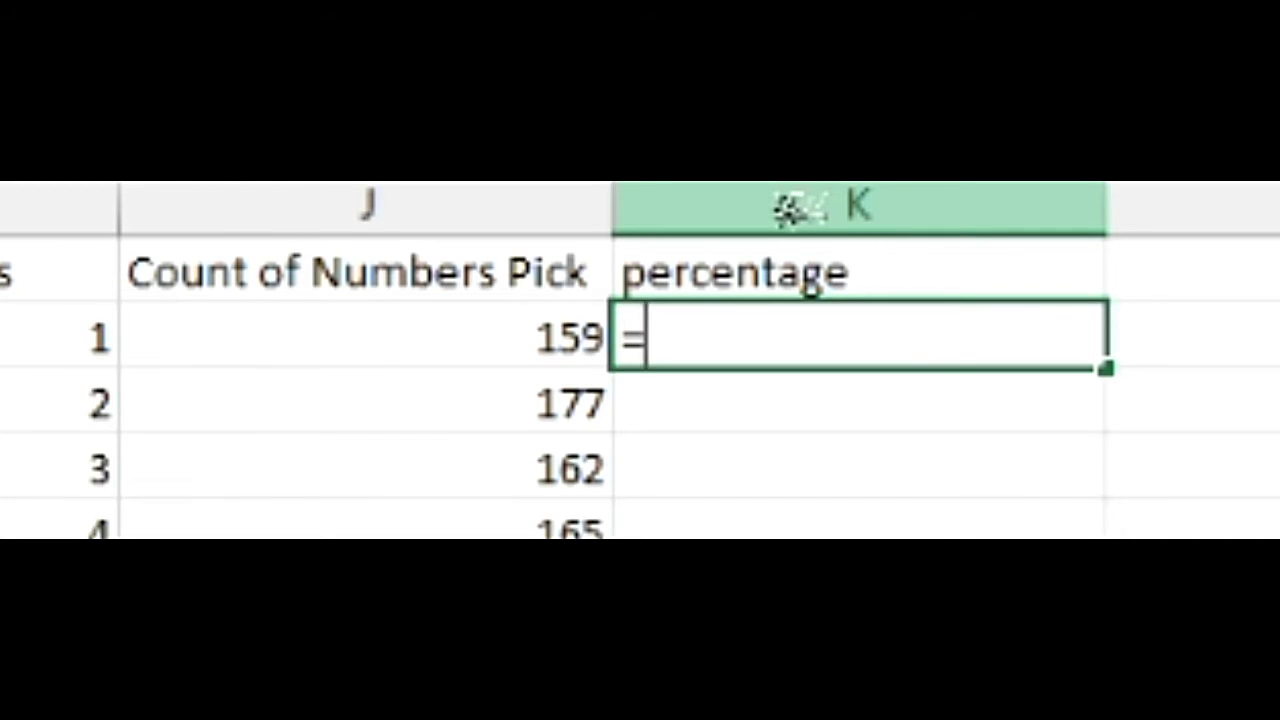
text(j/)
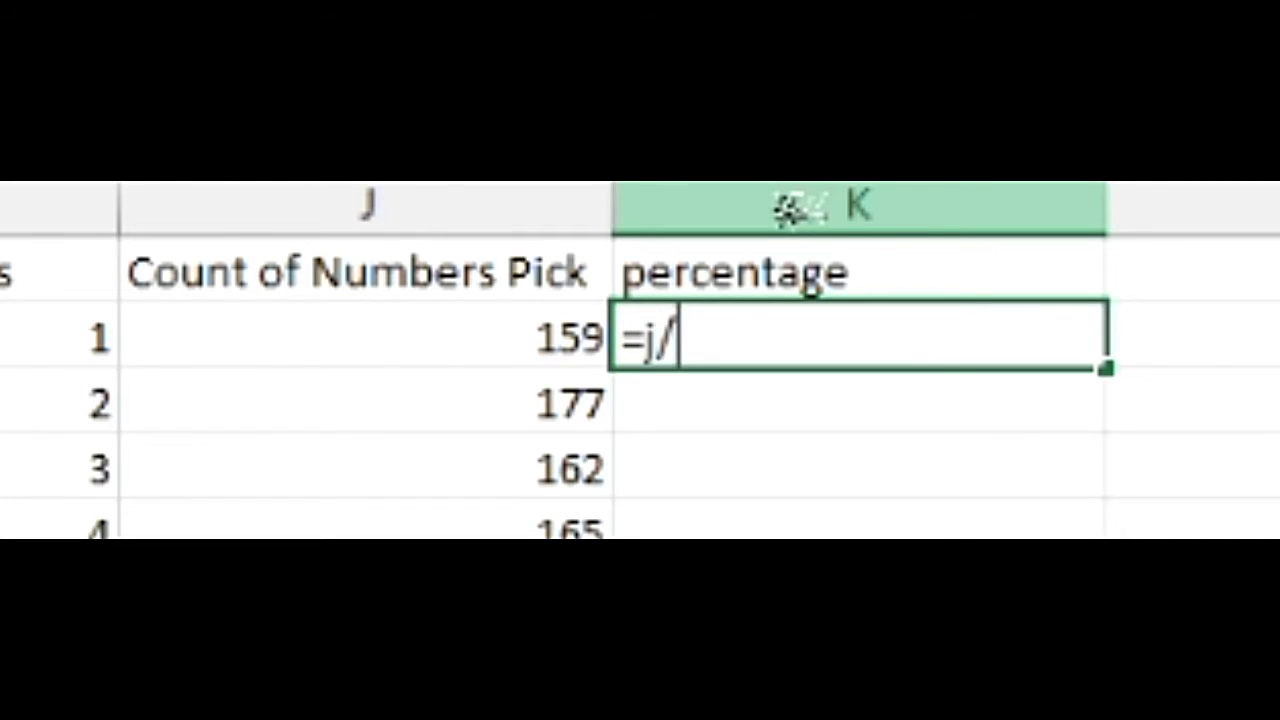
key(BackSpace)
text(2/)
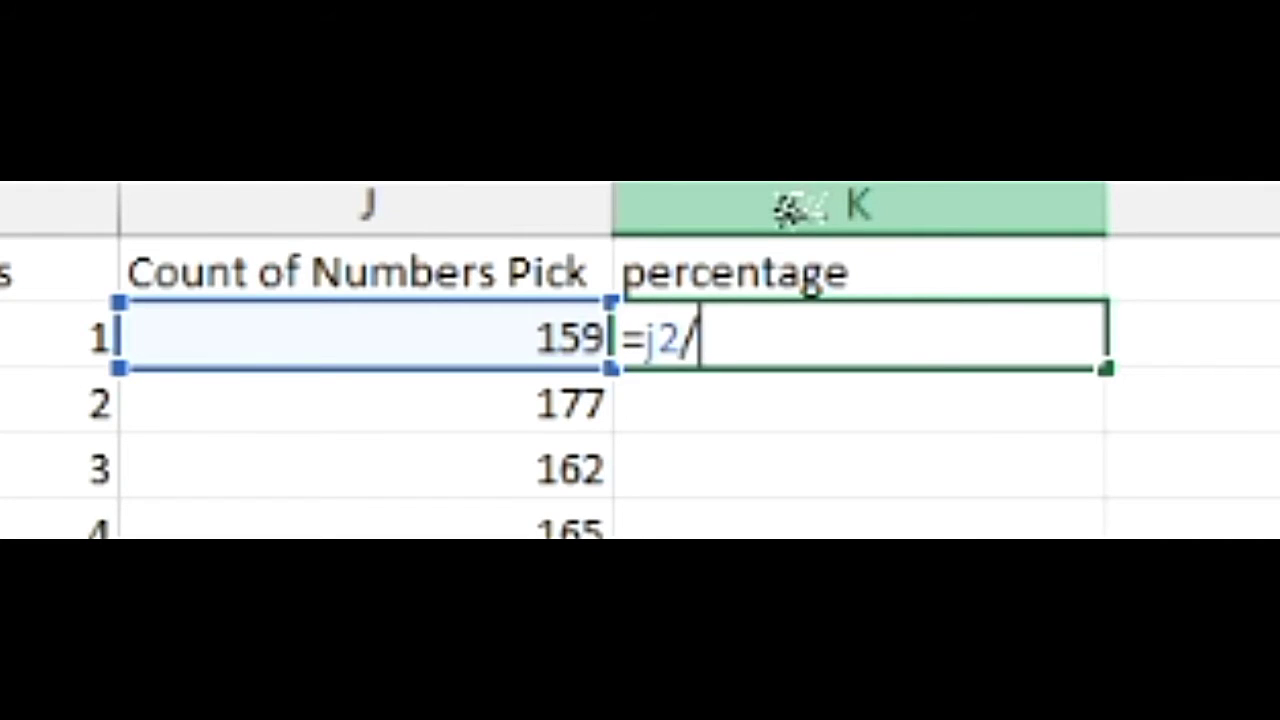
text(18)
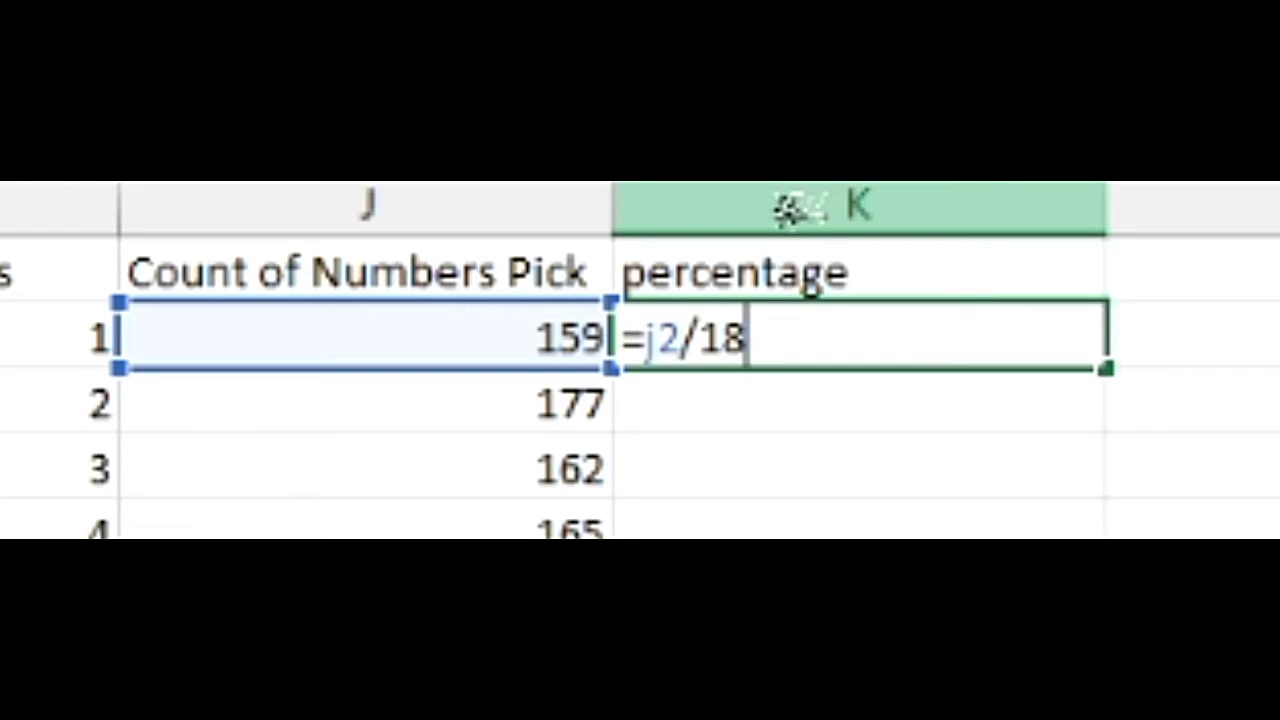
text(99)
key(Return)
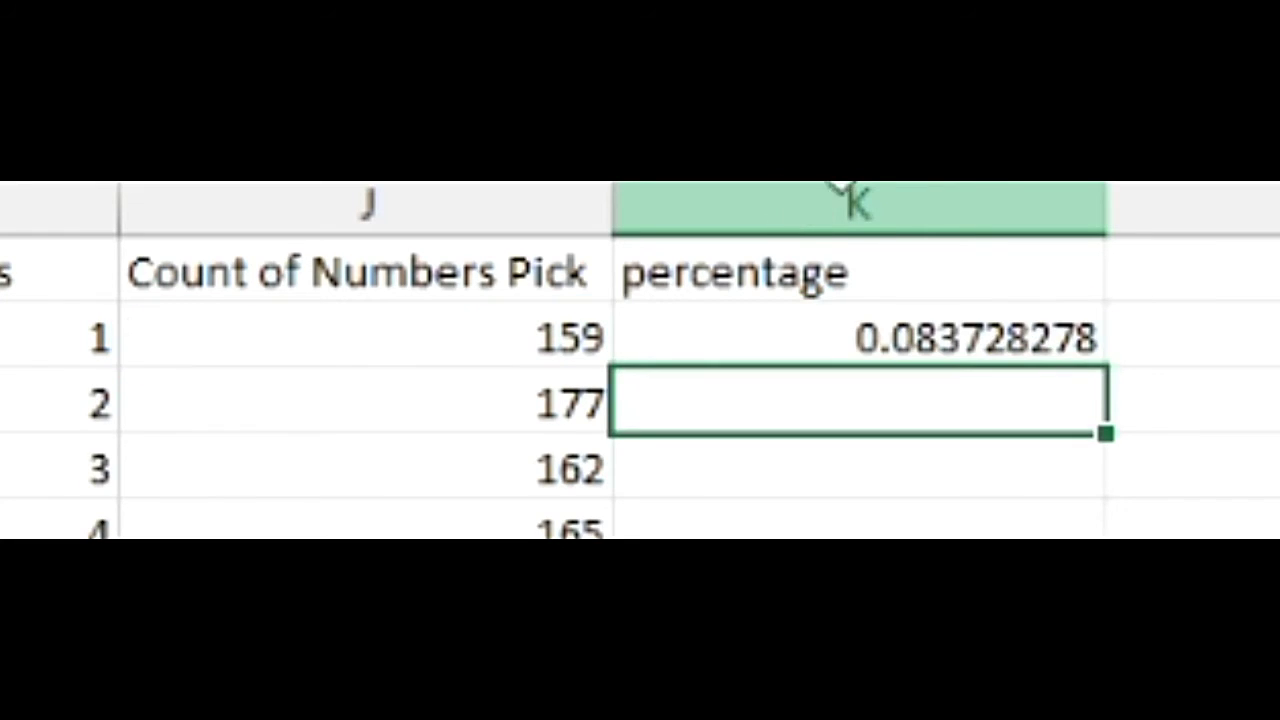
Step: Copy the K2 percentage formula down column K to K70, covering white-ball numbers 1 to 69
click(1045, 342)
drag(1106, 433, 1110, 656)
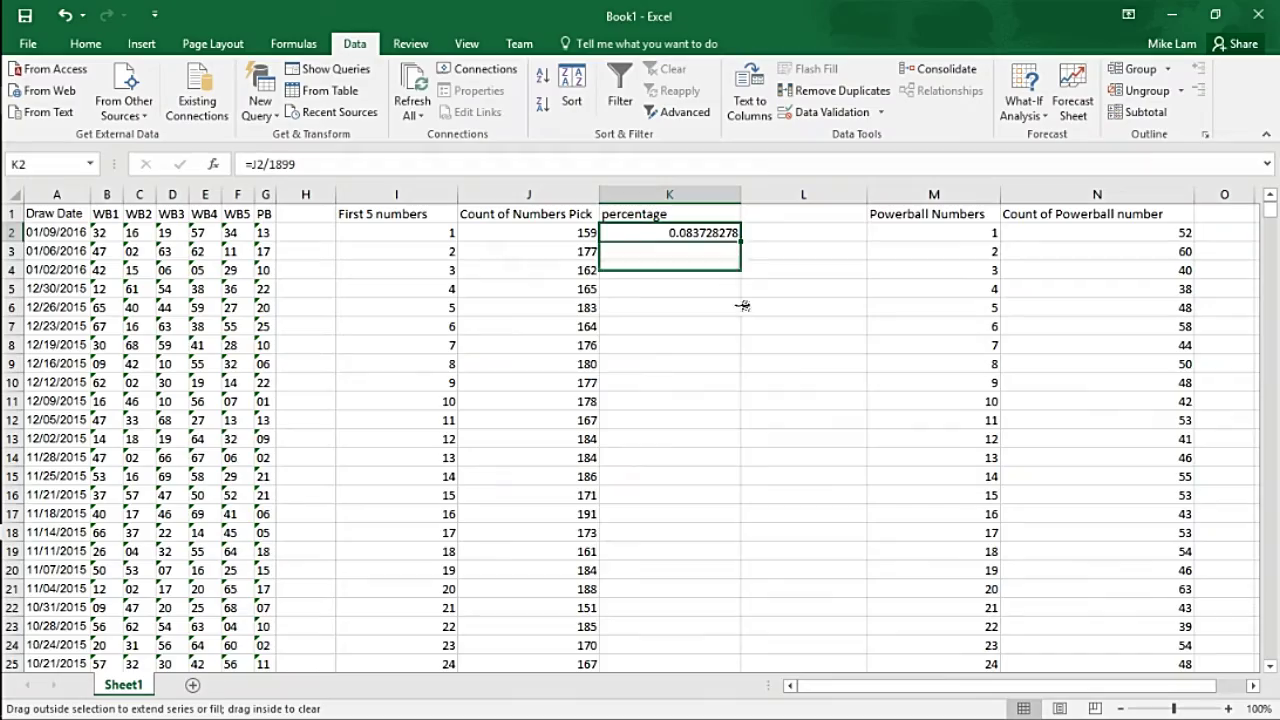
drag(743, 305, 727, 715)
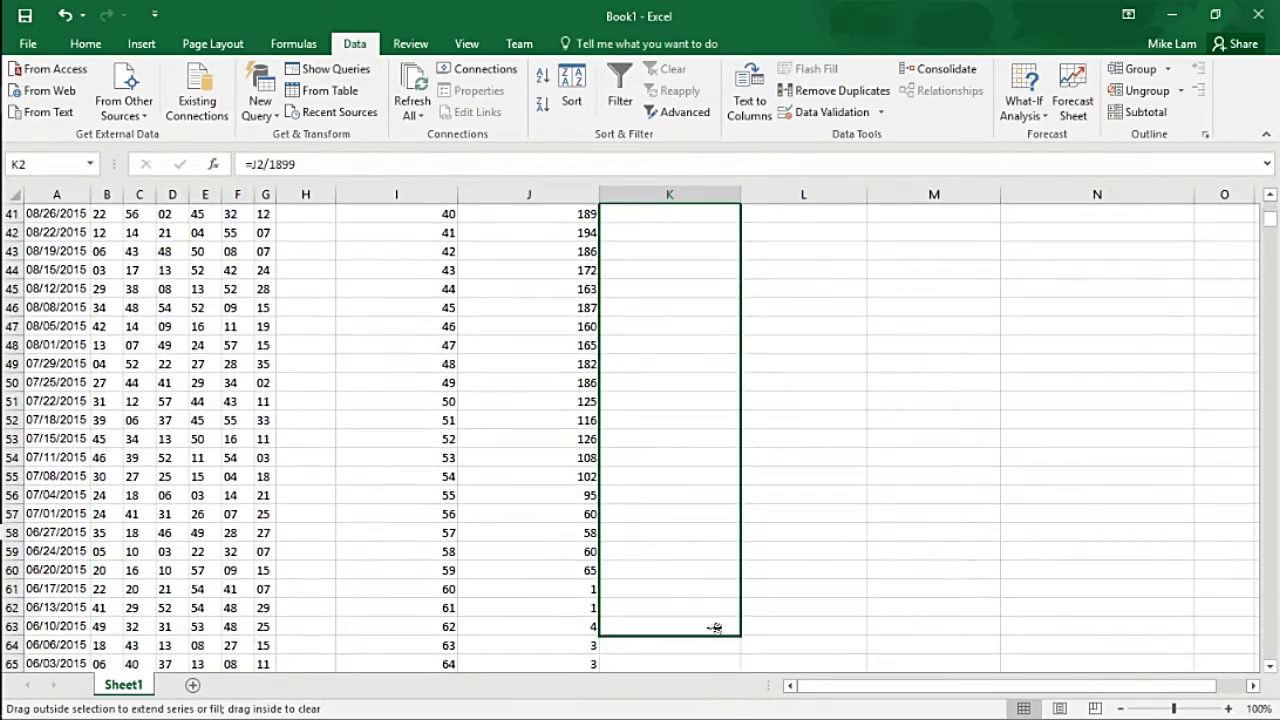
drag(715, 627, 694, 598)
scroll(686, 594, up, 16)
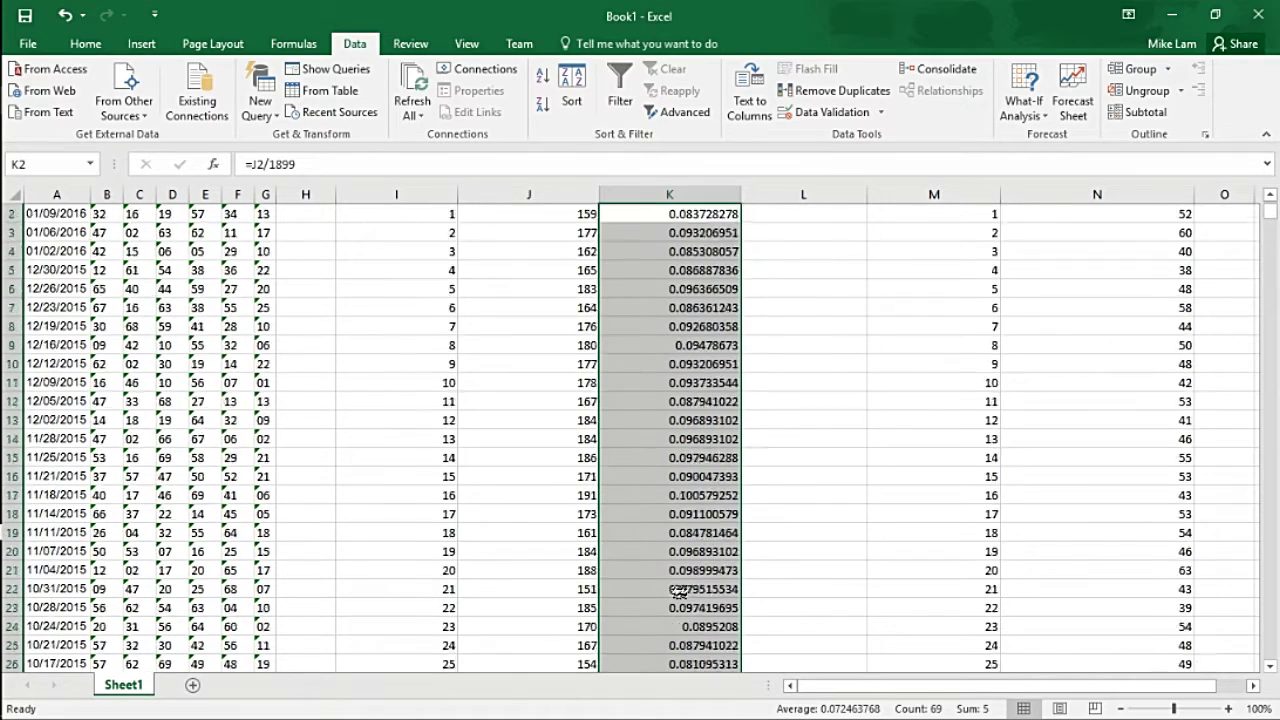
scroll(679, 592, up, 1)
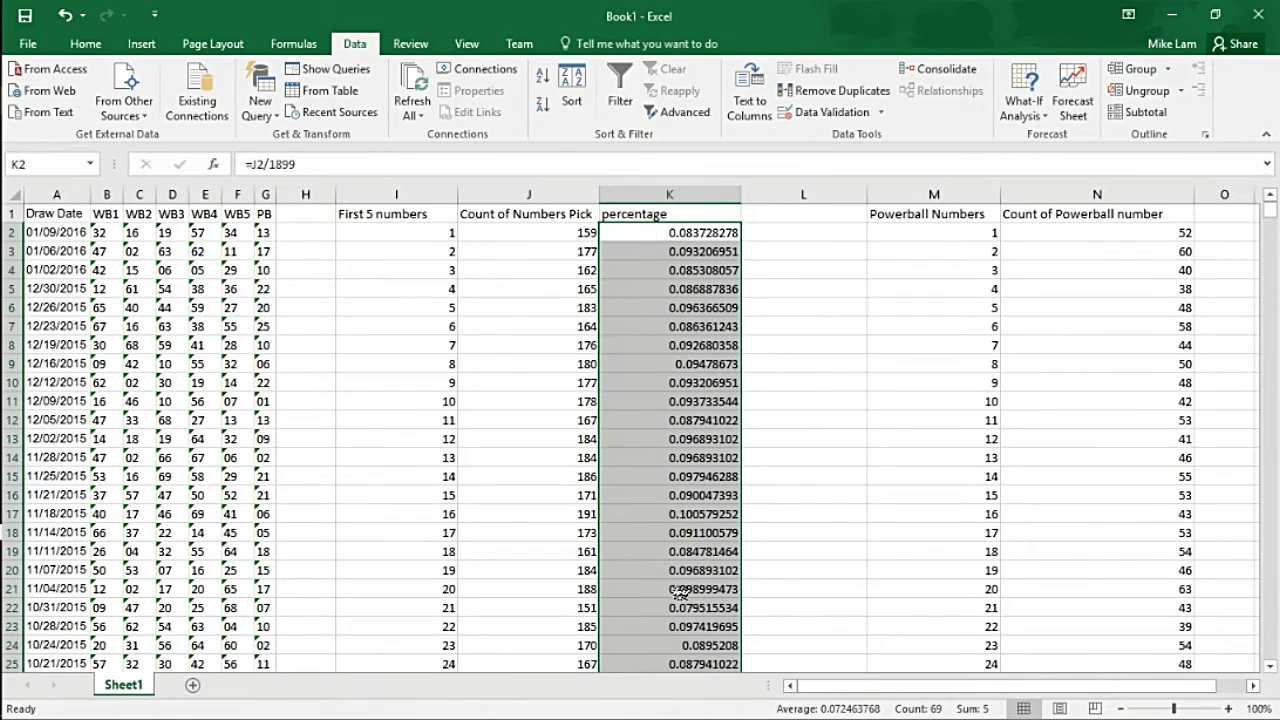
Step: Format column K as Percentage with 2 decimal places
click(701, 195)
right_click(701, 197)
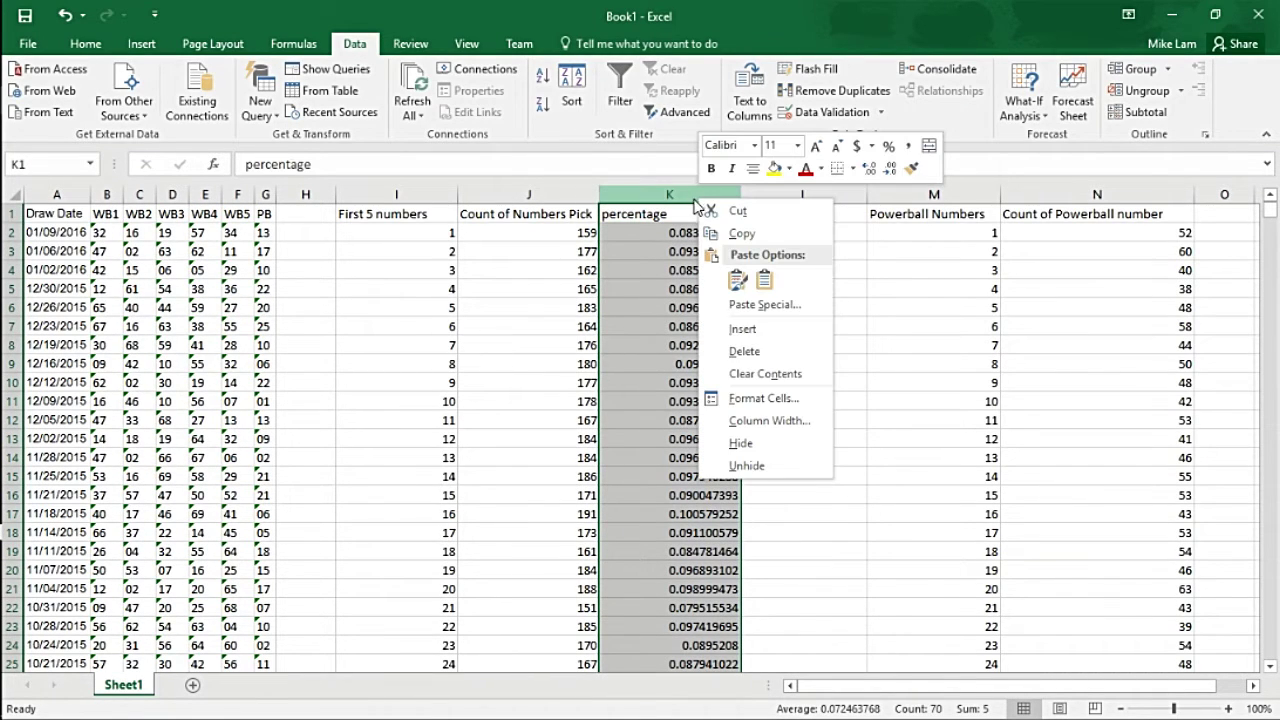
click(755, 398)
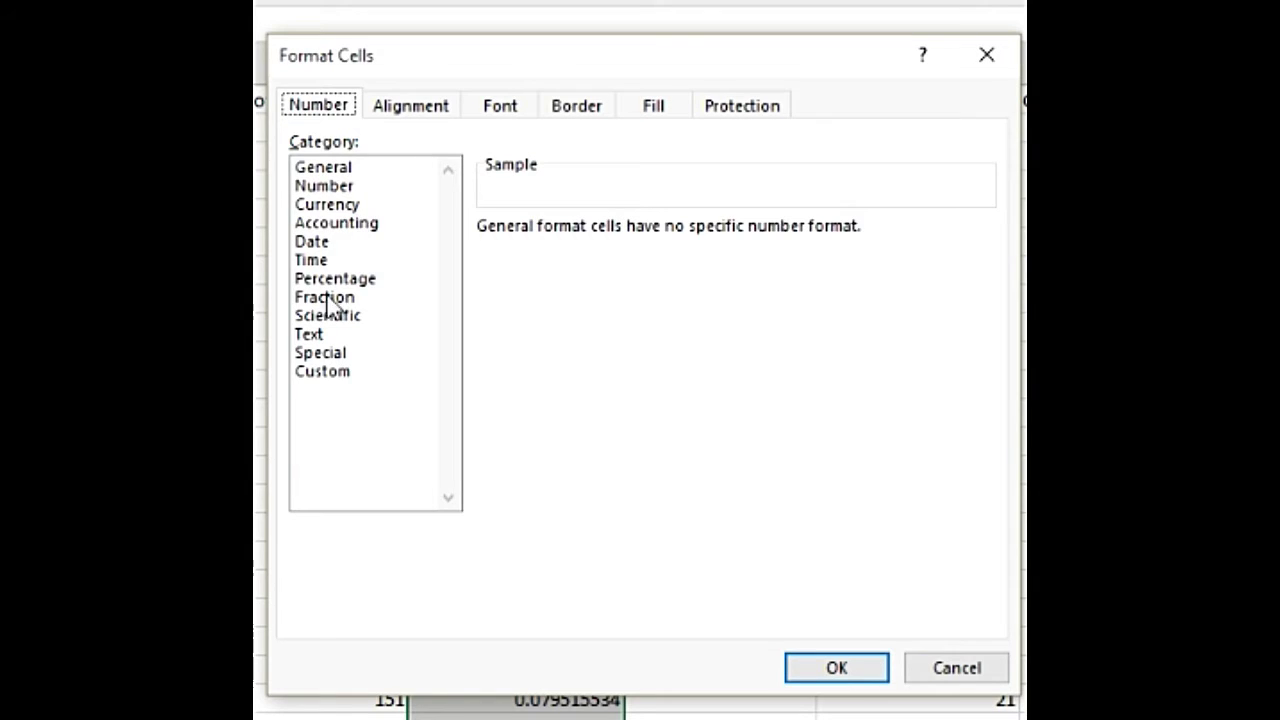
click(553, 330)
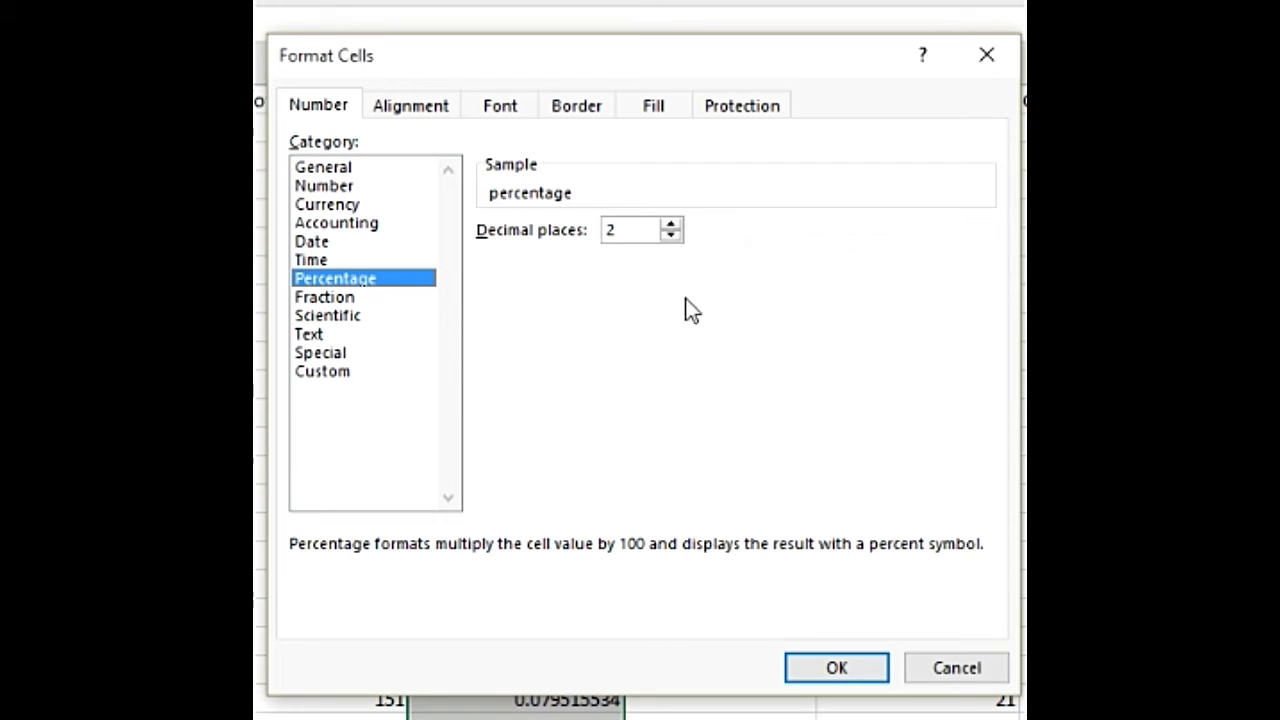
click(837, 667)
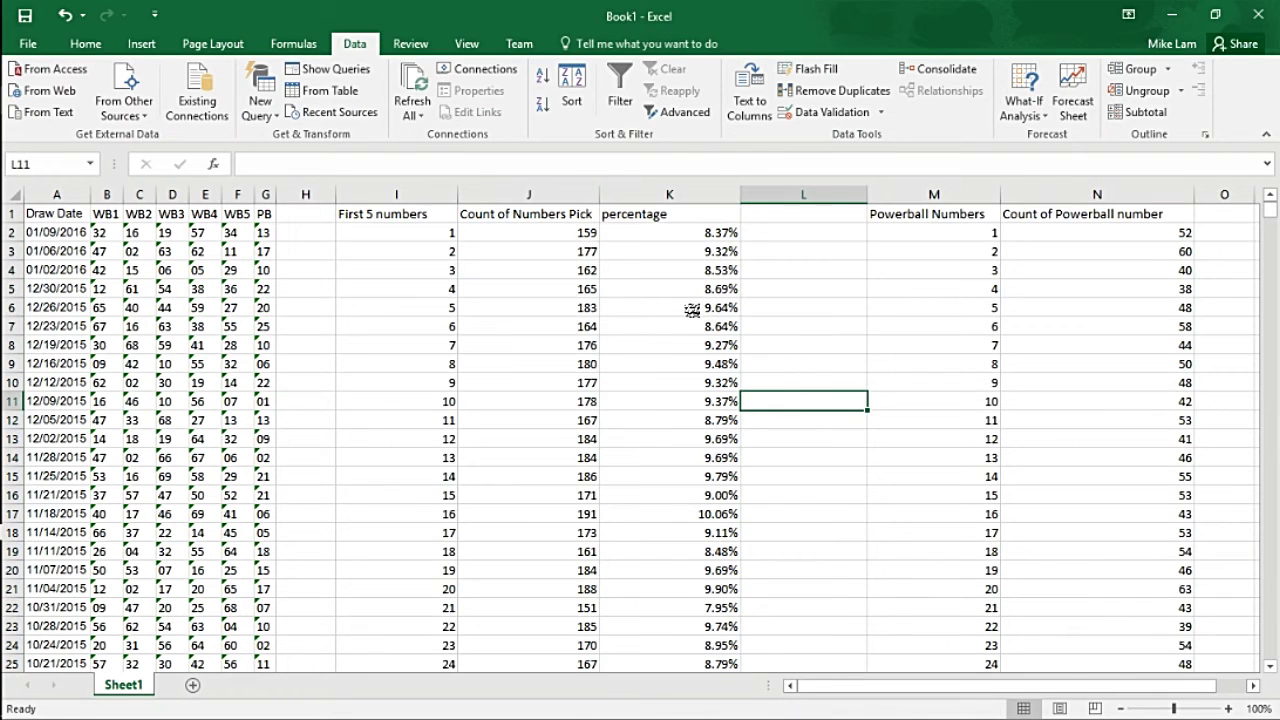
Step: Review the white-ball percentages in column K, checking the formulas behind individual cells such as K2 and K17
click(714, 238)
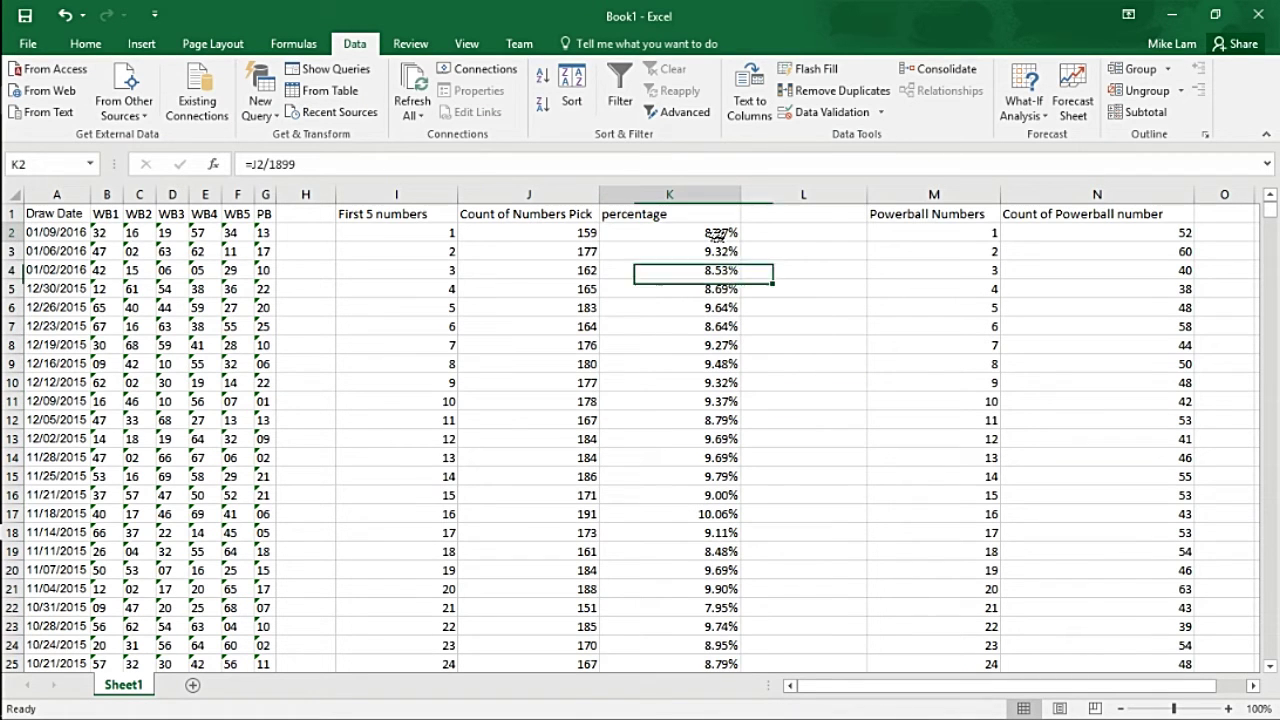
scroll(712, 335, down, 2)
scroll(712, 335, down, 1)
scroll(712, 335, up, 3)
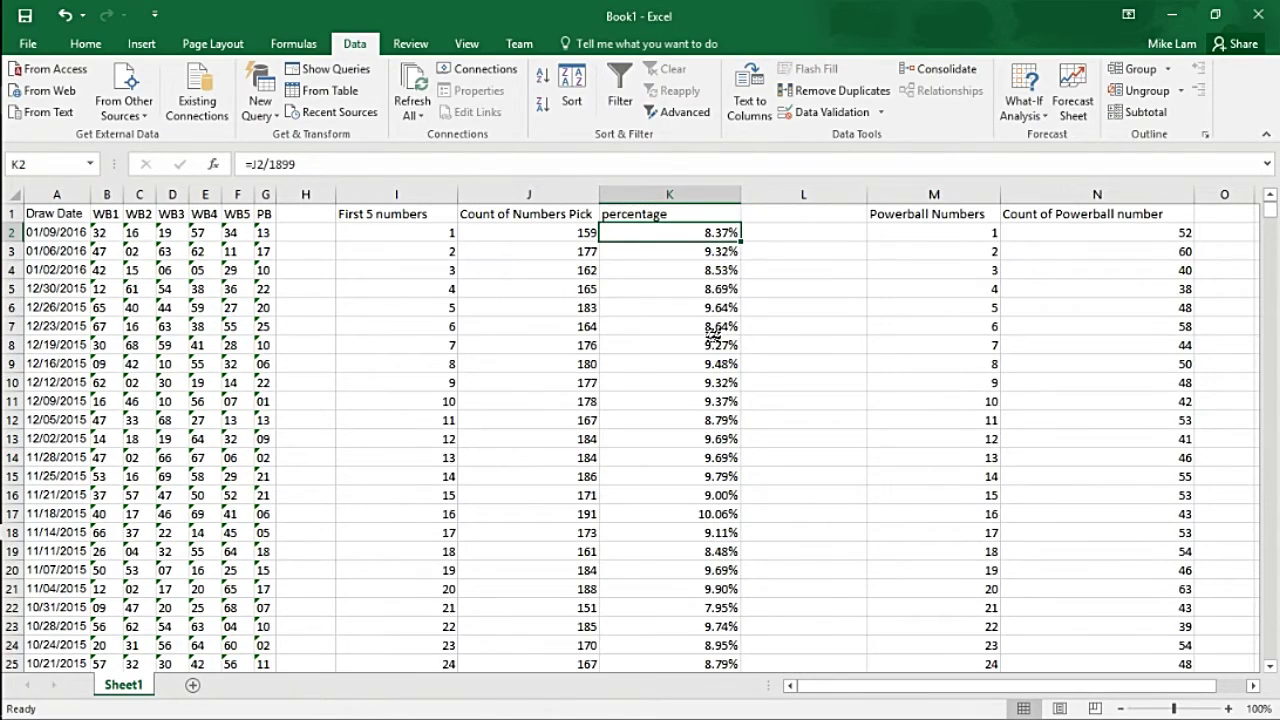
scroll(712, 335, down, 3)
click(714, 345)
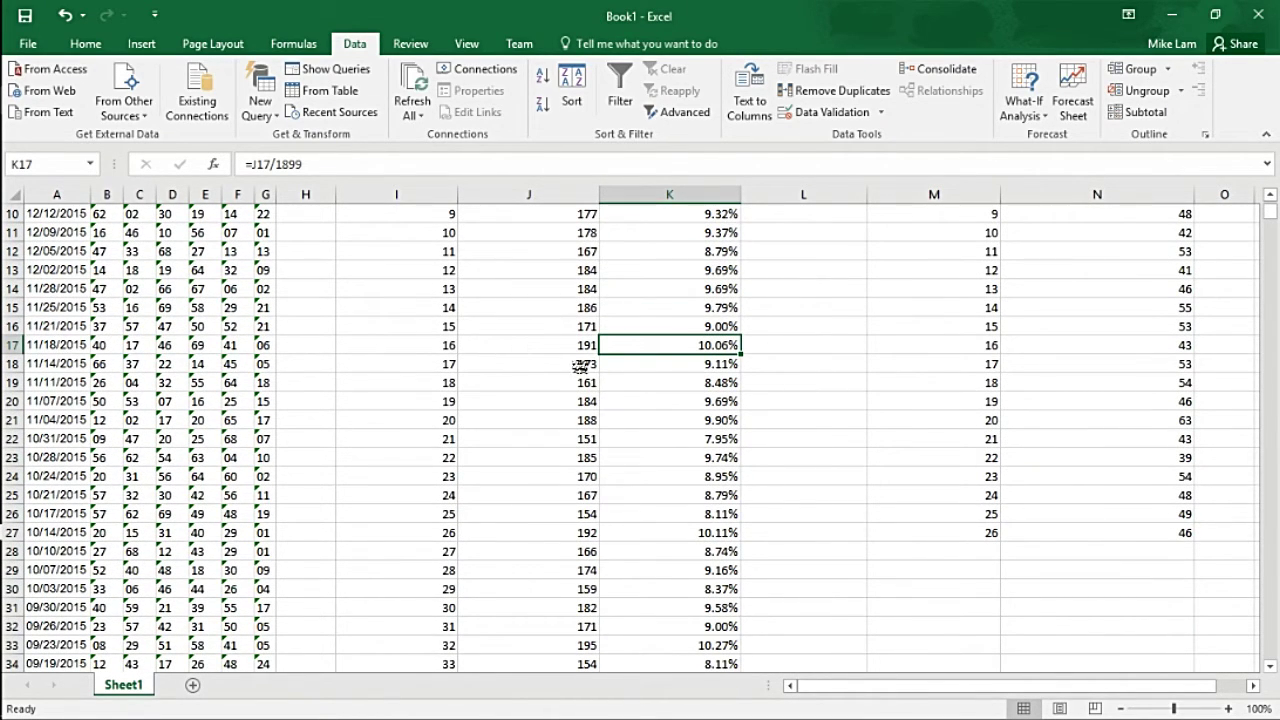
scroll(581, 366, up, 3)
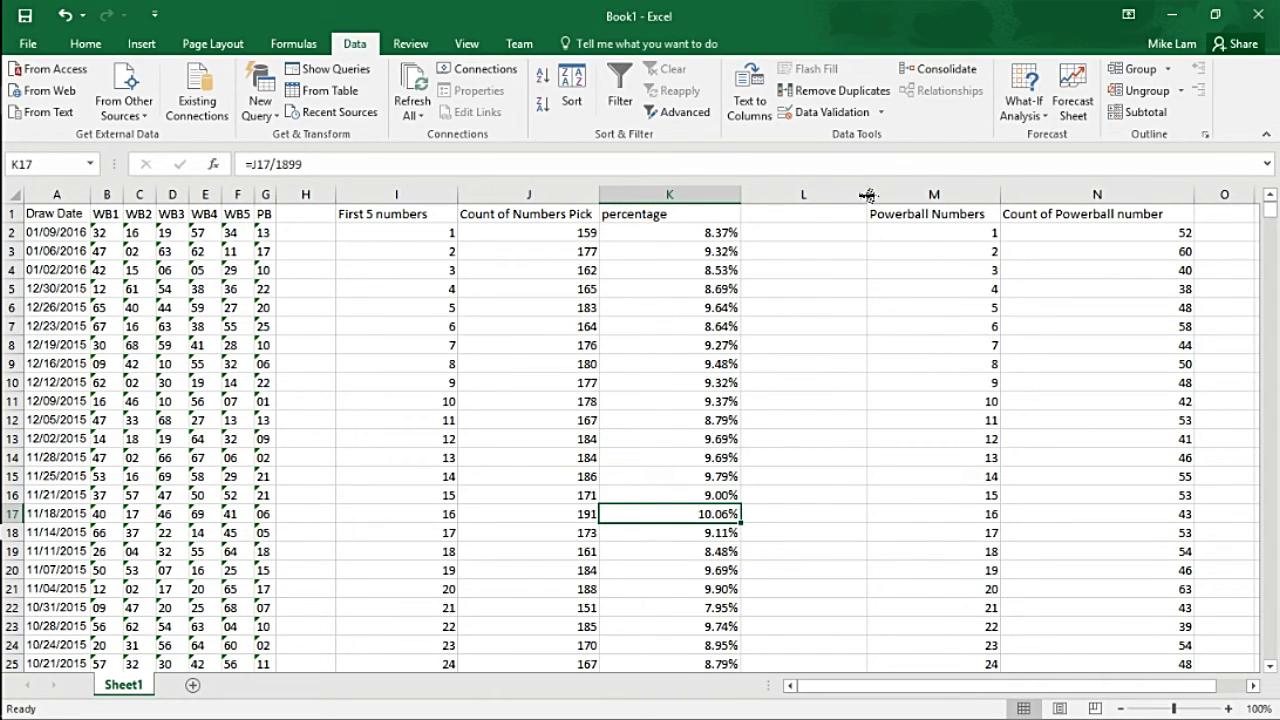
Step: Narrow the empty column L and enter the header "percentage" in cell O1 beside the Powerball counts
drag(866, 195, 791, 195)
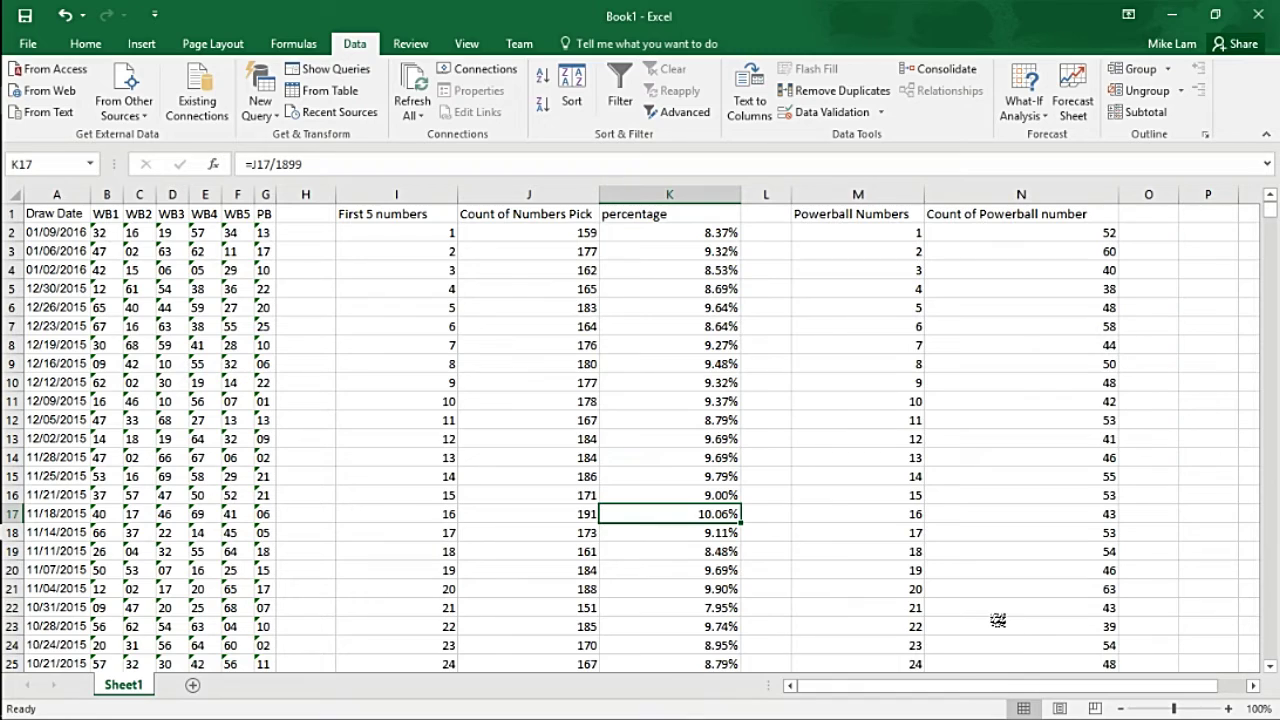
drag(997, 690, 1100, 696)
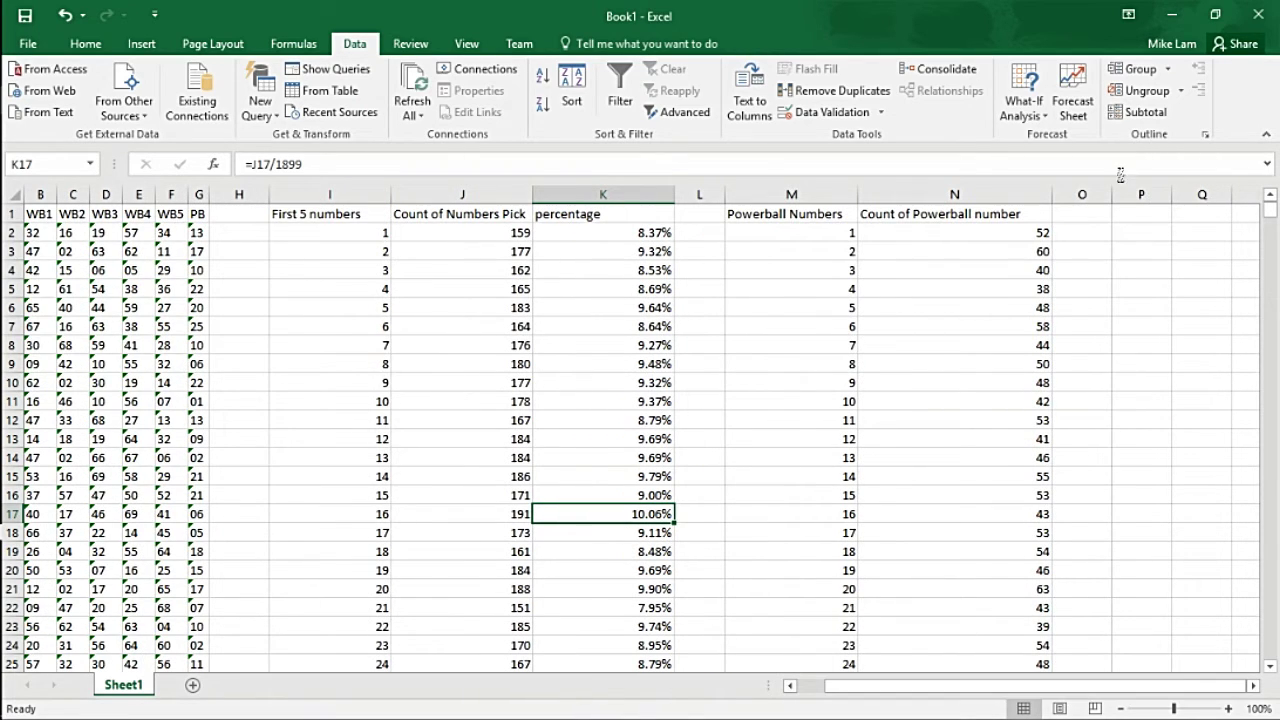
click(1090, 237)
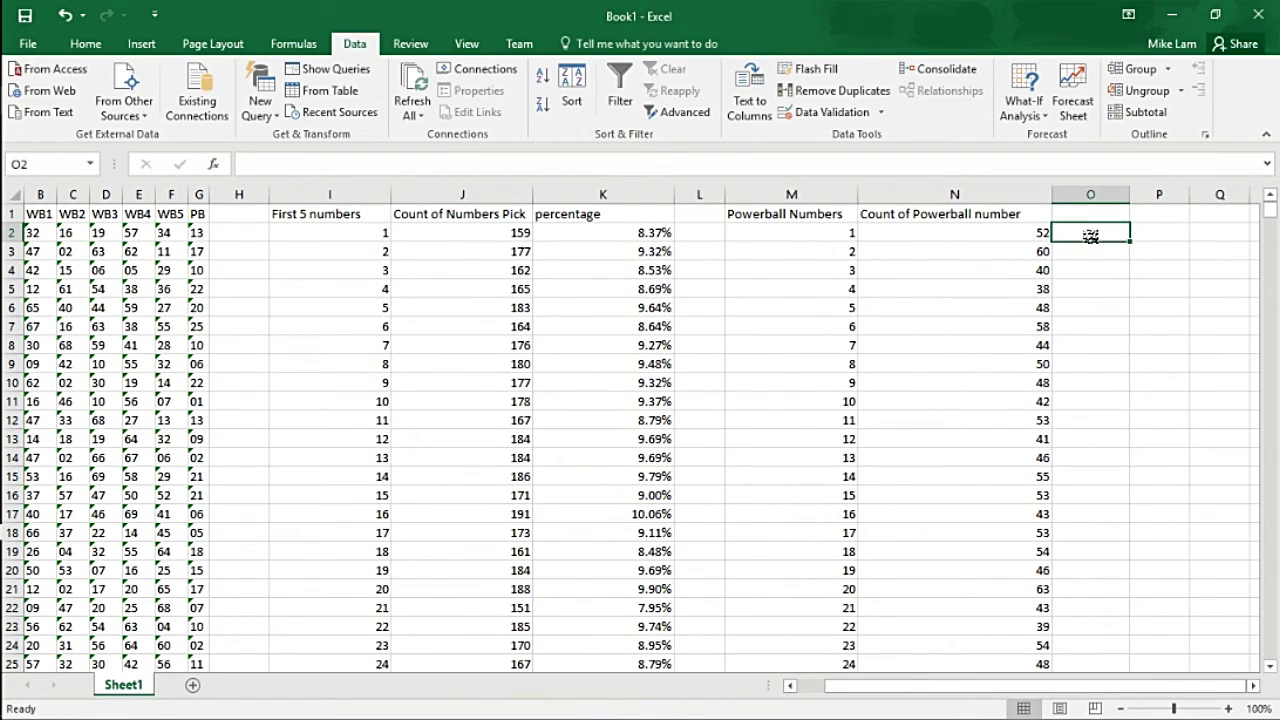
click(1097, 213)
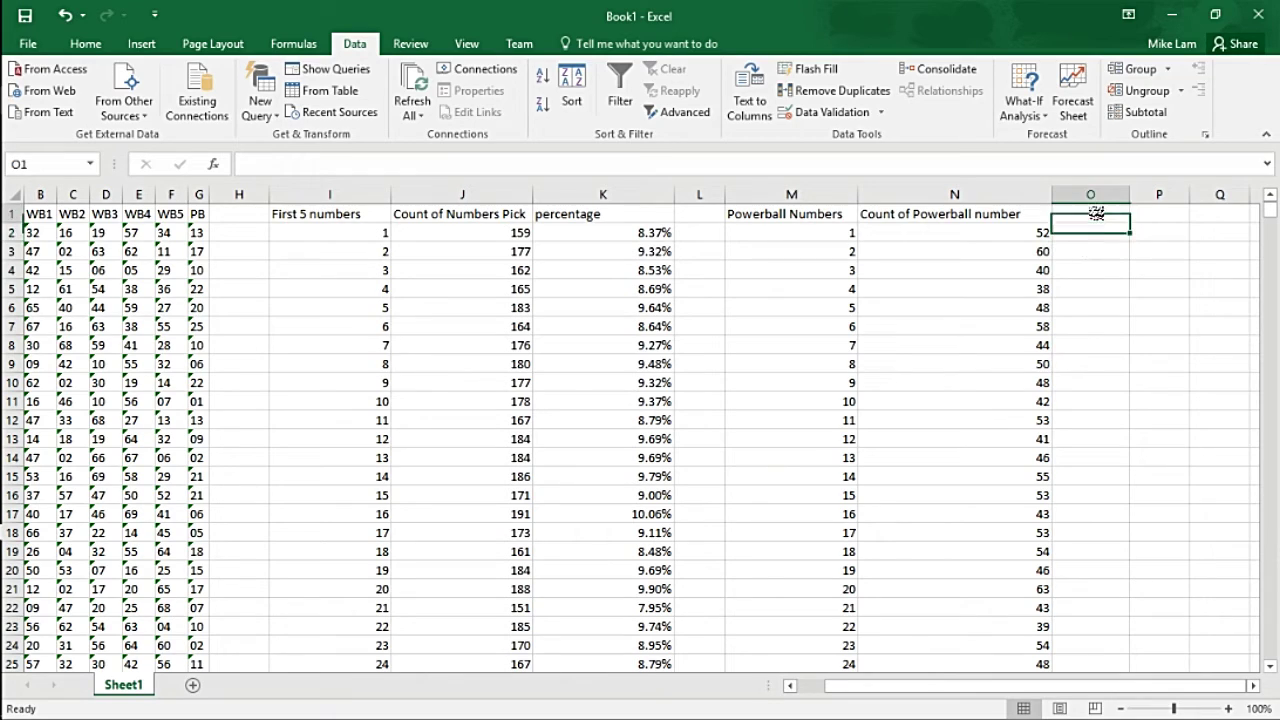
text(P)
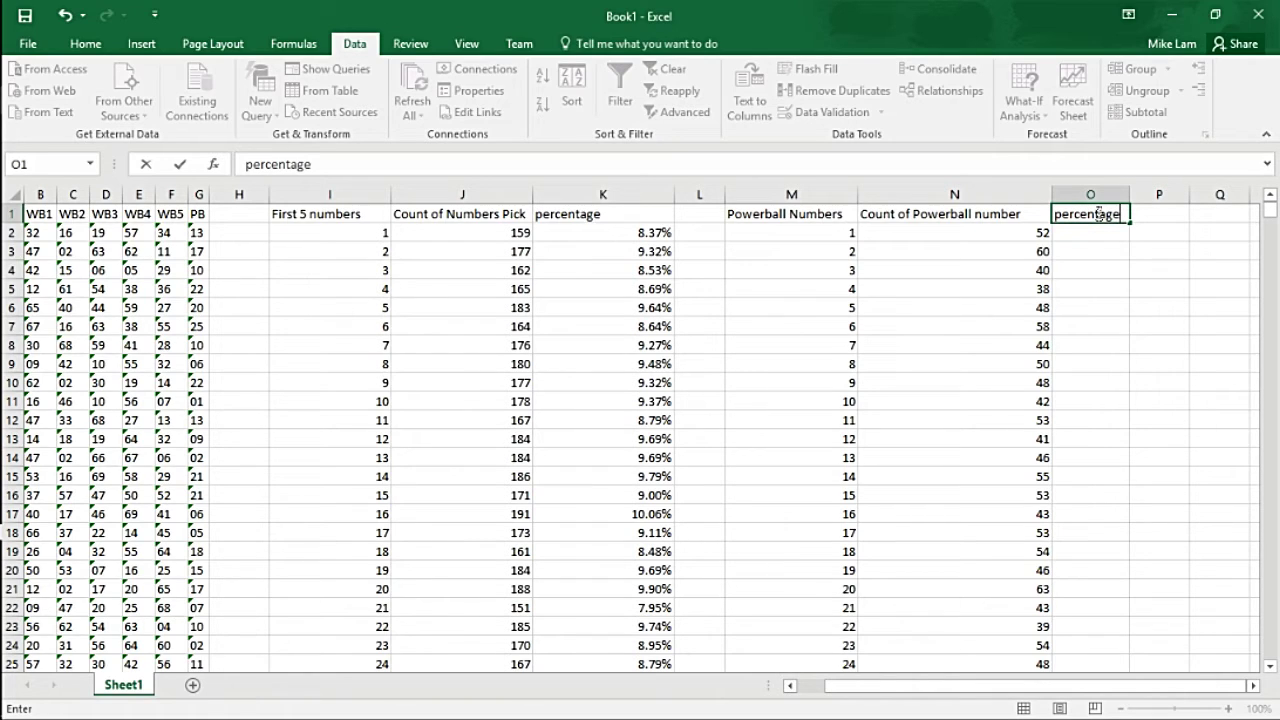
text(ercentage)
key(Return)
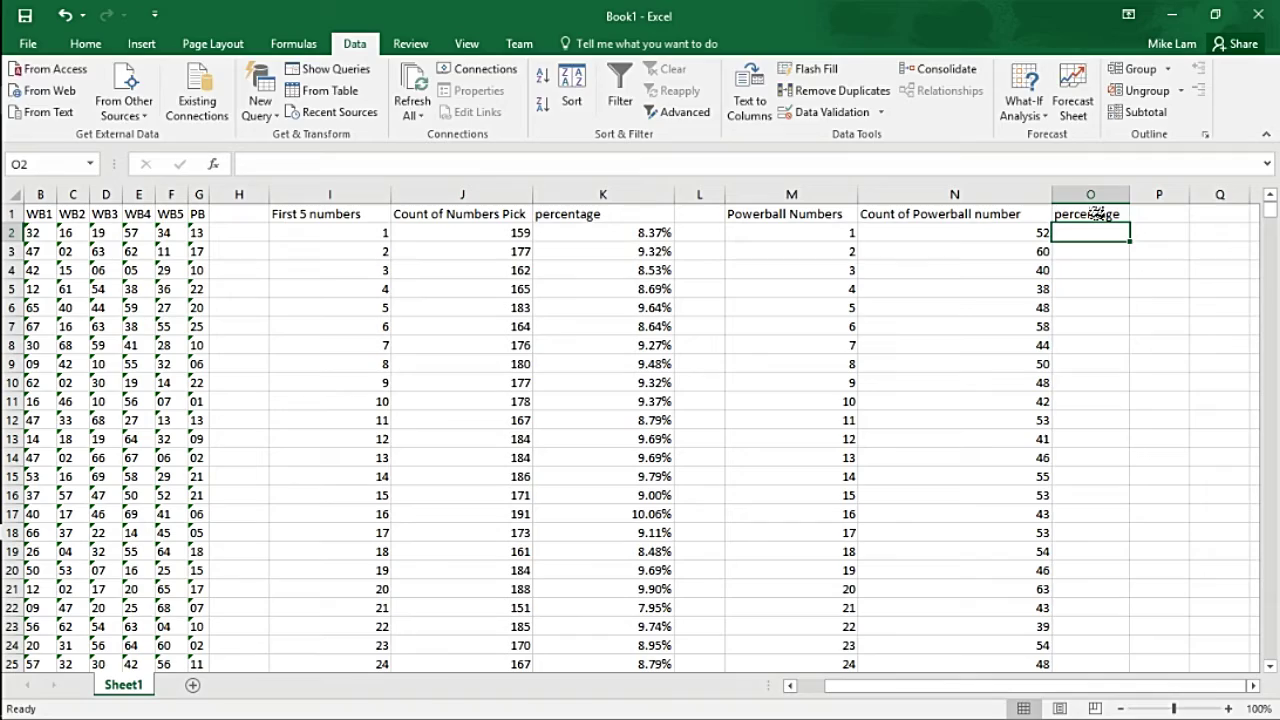
Step: Enter the formula =n2/1899 in O2 to calculate the percentage for Powerball number 1
text(=)
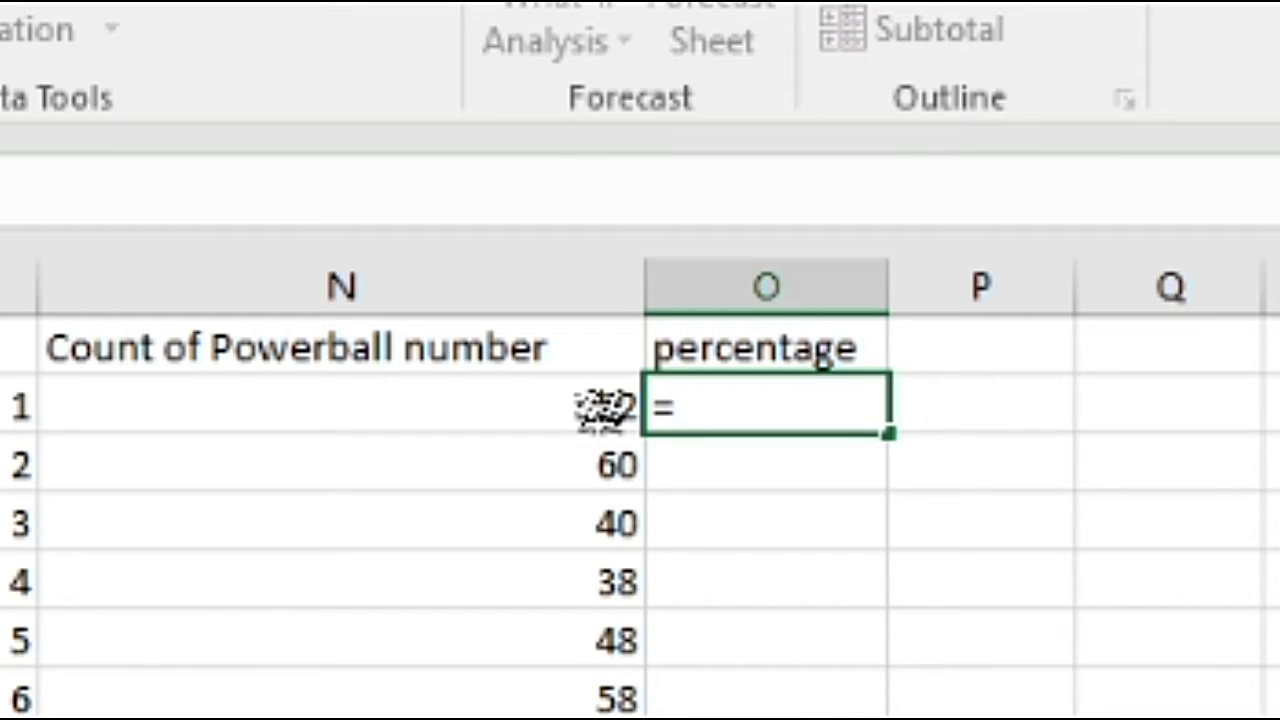
text(n2)
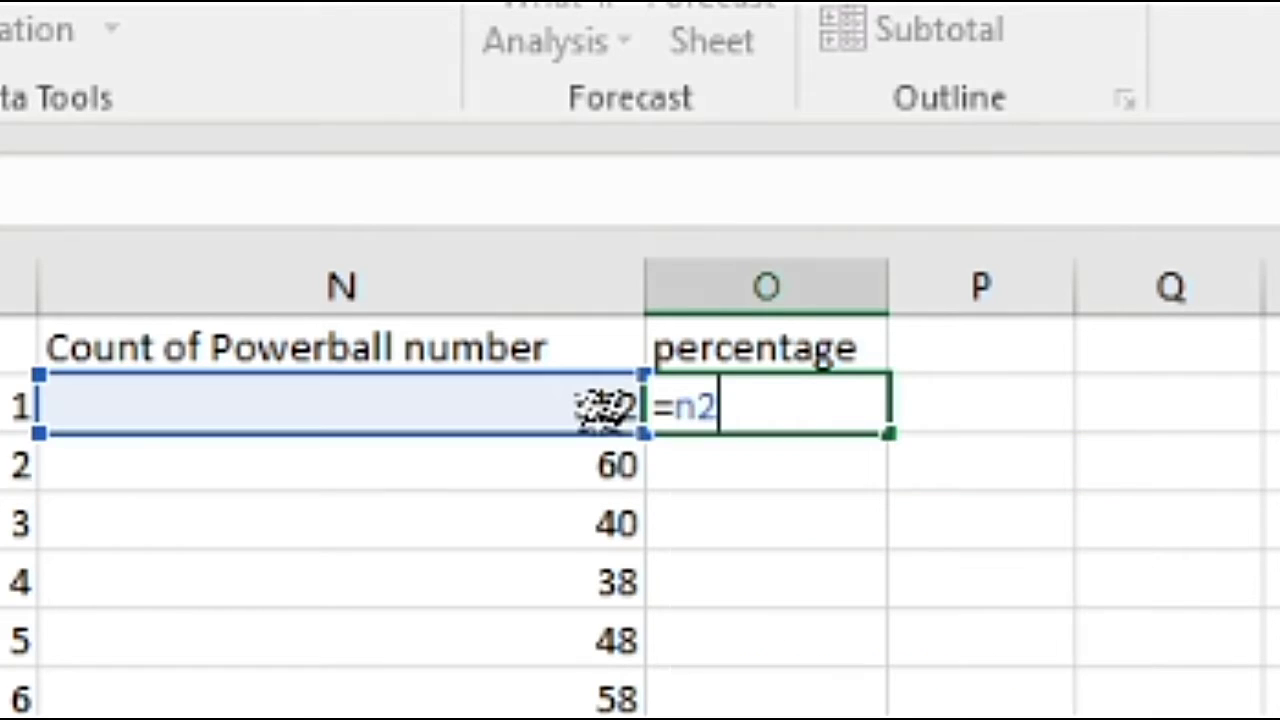
text(/189)
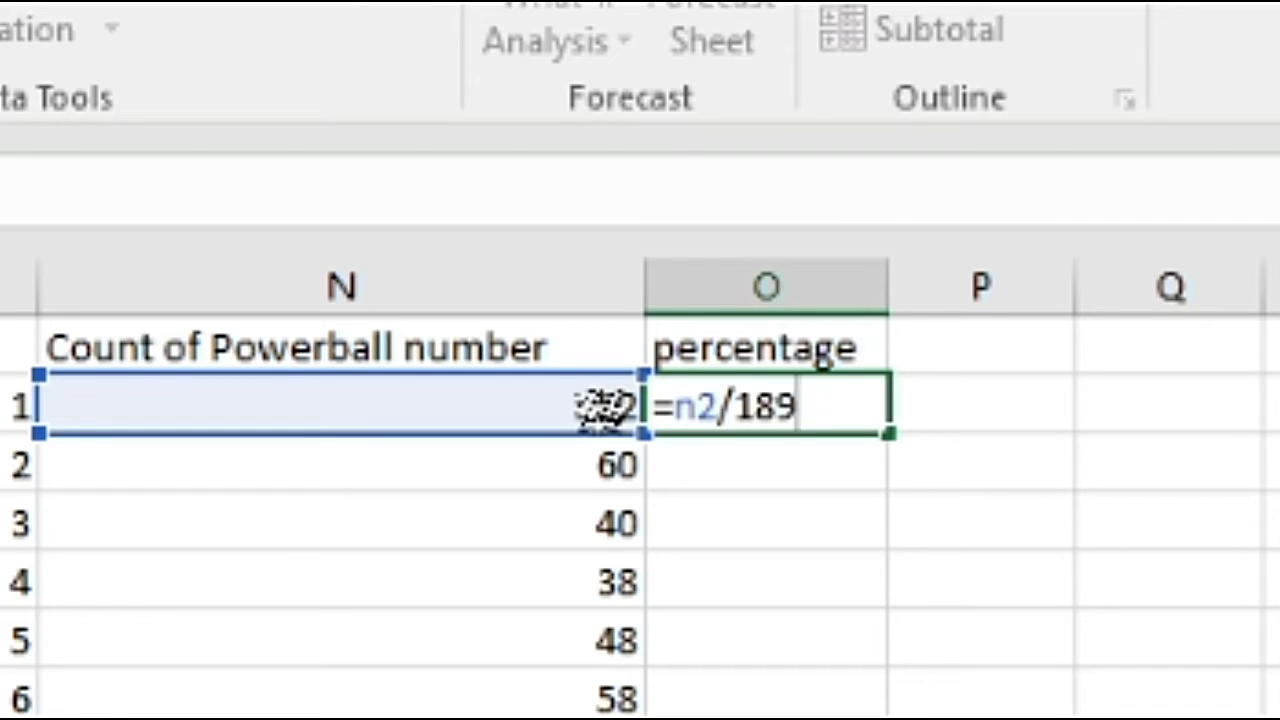
text(9)
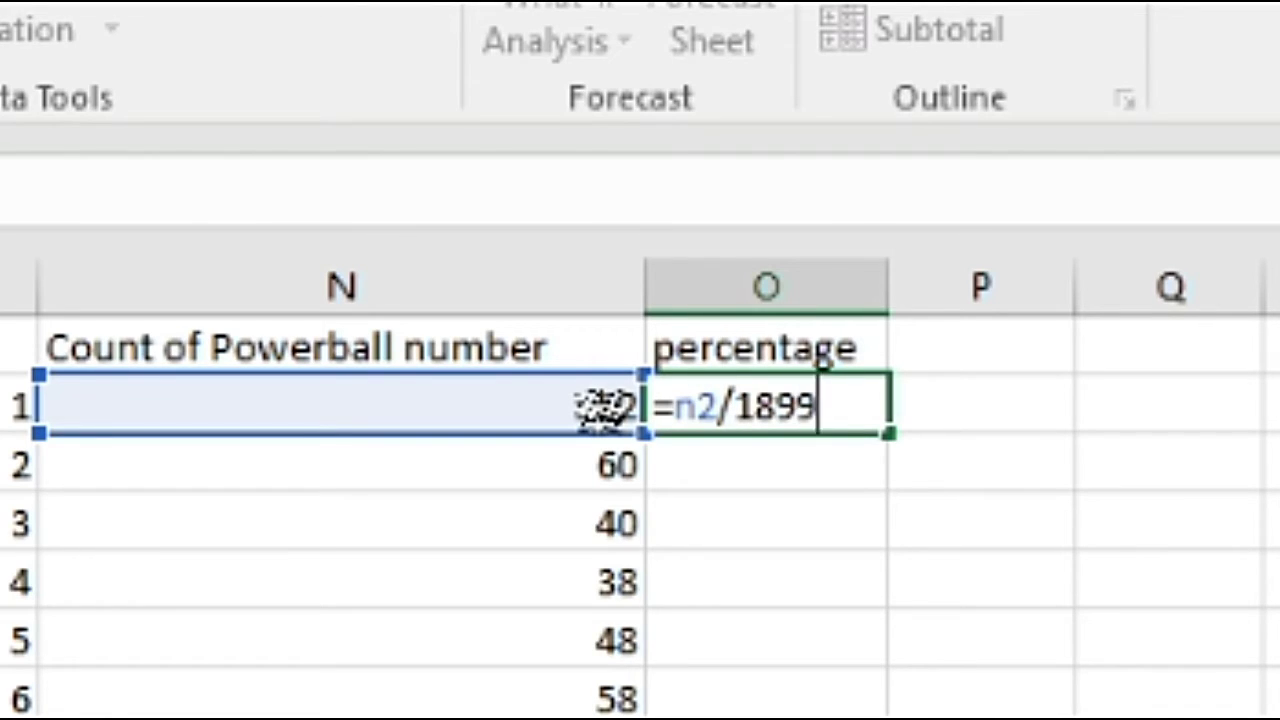
key(Return)
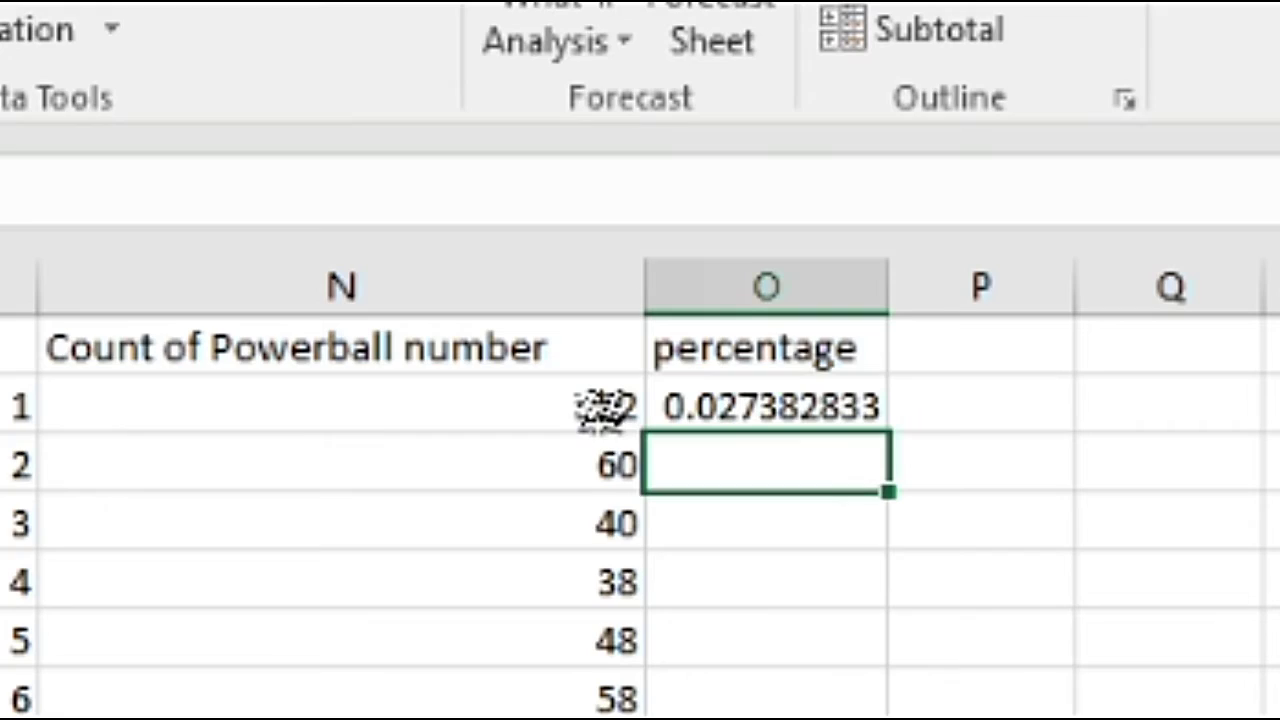
Step: Copy the O2 percentage formula down column O to O27, covering Powerball numbers 1 to 26
click(845, 405)
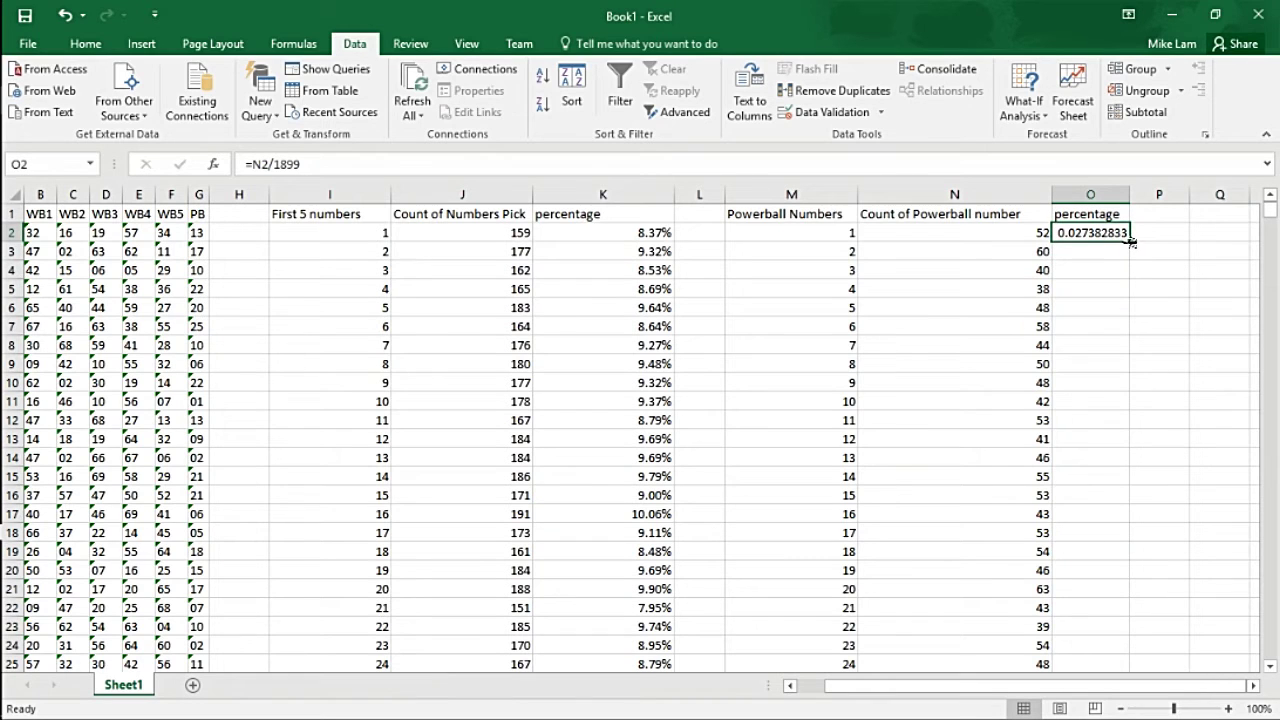
drag(1131, 241, 1078, 626)
scroll(1078, 626, up, 2)
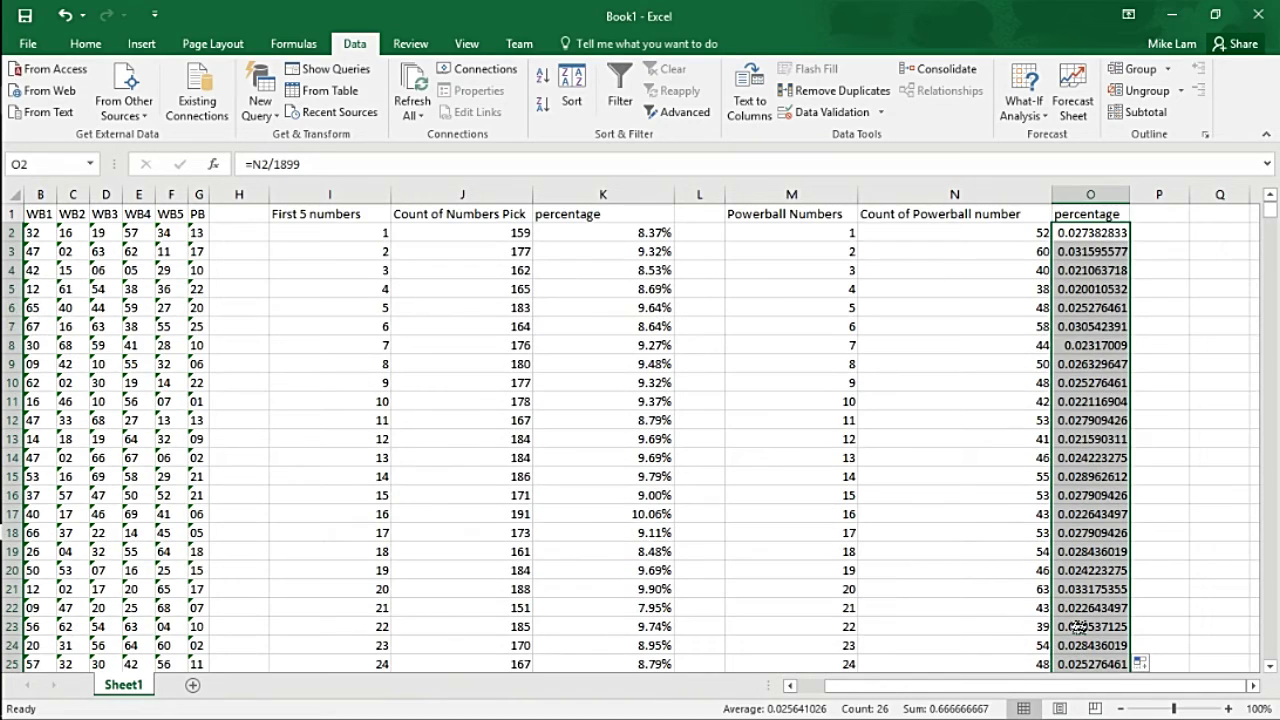
Step: Format the Powerball percentages in column O with the Percentage number format
click(1094, 194)
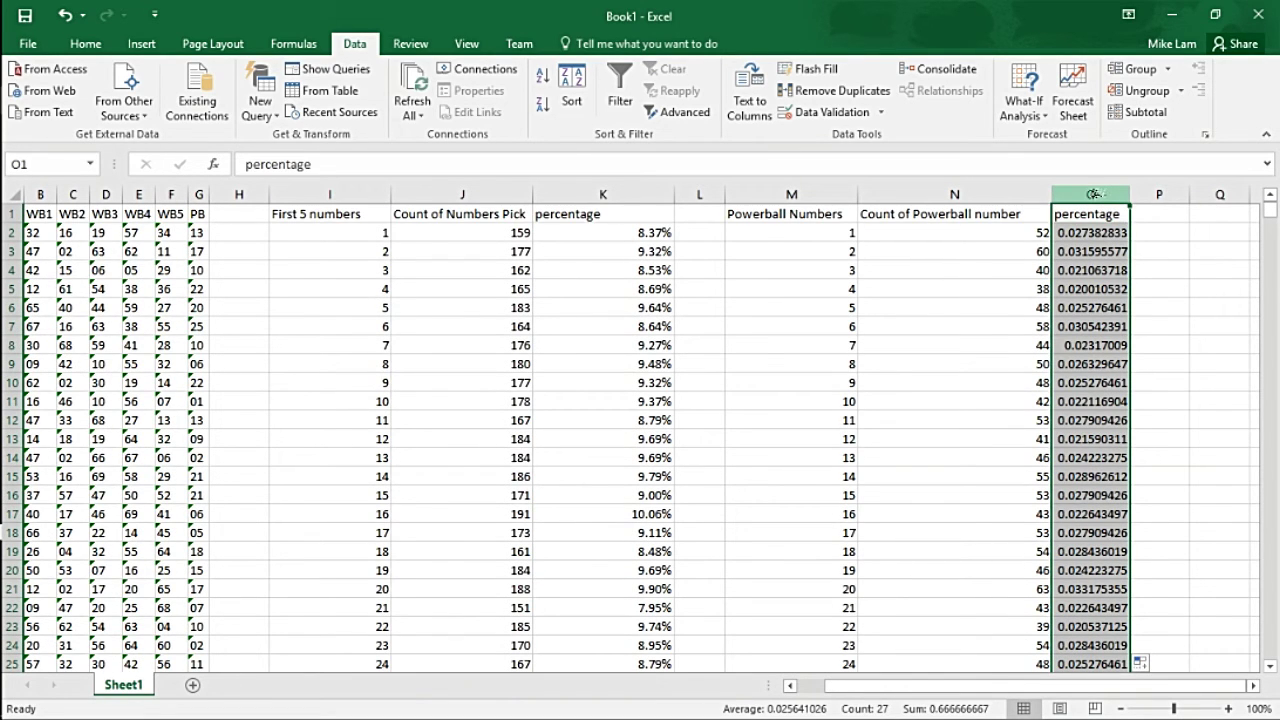
right_click(1094, 194)
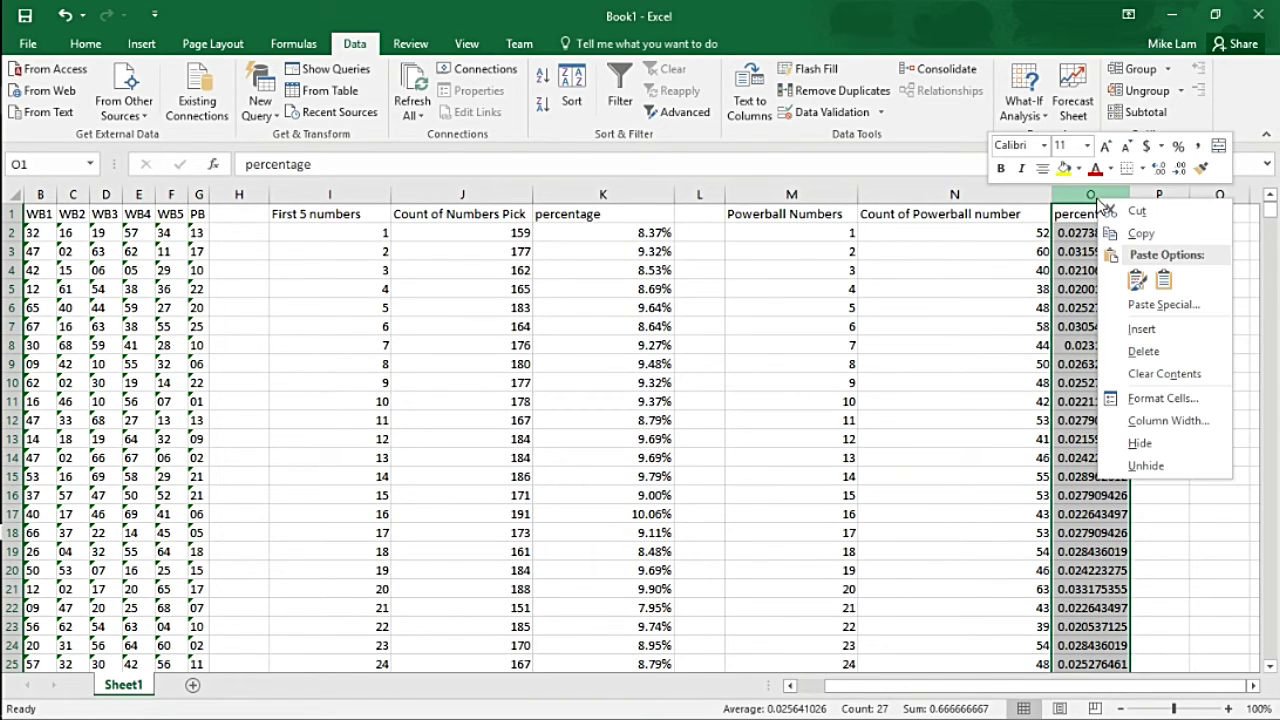
click(1163, 398)
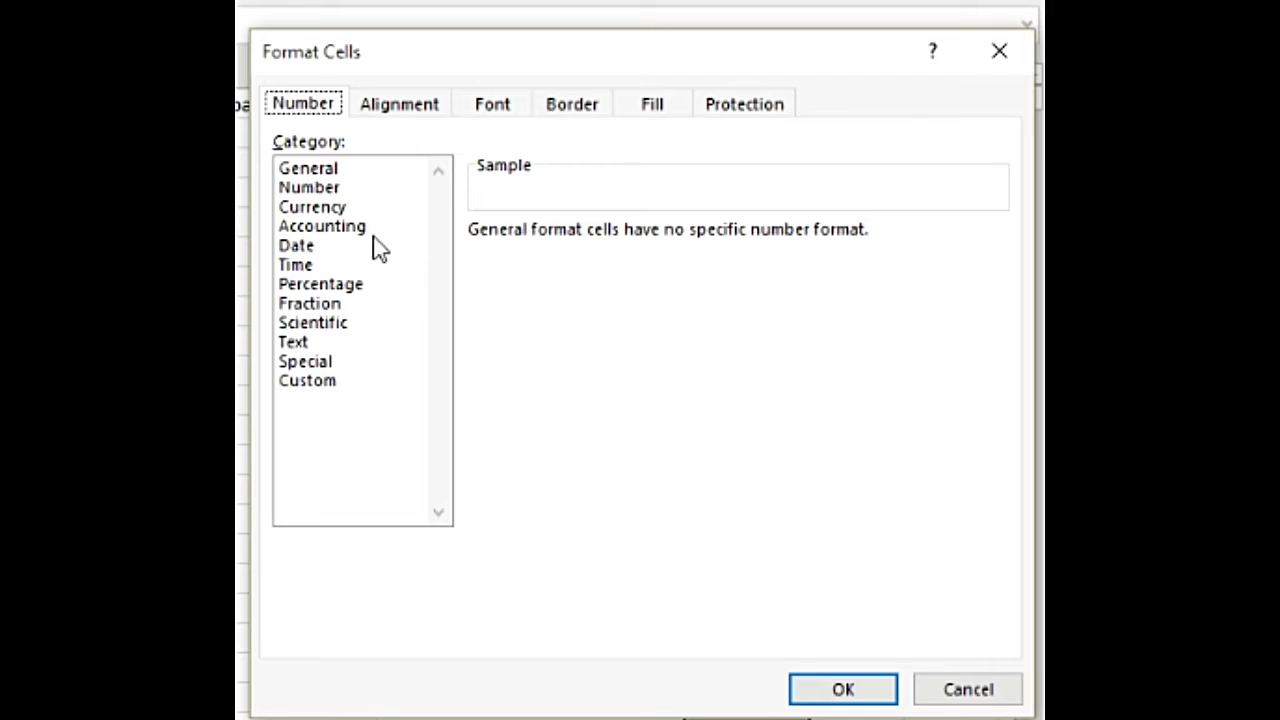
click(845, 326)
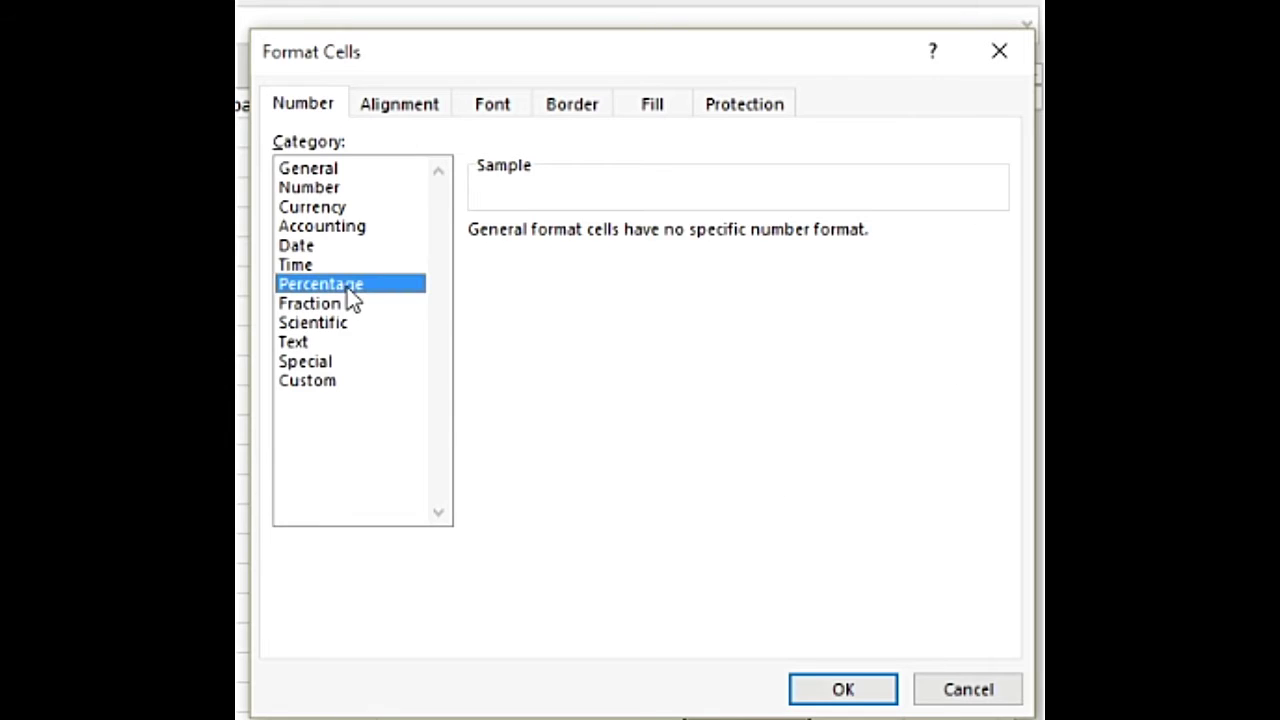
click(879, 690)
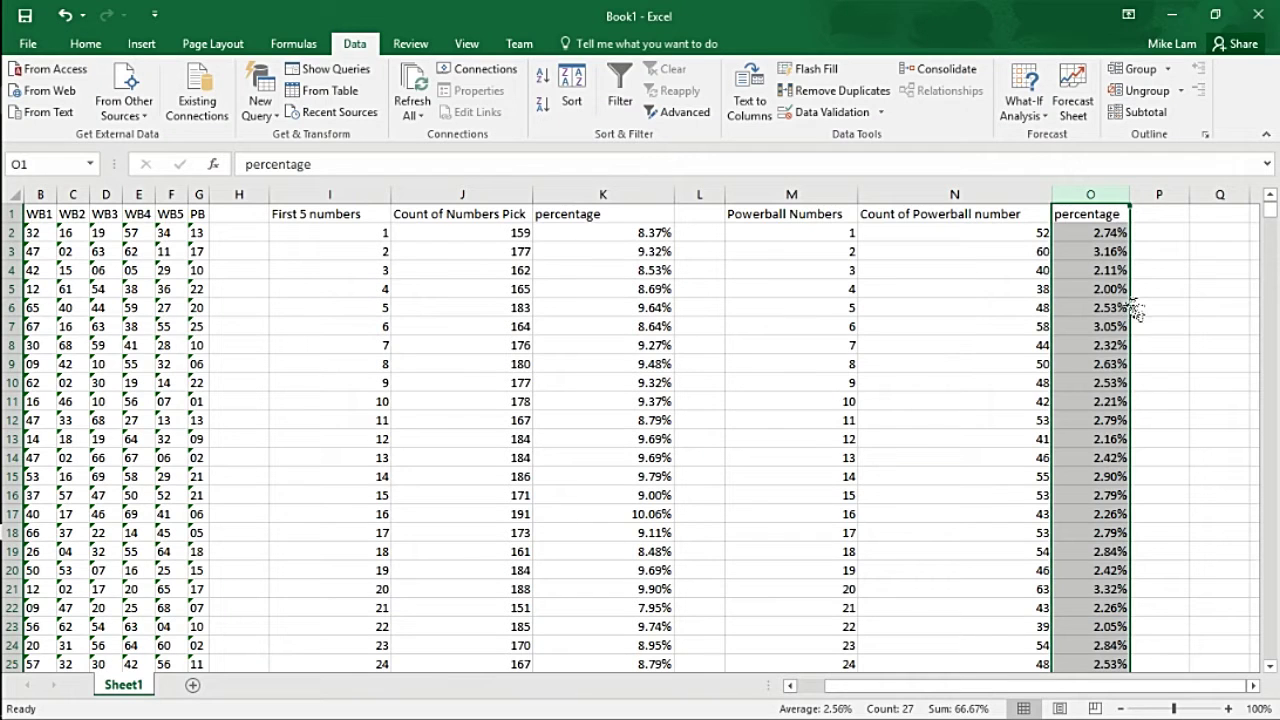
click(1136, 268)
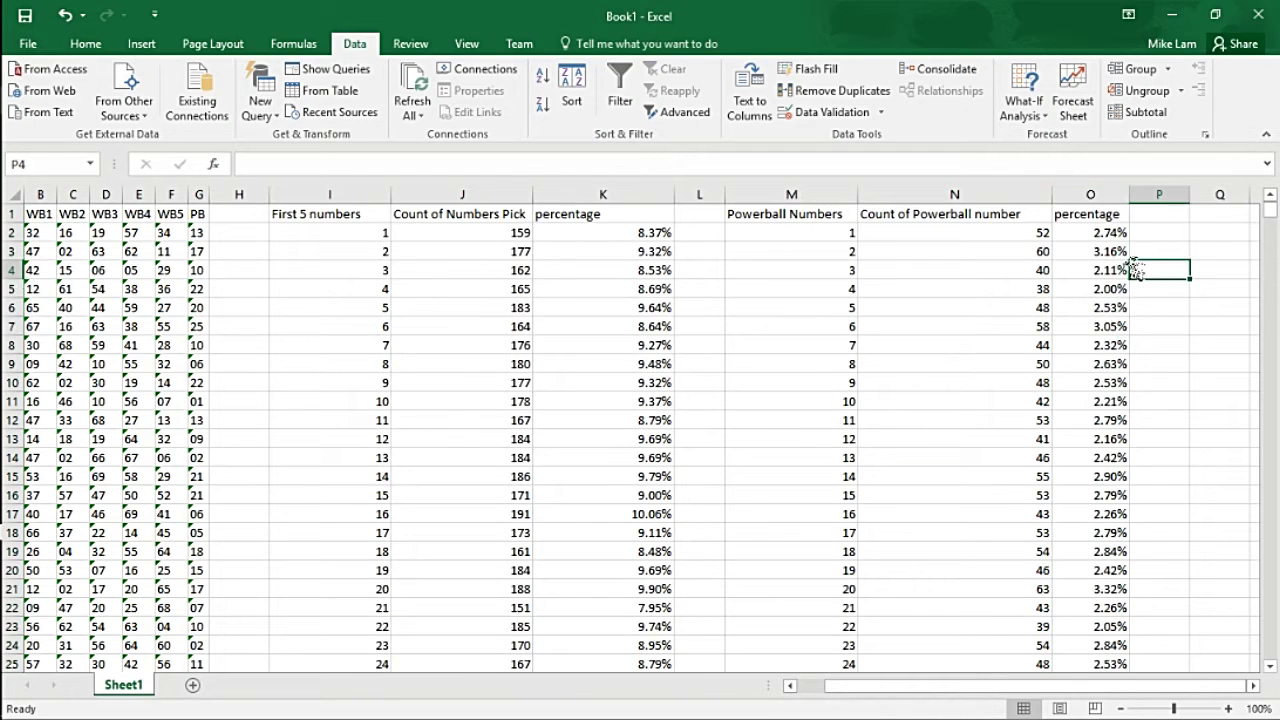
Step: Review the Powerball percentages in column O and the full list of white-ball percentages in column K
scroll(1134, 266, down, 3)
scroll(1134, 266, up, 3)
click(1100, 326)
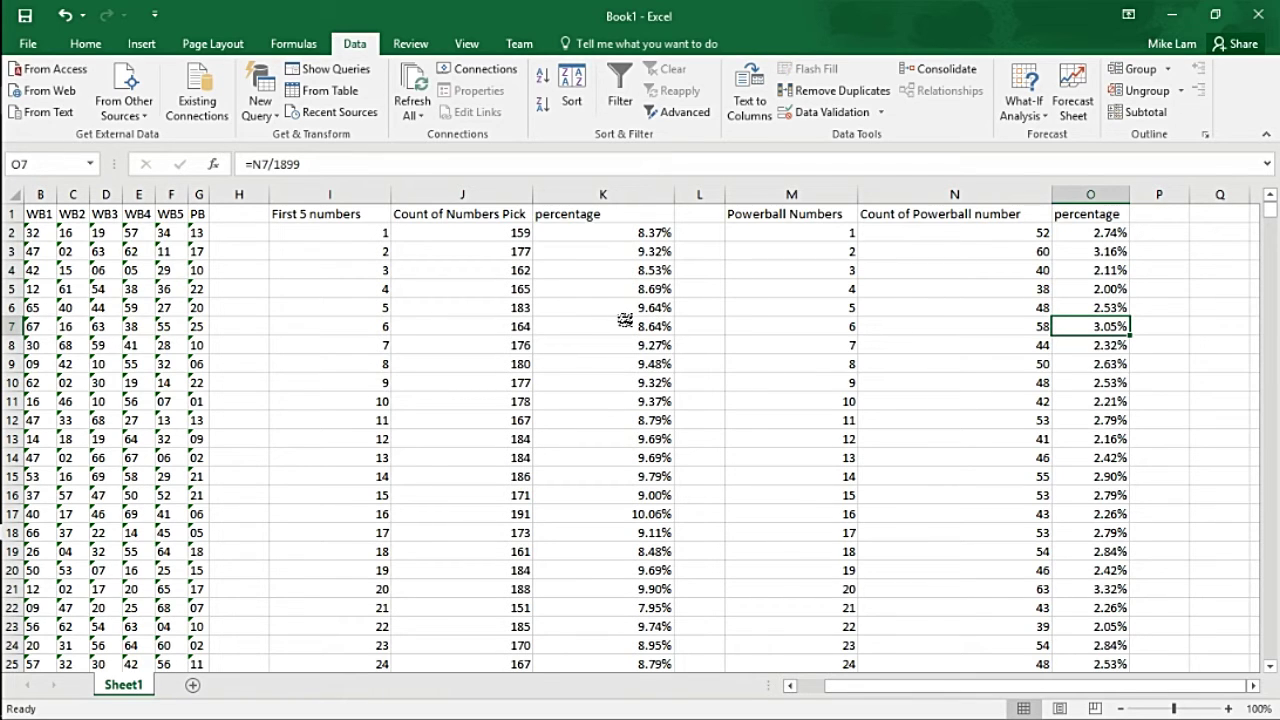
scroll(614, 316, down, 6)
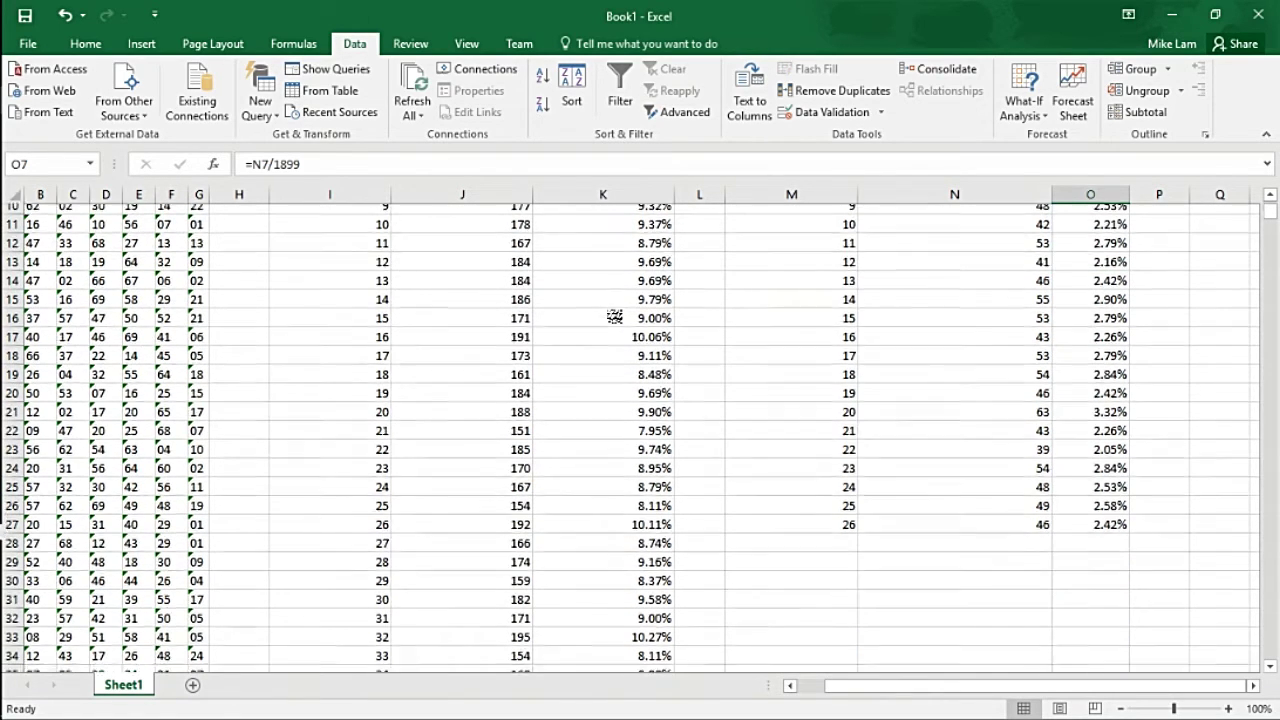
scroll(614, 316, down, 7)
scroll(617, 316, up, 12)
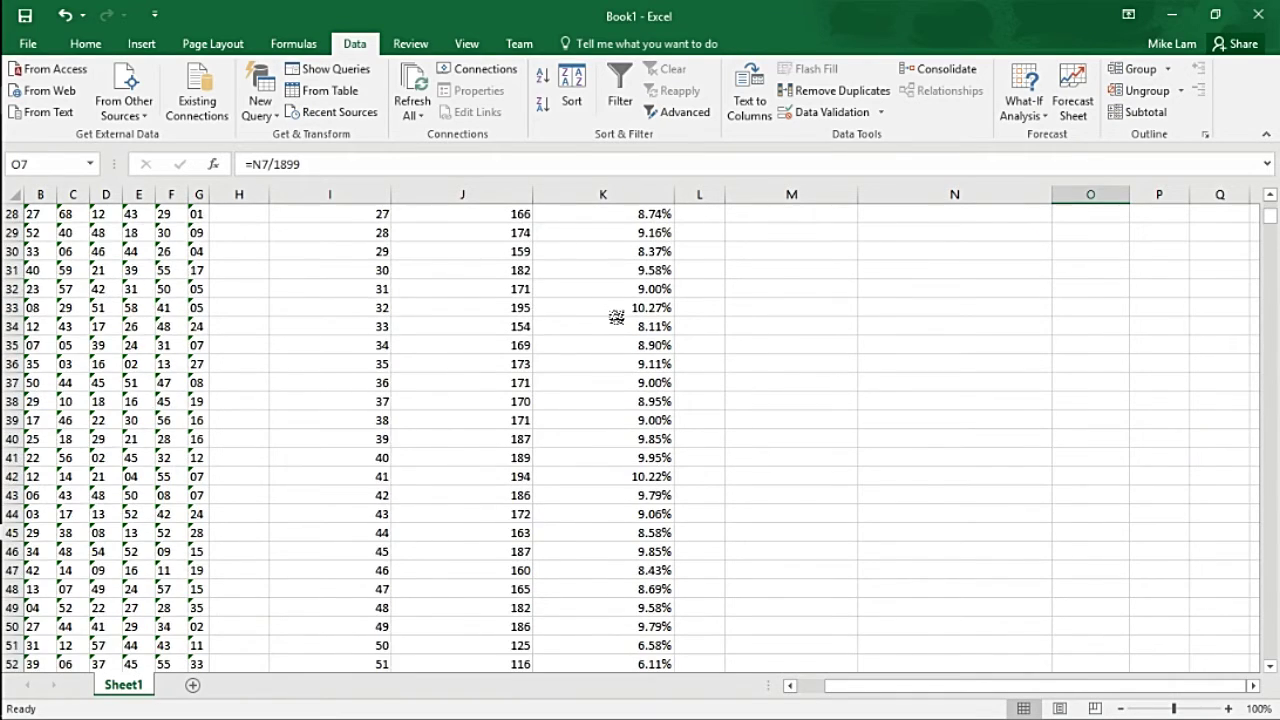
scroll(619, 316, up, 1)
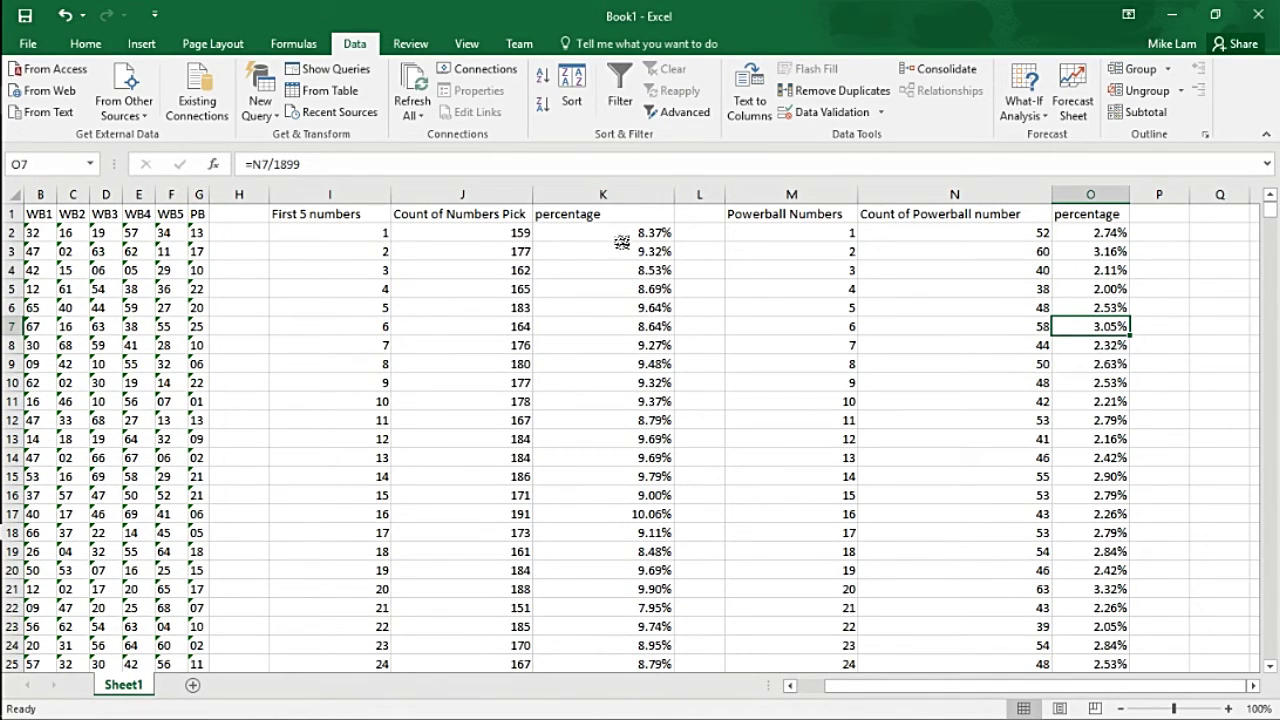
Step: Highlight the top 10% of the white-ball percentages in K2:K70 using the Quick Analysis conditional formatting
drag(655, 234, 650, 401)
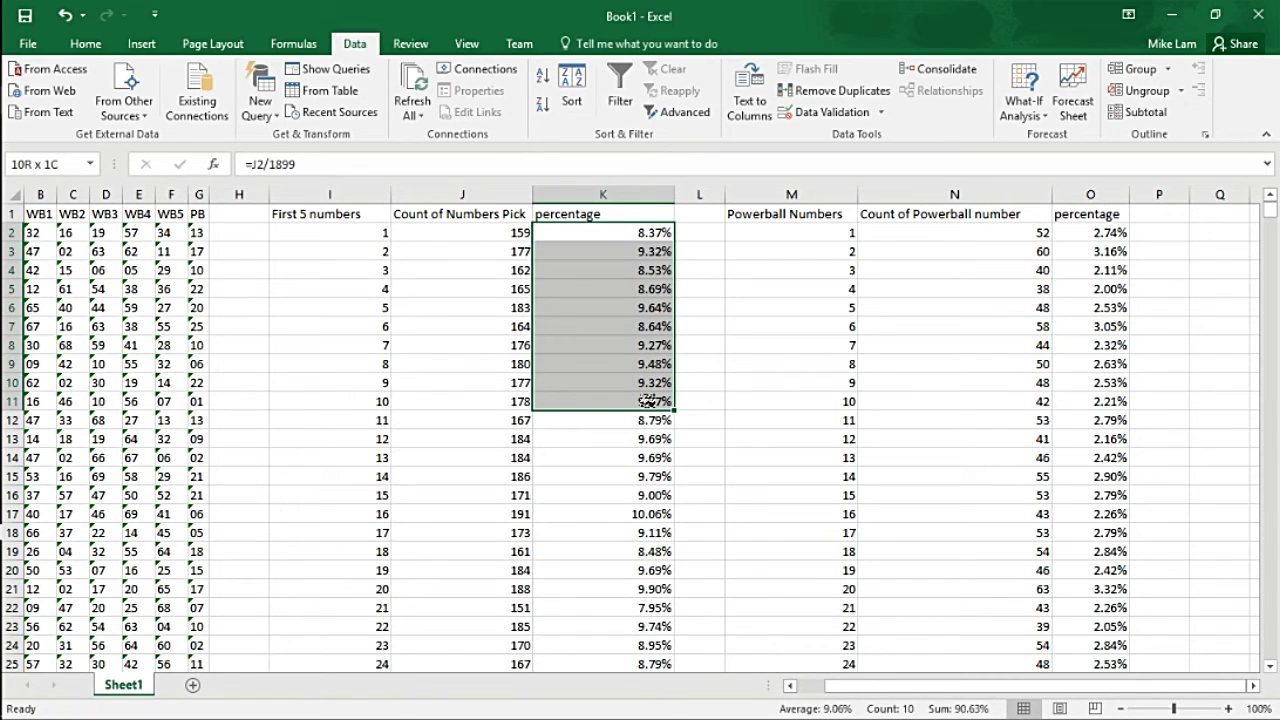
drag(650, 401, 610, 715)
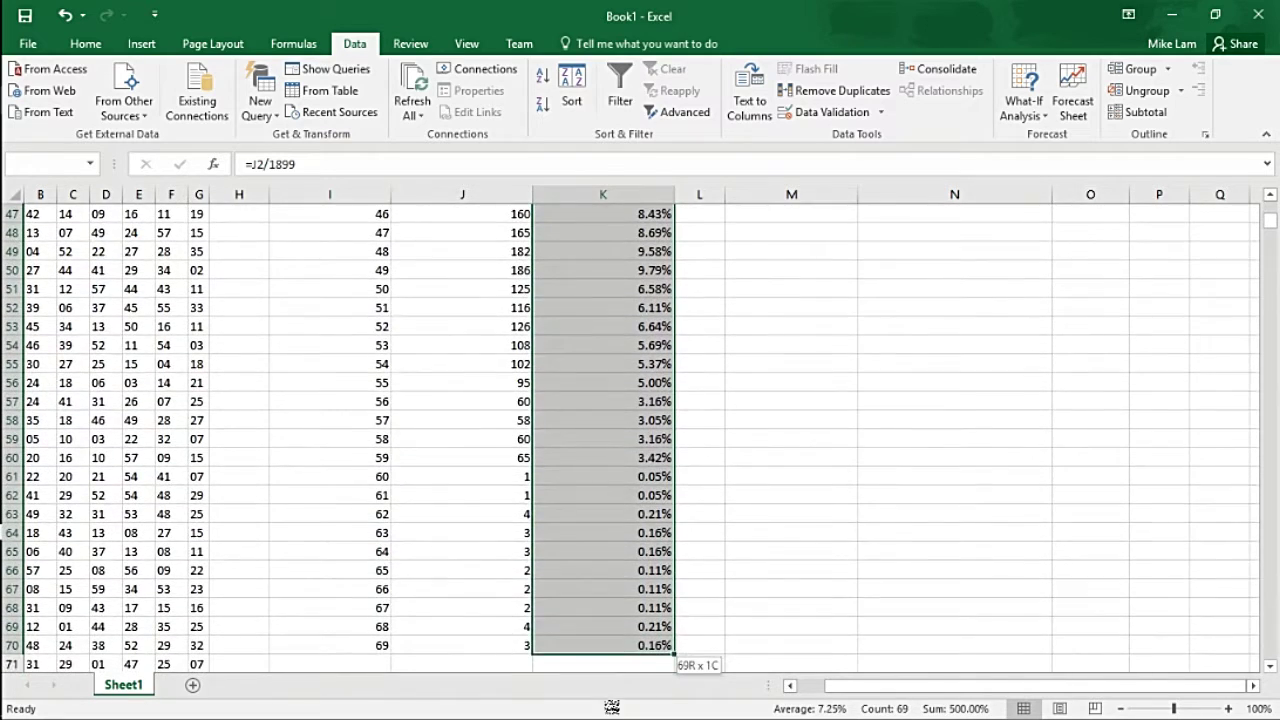
drag(631, 614, 631, 620)
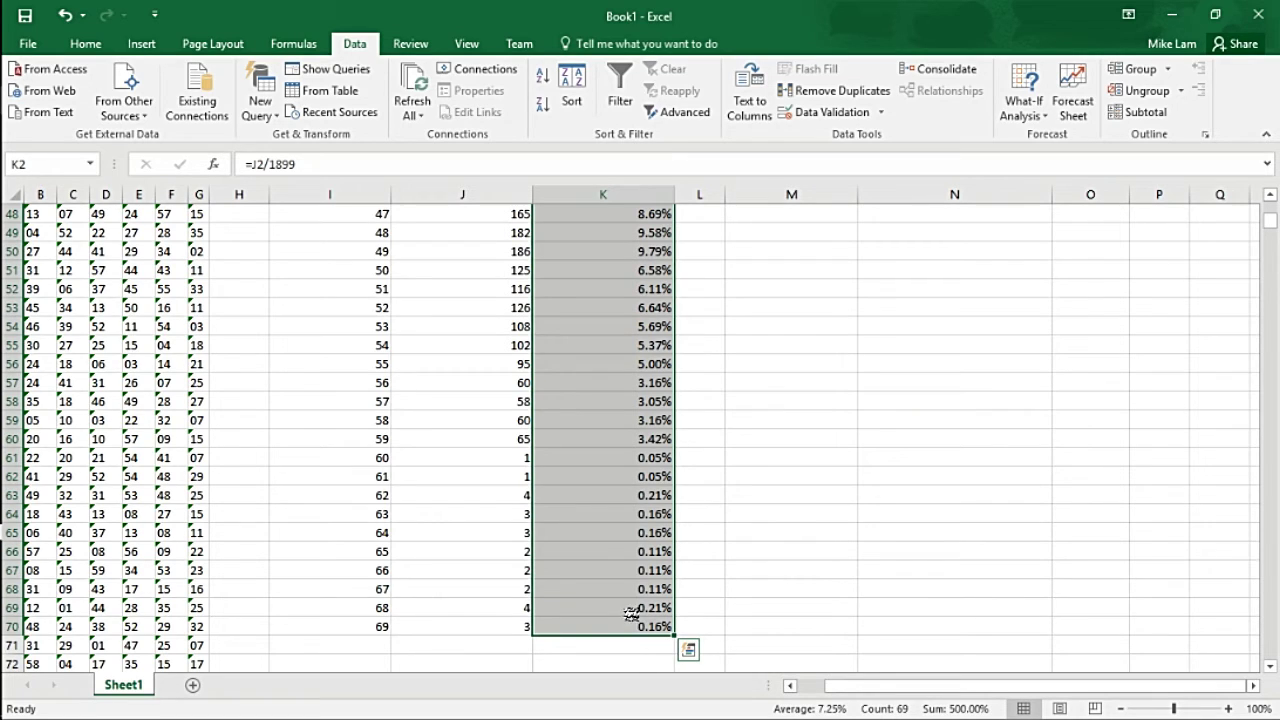
right_click(618, 505)
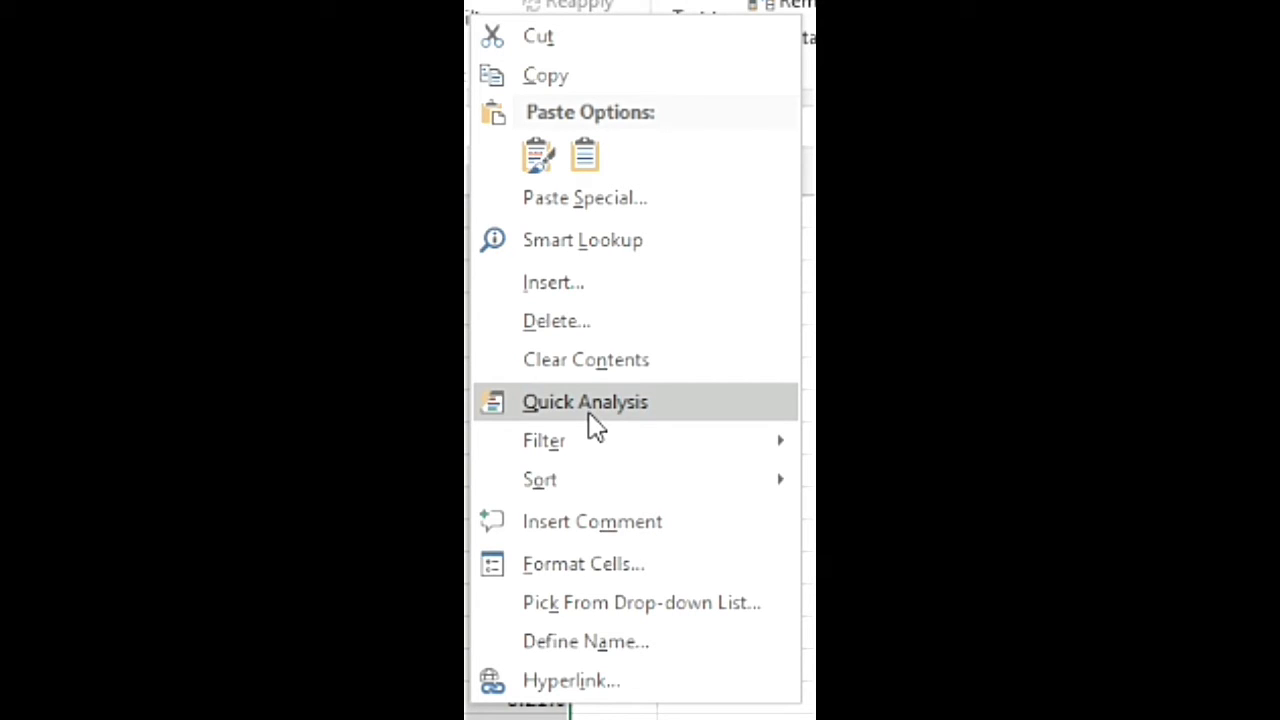
click(590, 418)
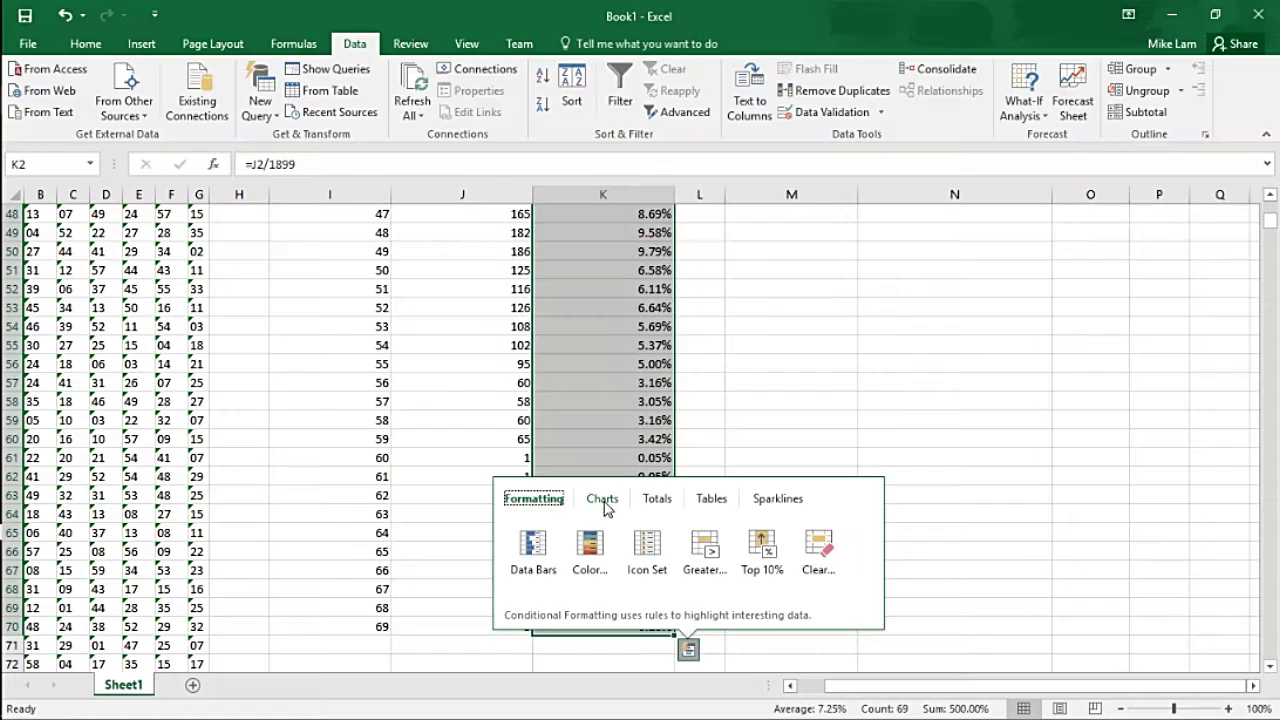
click(418, 237)
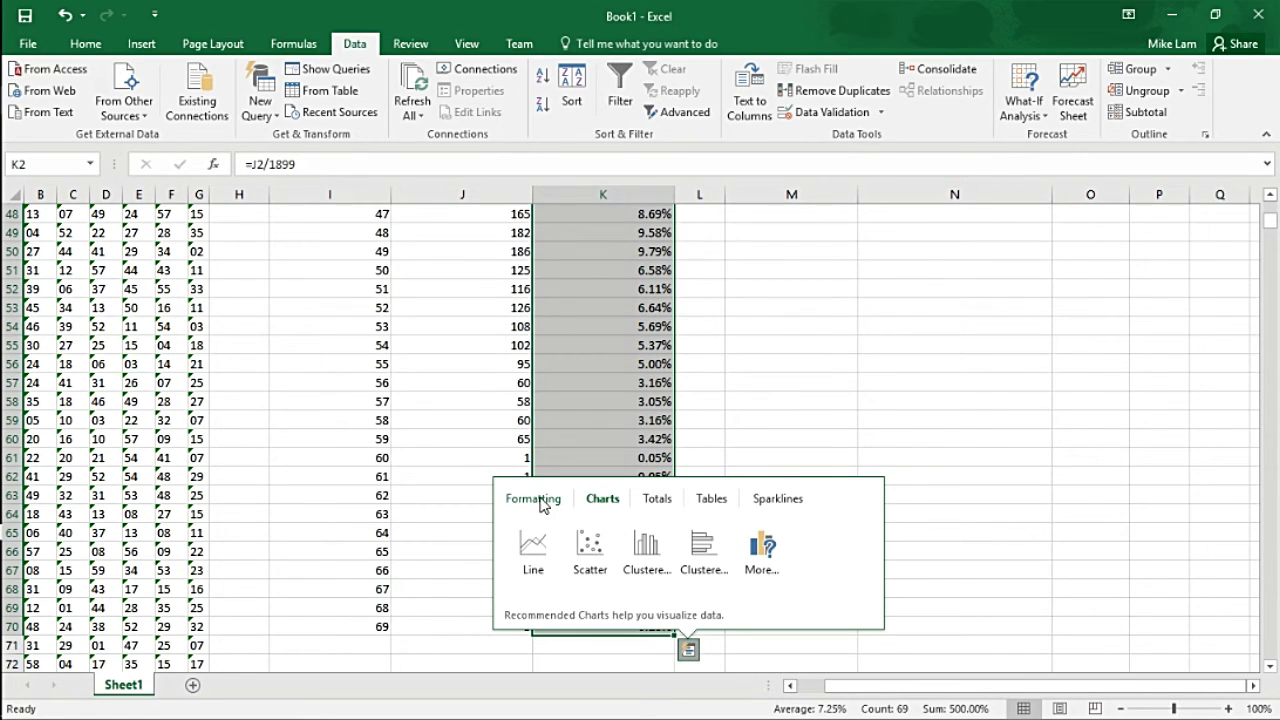
click(534, 498)
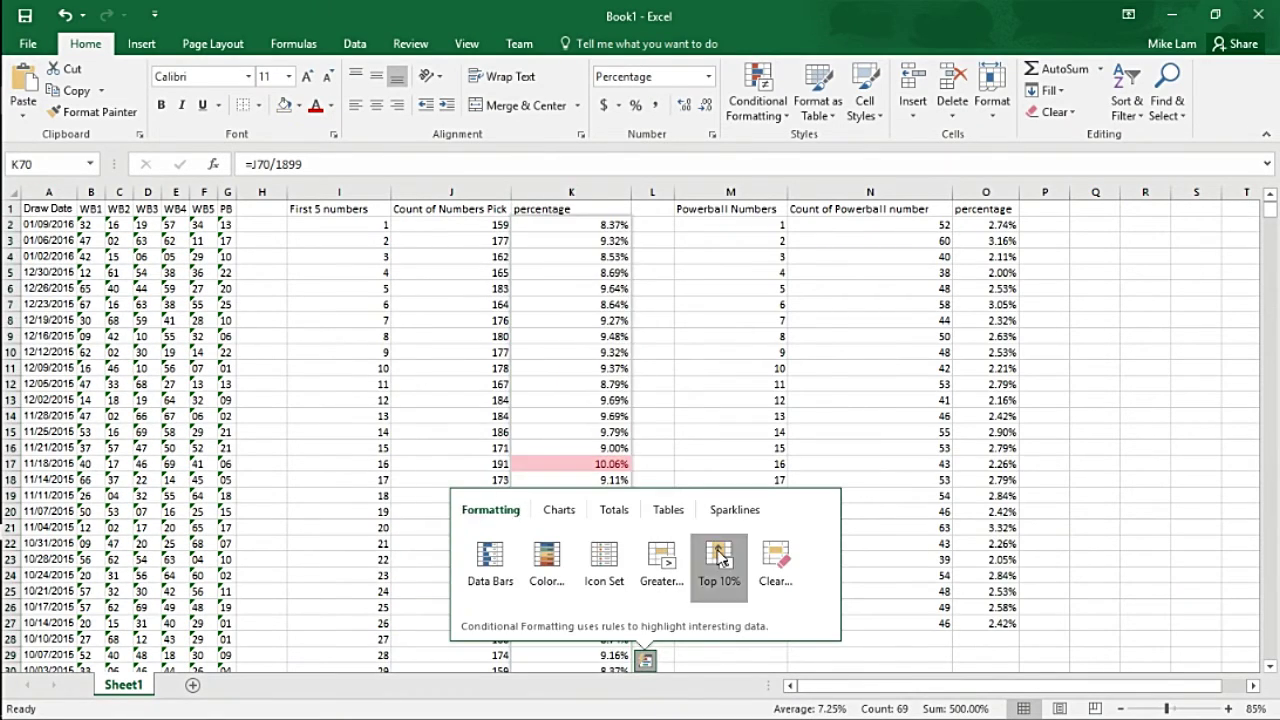
click(719, 560)
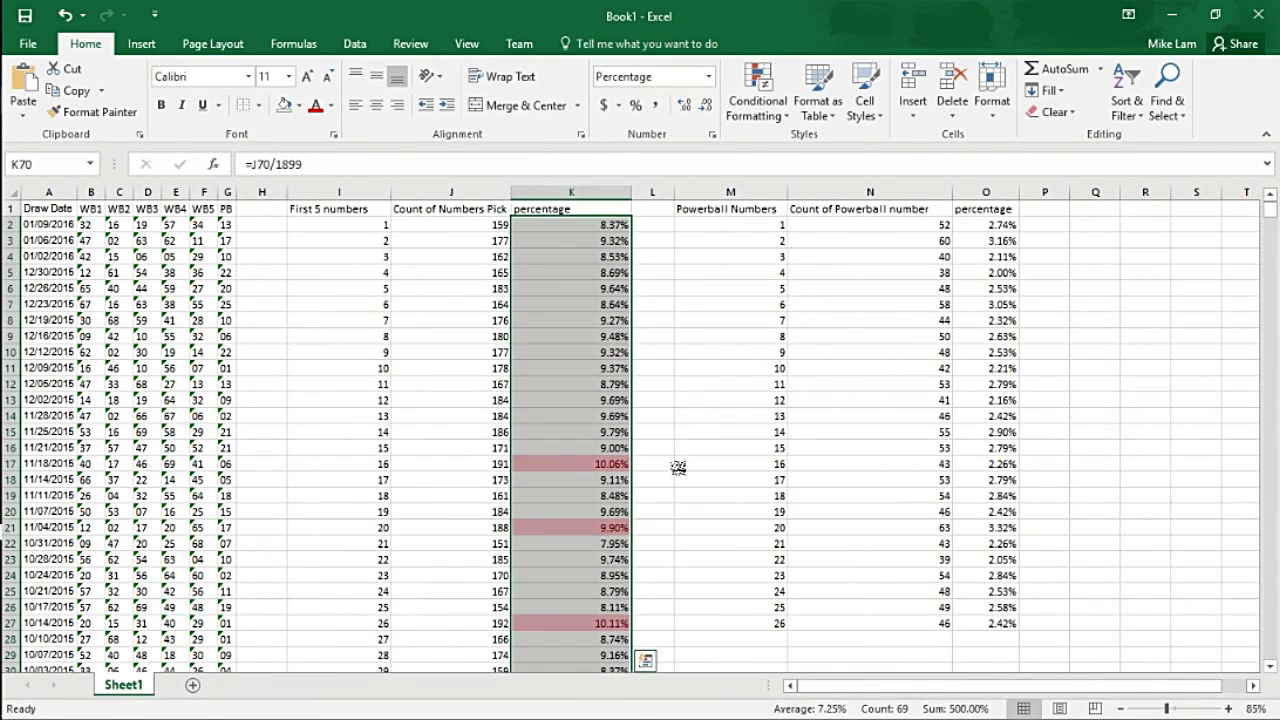
Step: Highlight the top 10% of the Powerball percentages in O2:O27 using the Quick Analysis conditional formatting
scroll(640, 443, down, 1)
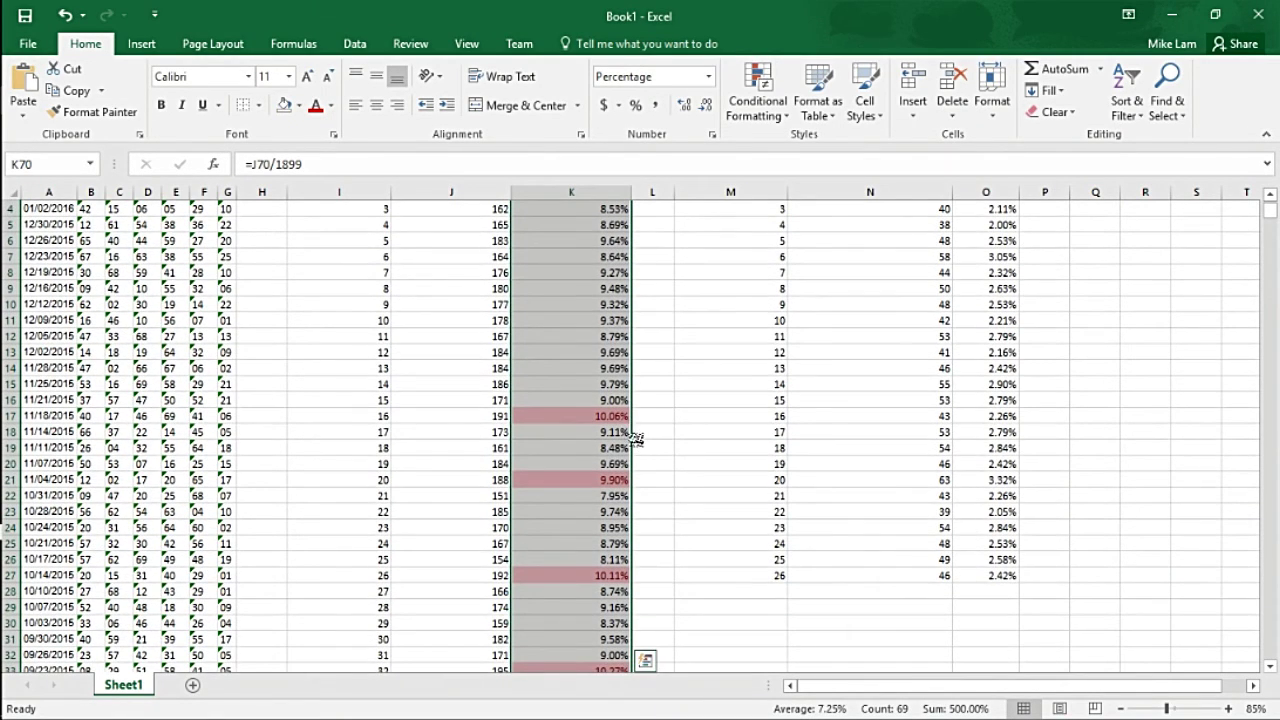
scroll(612, 418, down, 2)
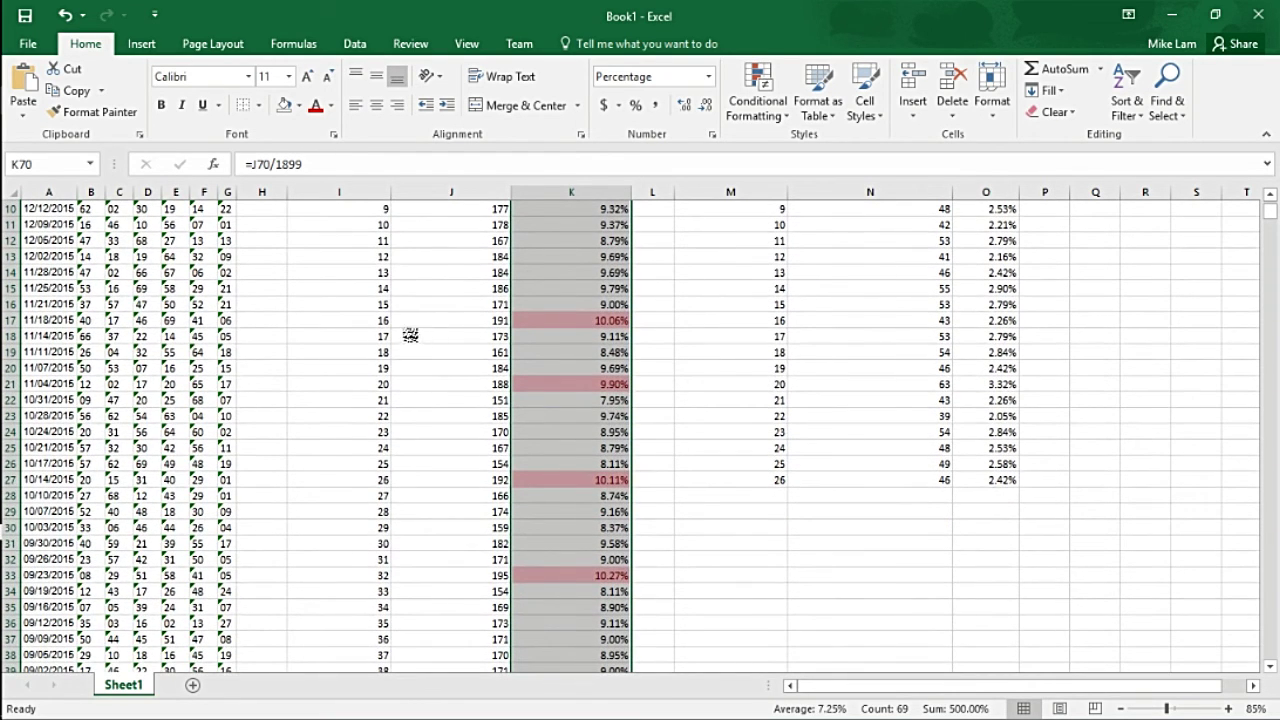
scroll(609, 460, up, 3)
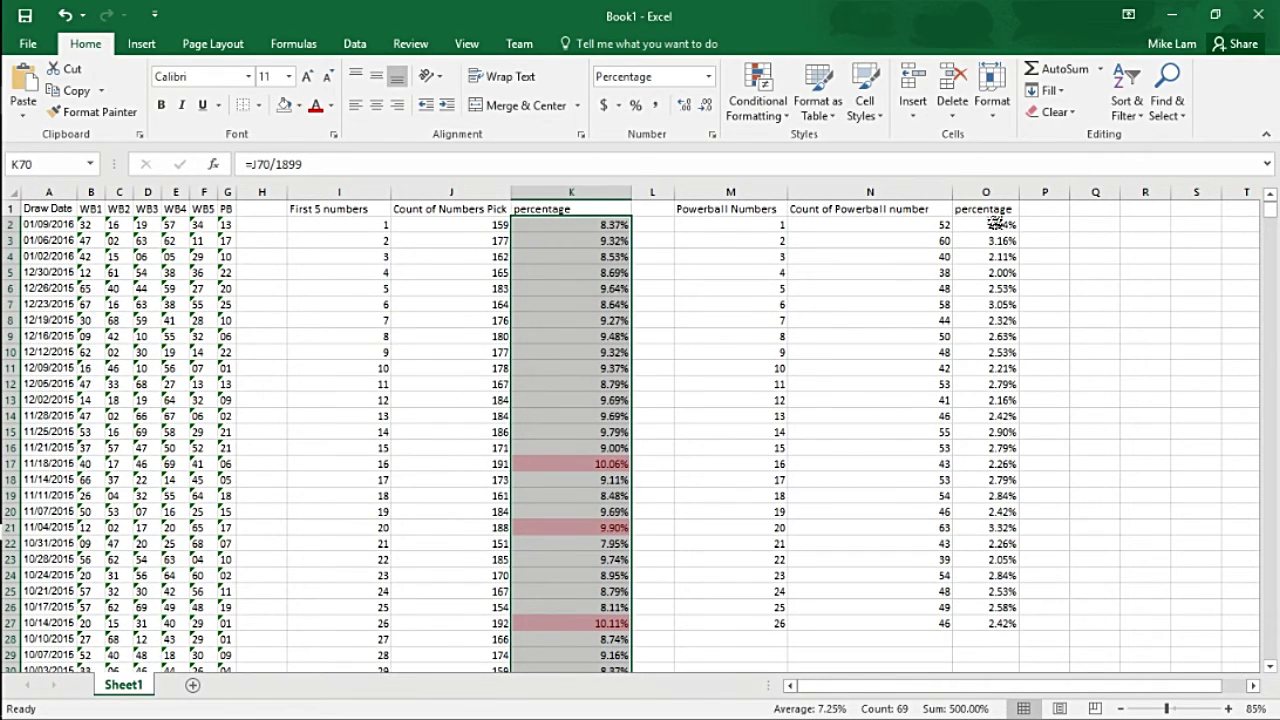
drag(995, 224, 997, 625)
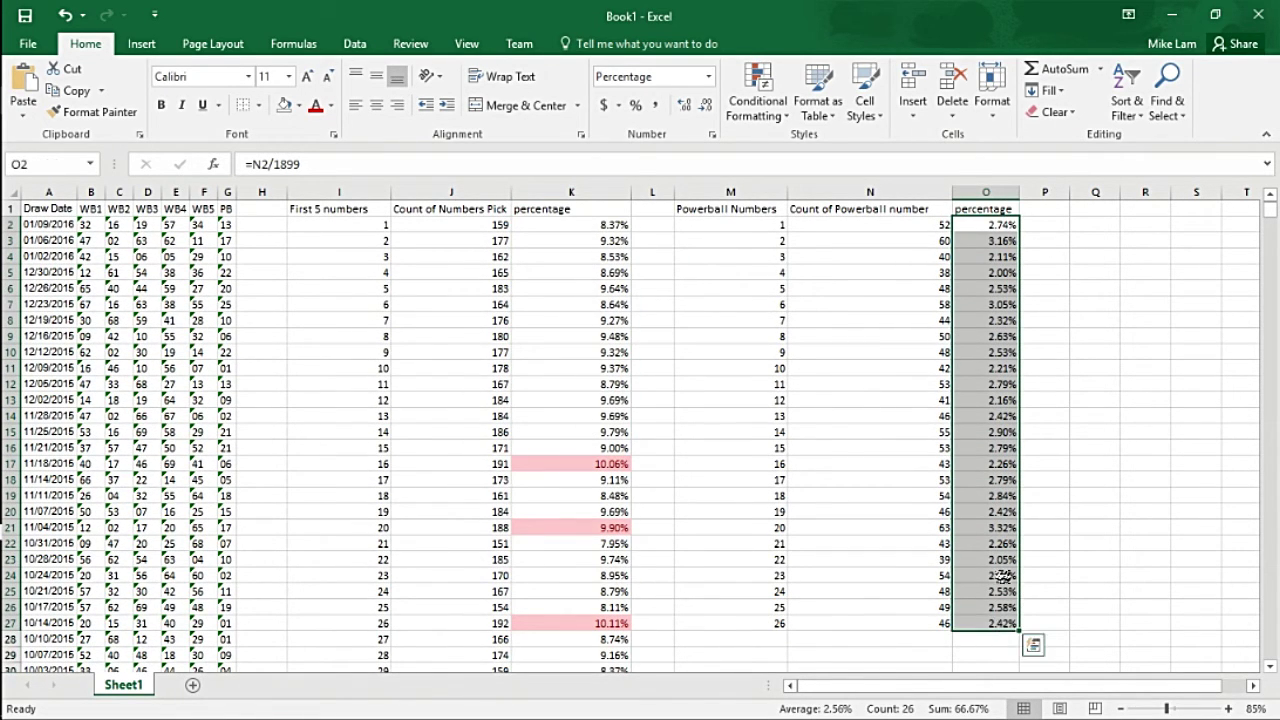
right_click(990, 259)
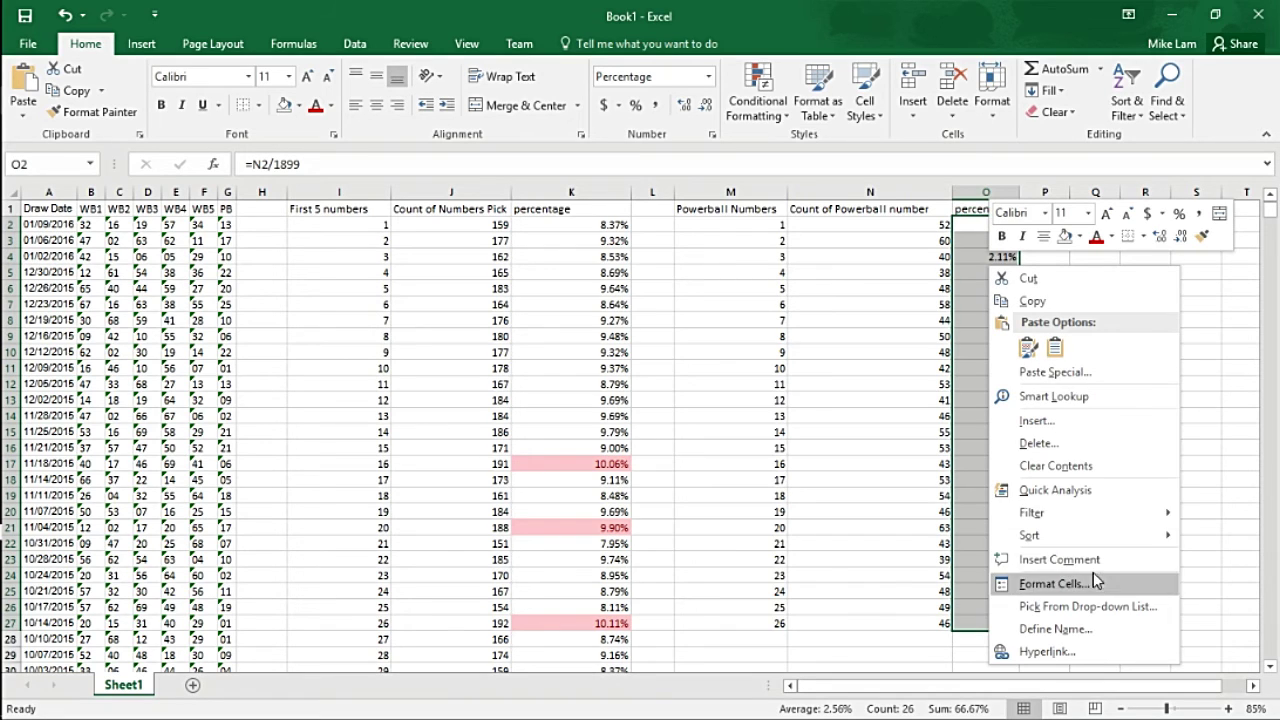
click(1088, 492)
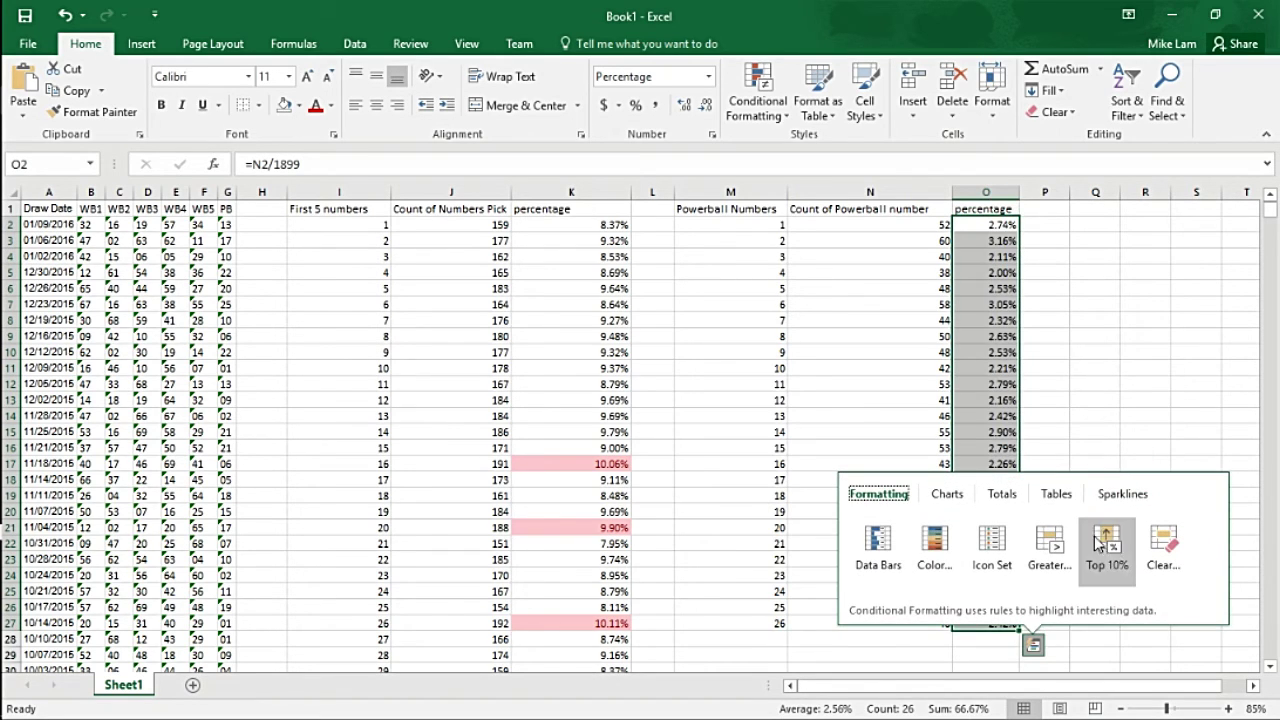
click(1097, 541)
click(1143, 450)
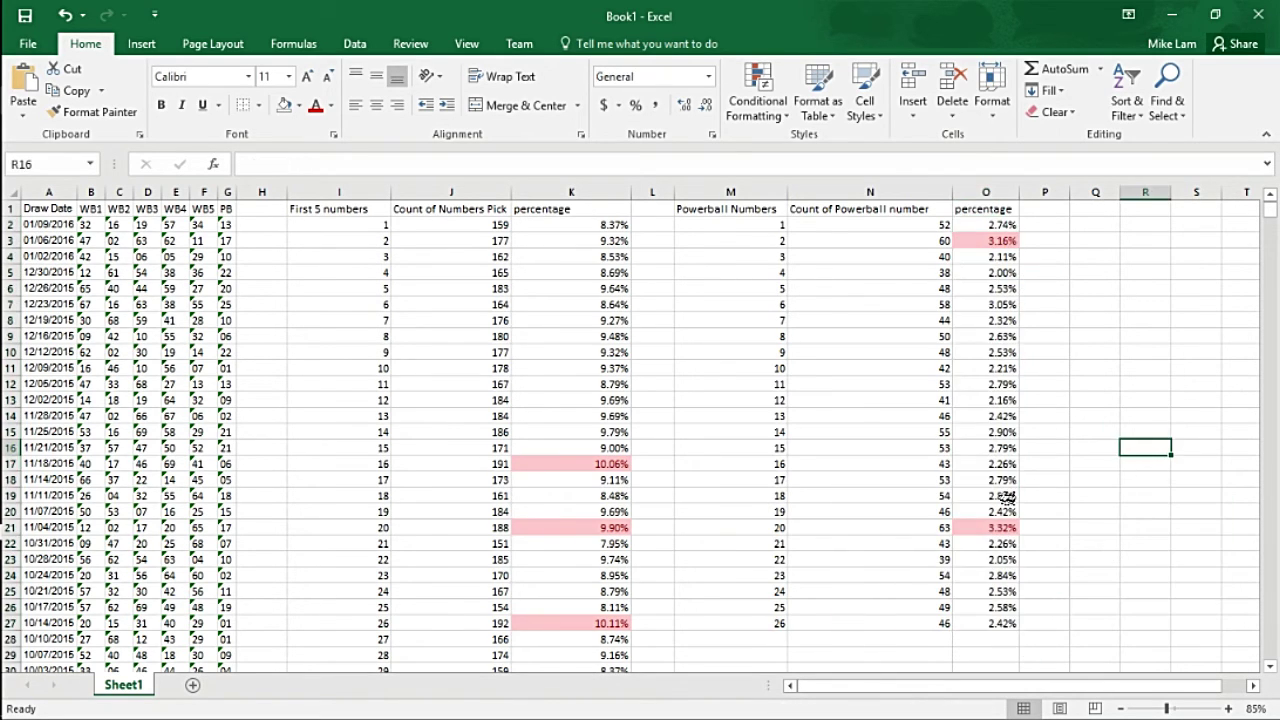
key(ctrl+z)
Step: Apply thick outside borders to white-ball number 16 in I17
scroll(814, 449, up, 1)
scroll(737, 449, up, 3)
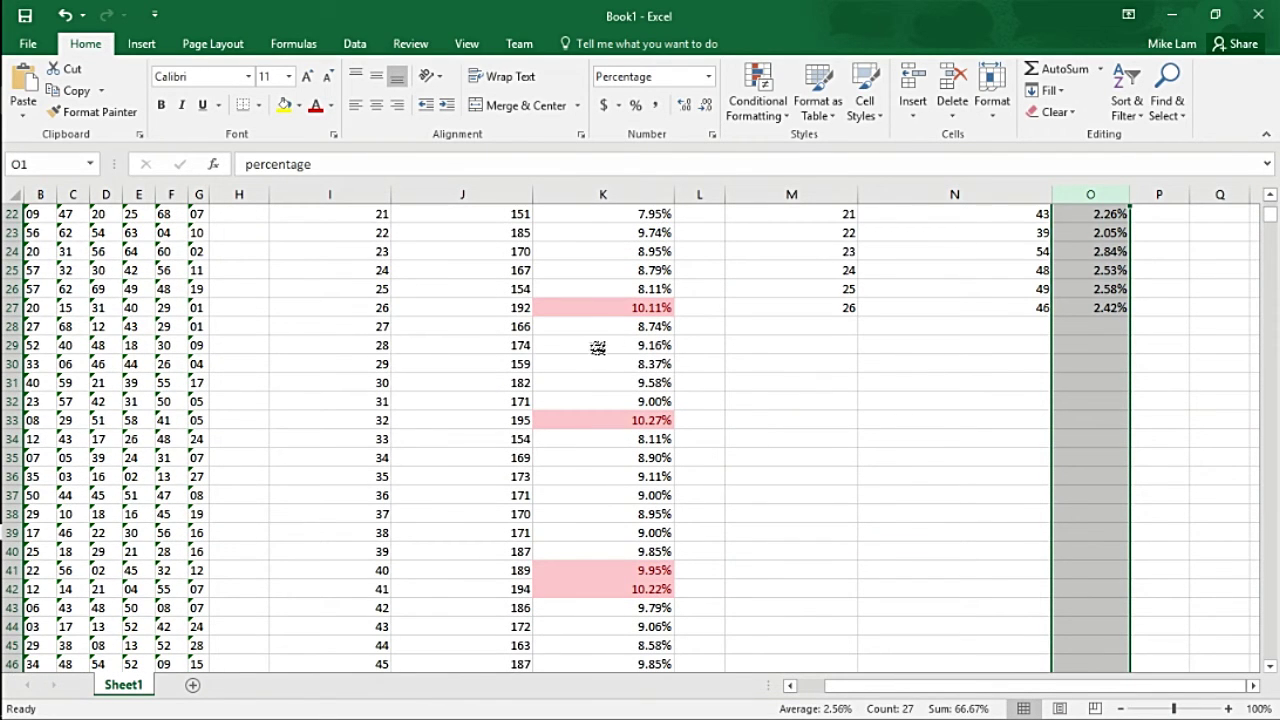
scroll(556, 369, up, 5)
scroll(556, 369, up, 2)
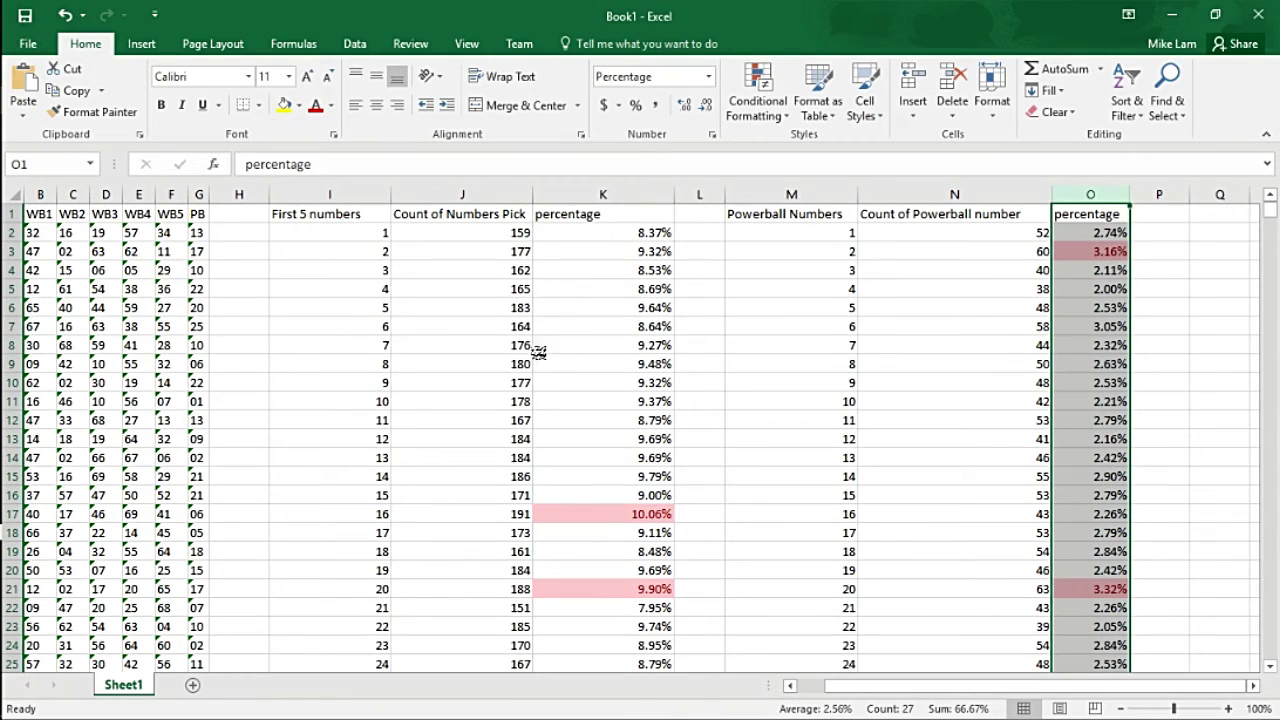
drag(379, 516, 403, 513)
click(403, 513)
click(337, 515)
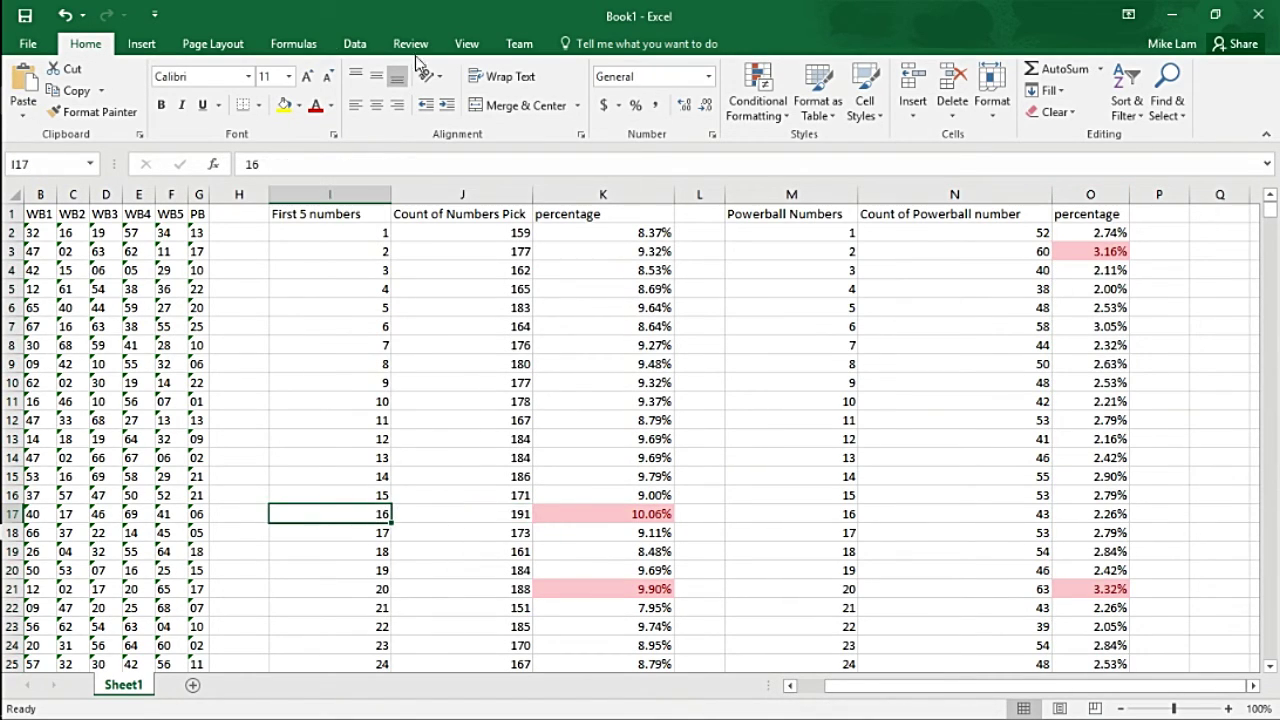
click(259, 110)
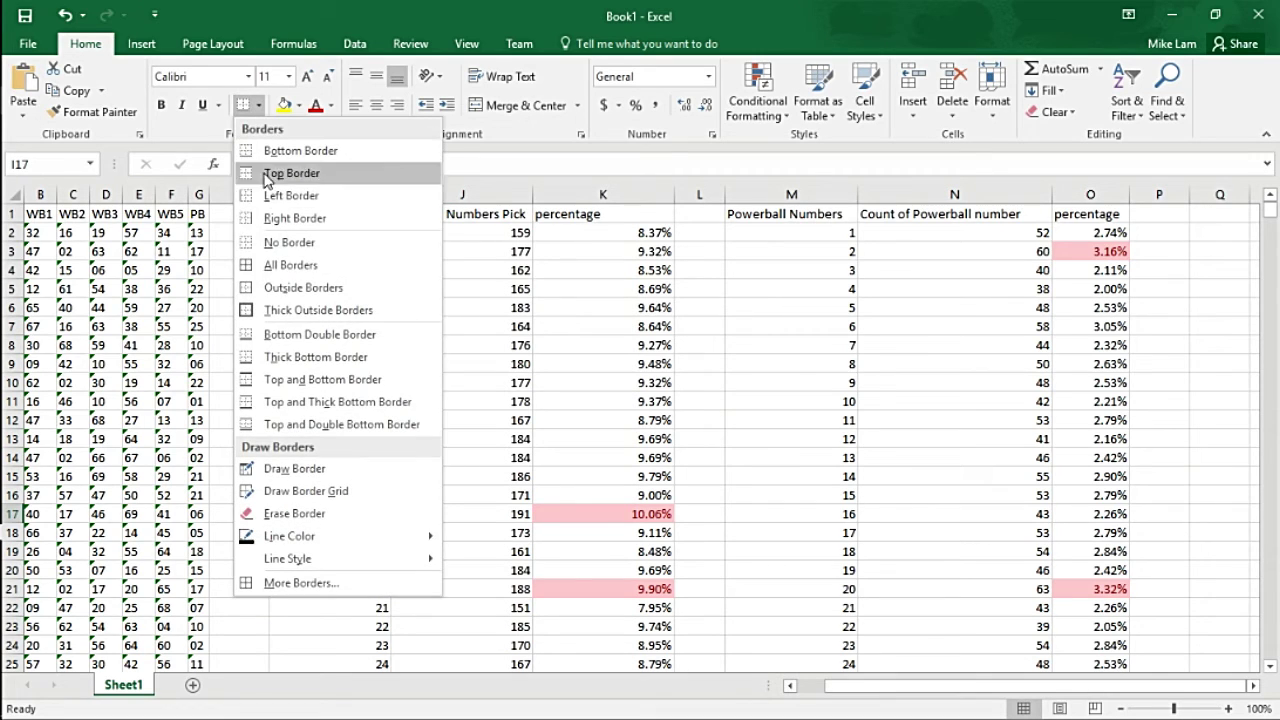
click(300, 308)
Step: Apply the same thick outside border to white-ball numbers 20, 26 and 32 in I21, I27 and I33
scroll(362, 244, down, 5)
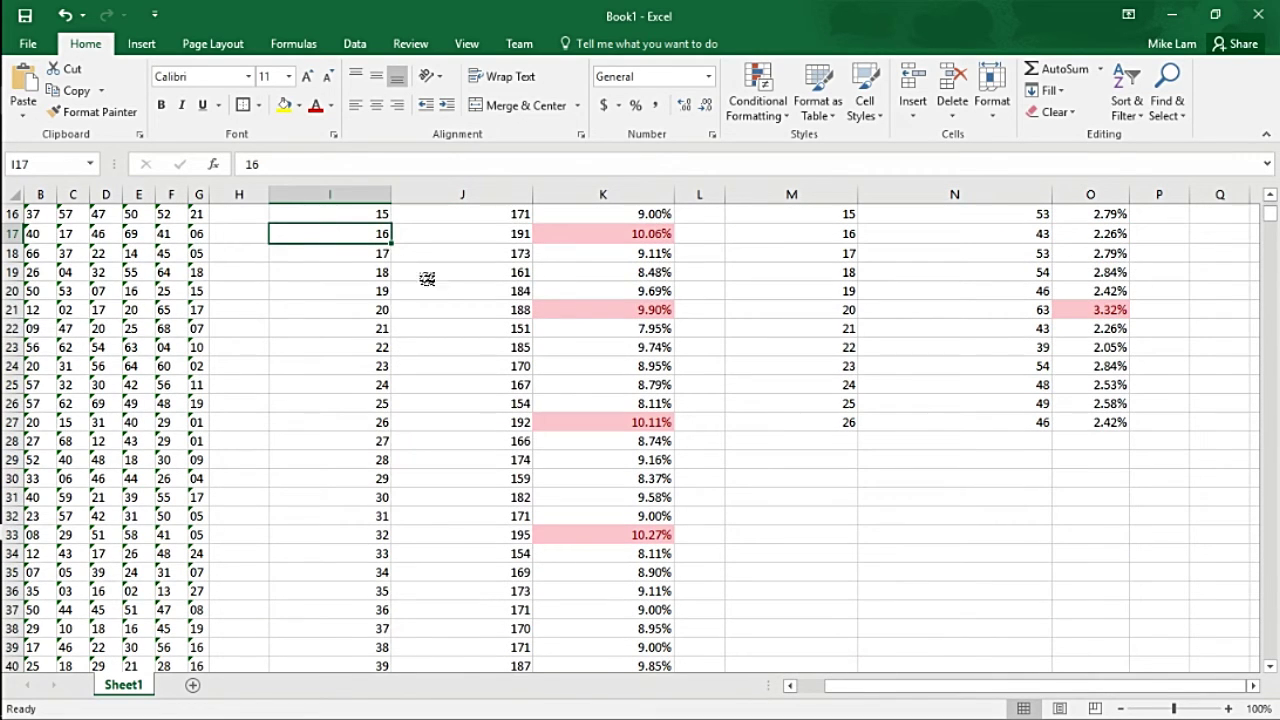
click(337, 309)
click(243, 106)
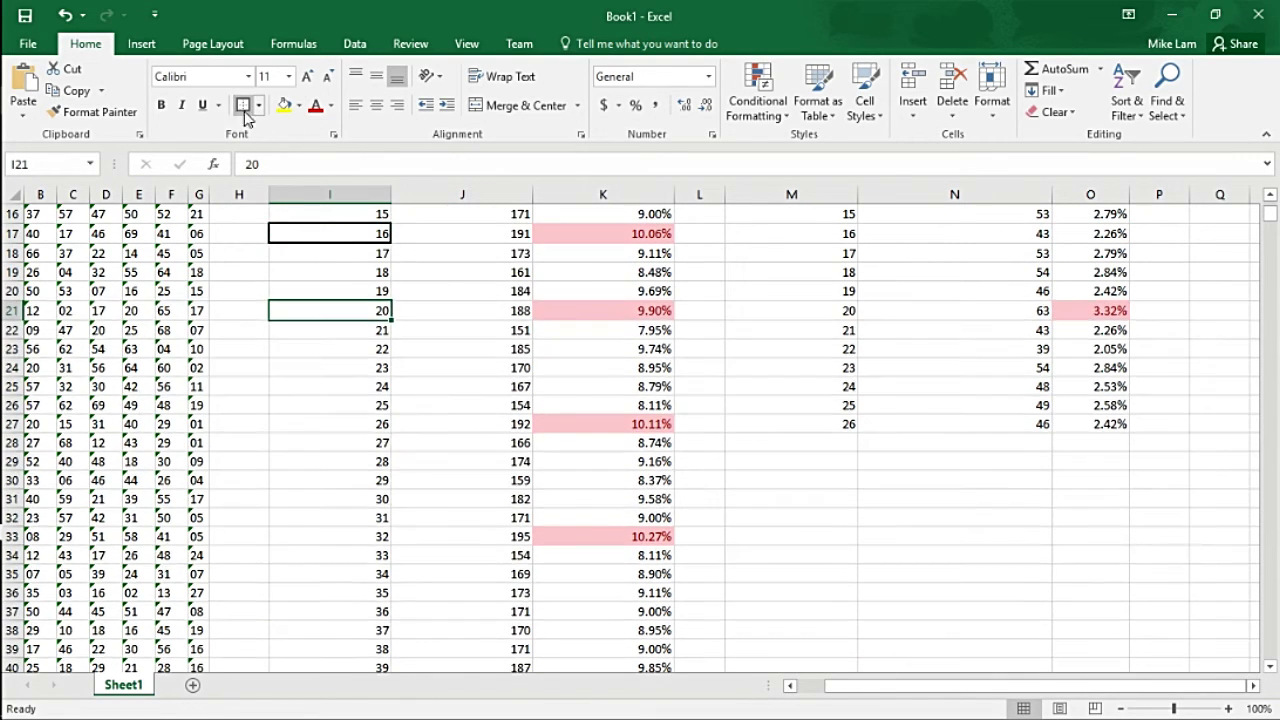
scroll(306, 246, down, 3)
click(333, 250)
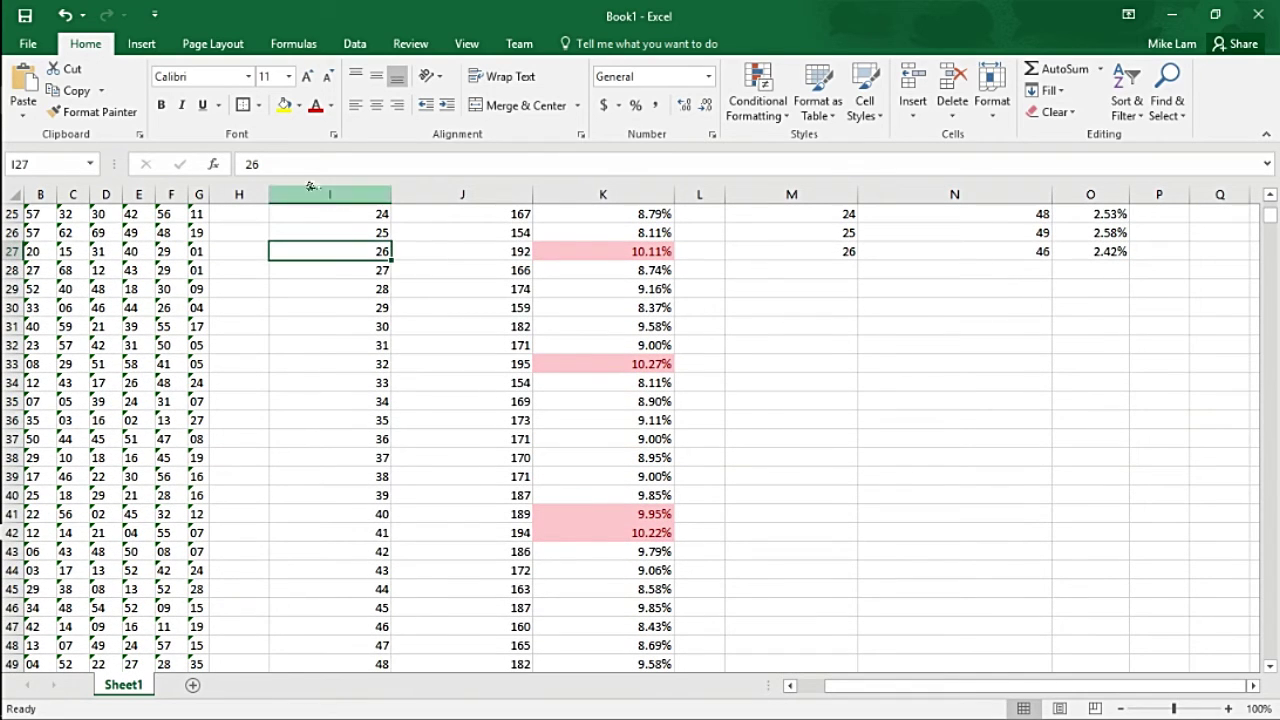
click(243, 106)
scroll(313, 255, down, 2)
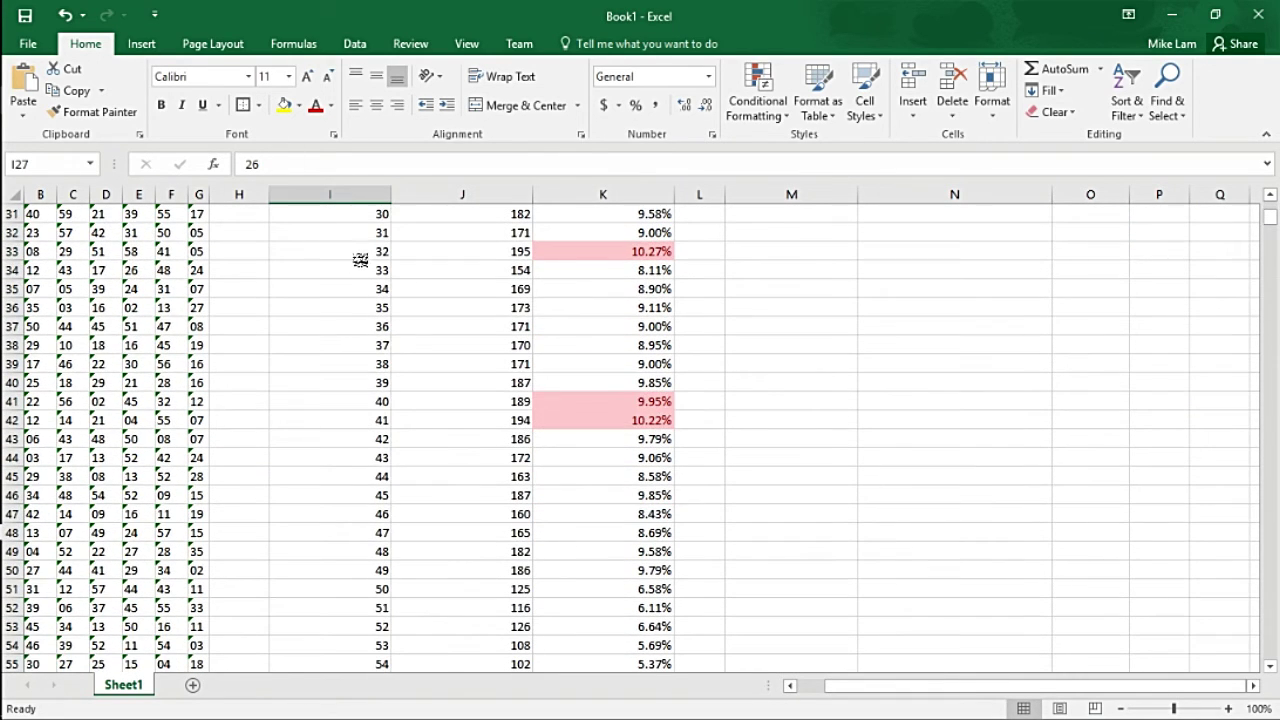
click(360, 252)
click(243, 106)
Step: Apply the thick outside border to white-ball numbers 40 and 41 in I41 and I42
scroll(363, 266, down, 2)
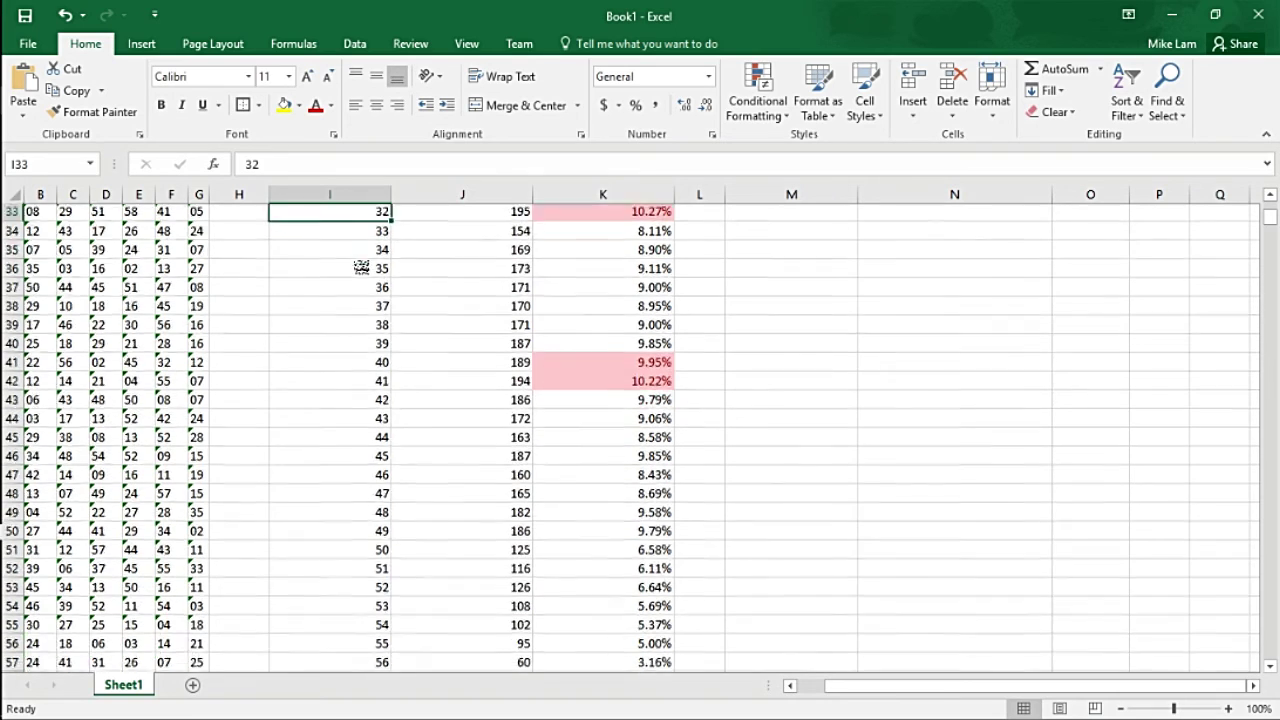
click(373, 288)
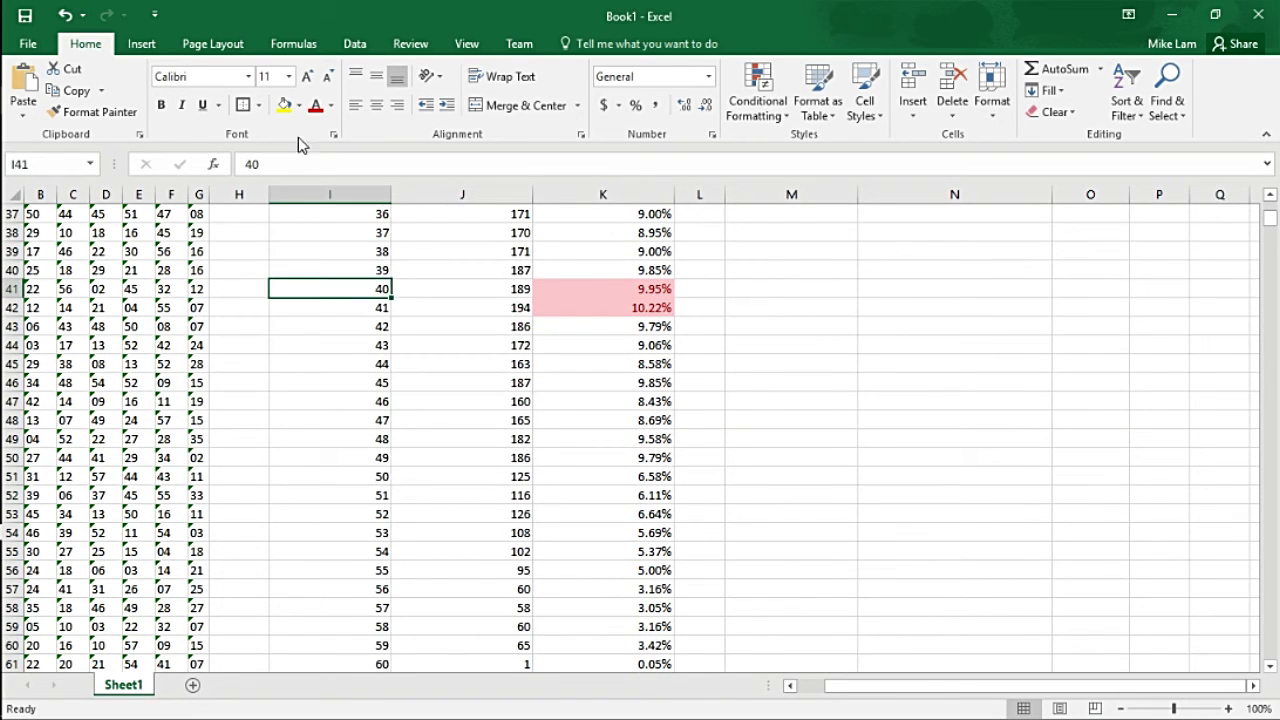
click(243, 106)
click(378, 309)
click(243, 106)
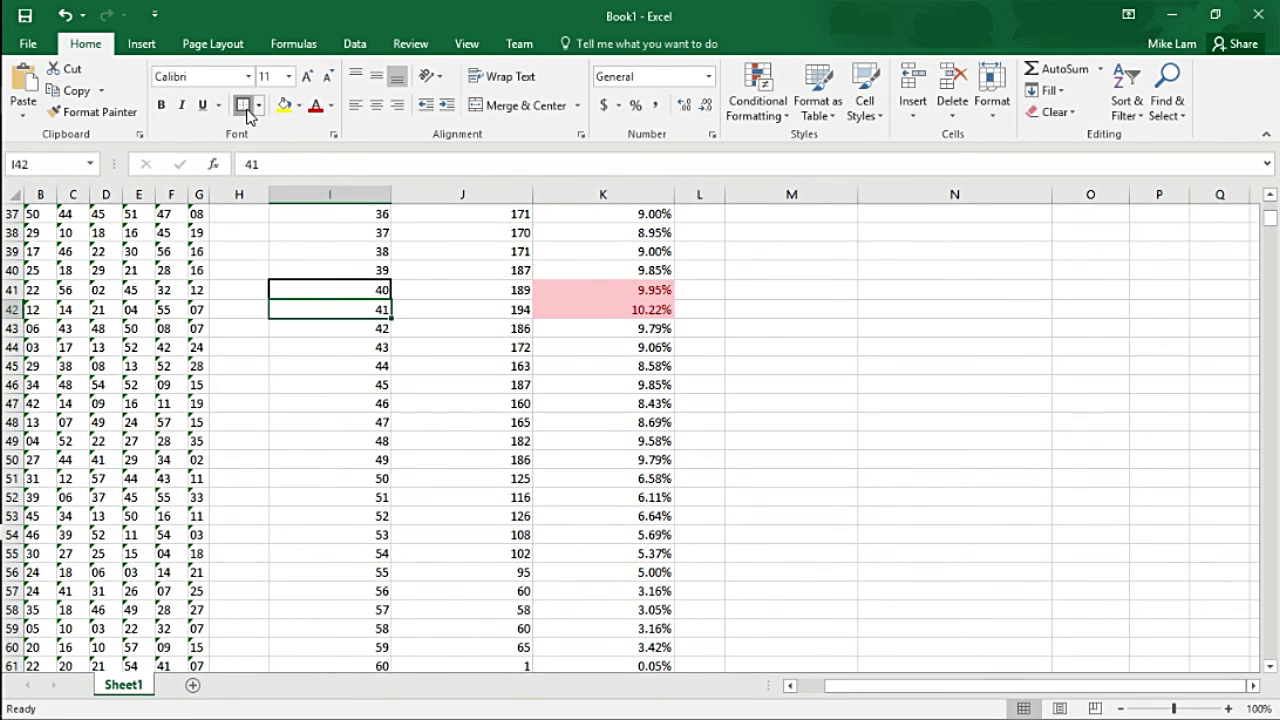
Step: Check the outlined white-ball numbers, outline Powerball number 2 in M3 with the thick border, and select number 20 in M21
scroll(308, 270, down, 7)
scroll(308, 270, up, 19)
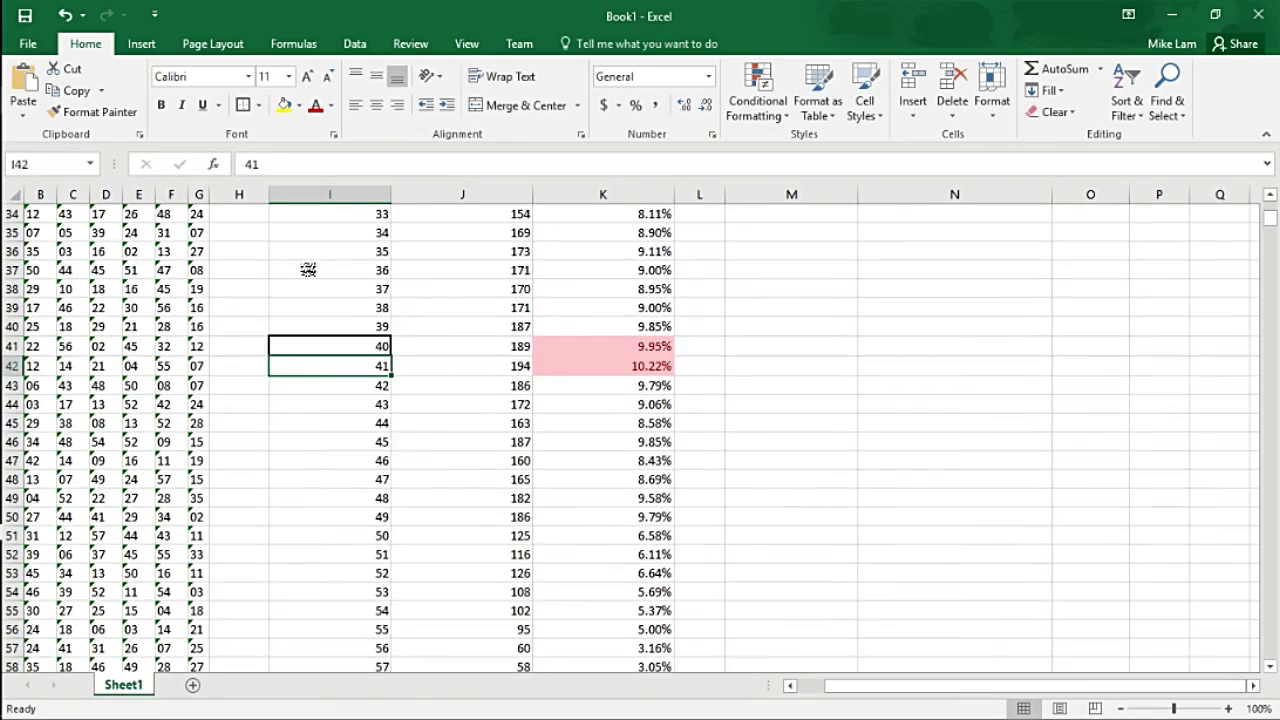
scroll(310, 270, down, 6)
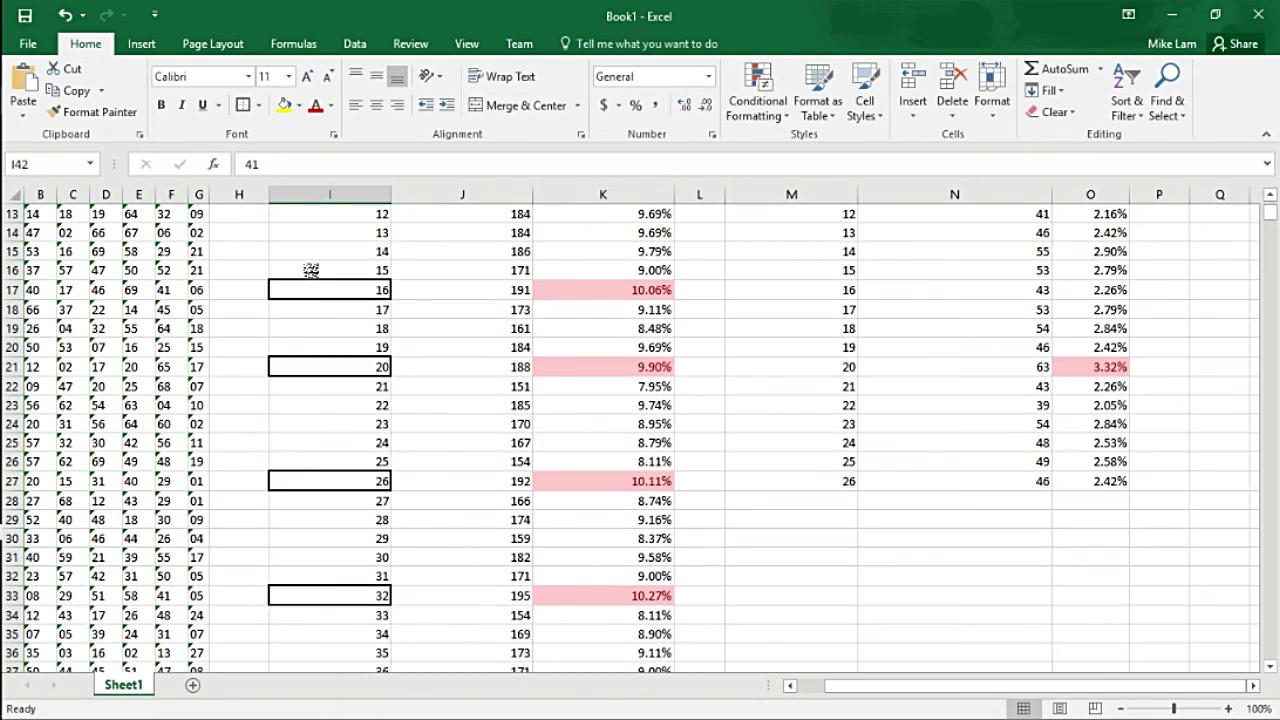
scroll(311, 270, down, 7)
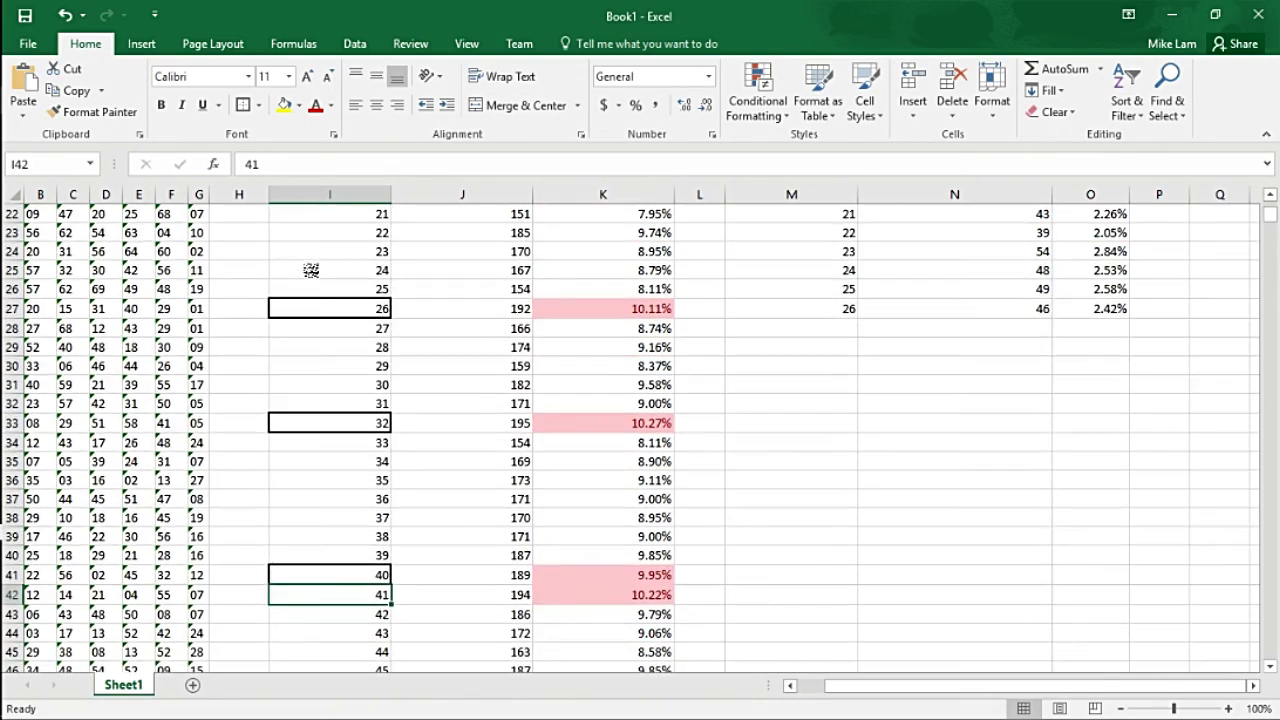
scroll(311, 270, up, 13)
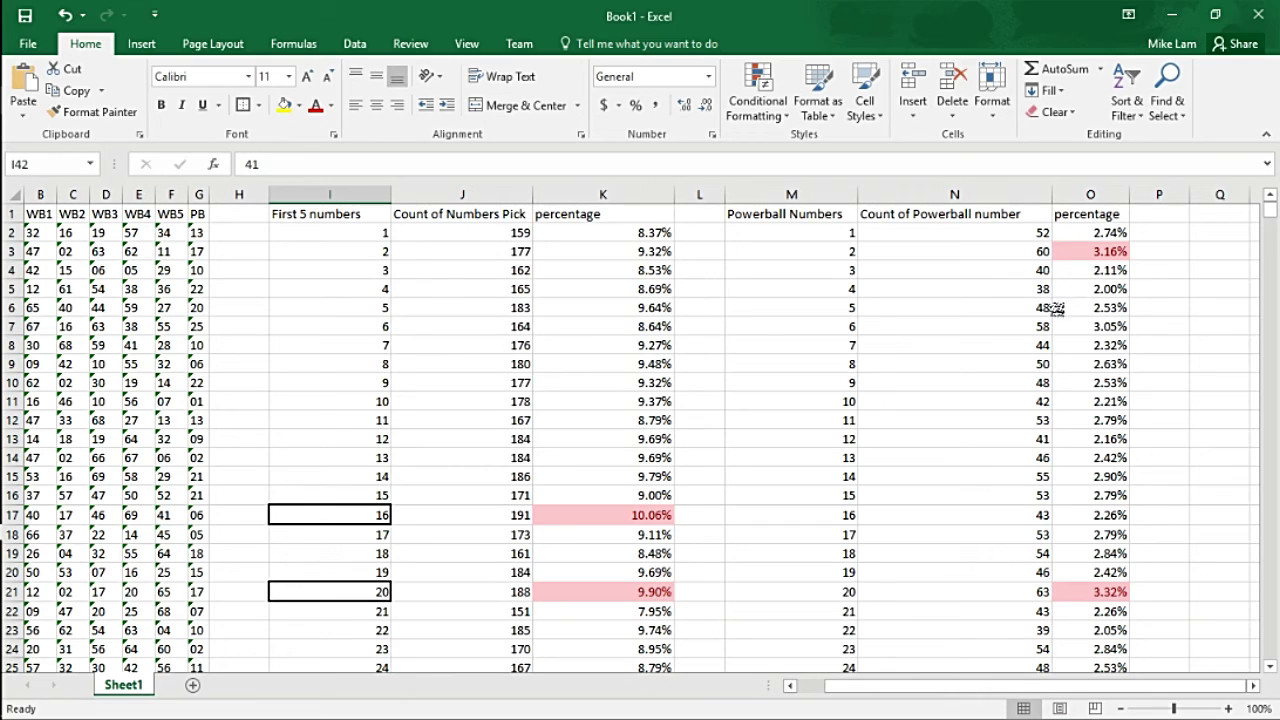
click(838, 254)
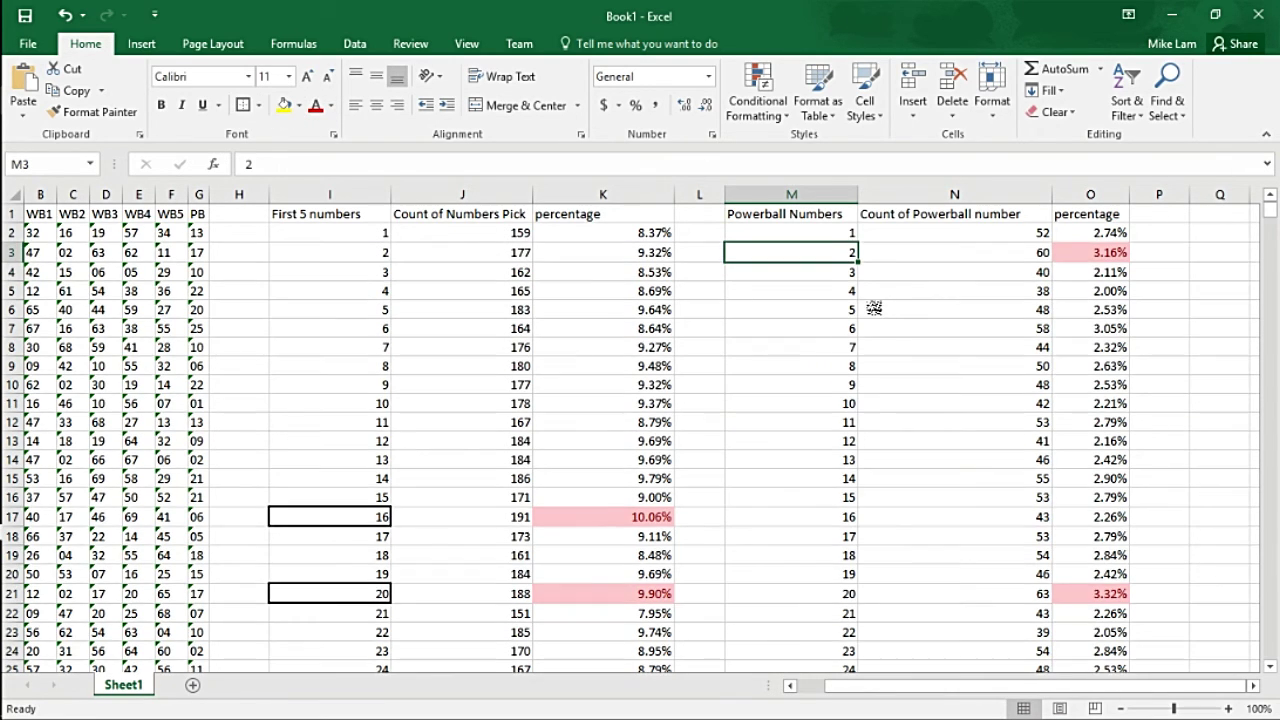
scroll(874, 308, down, 3)
click(843, 423)
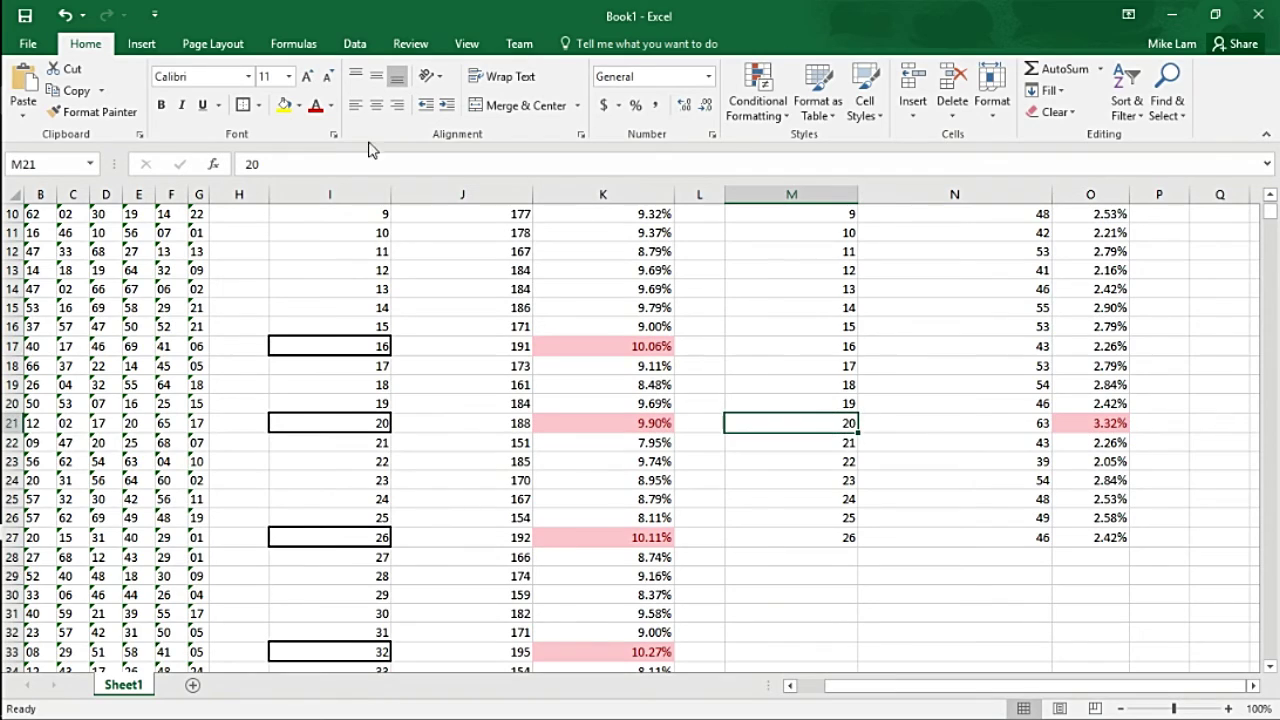
click(285, 108)
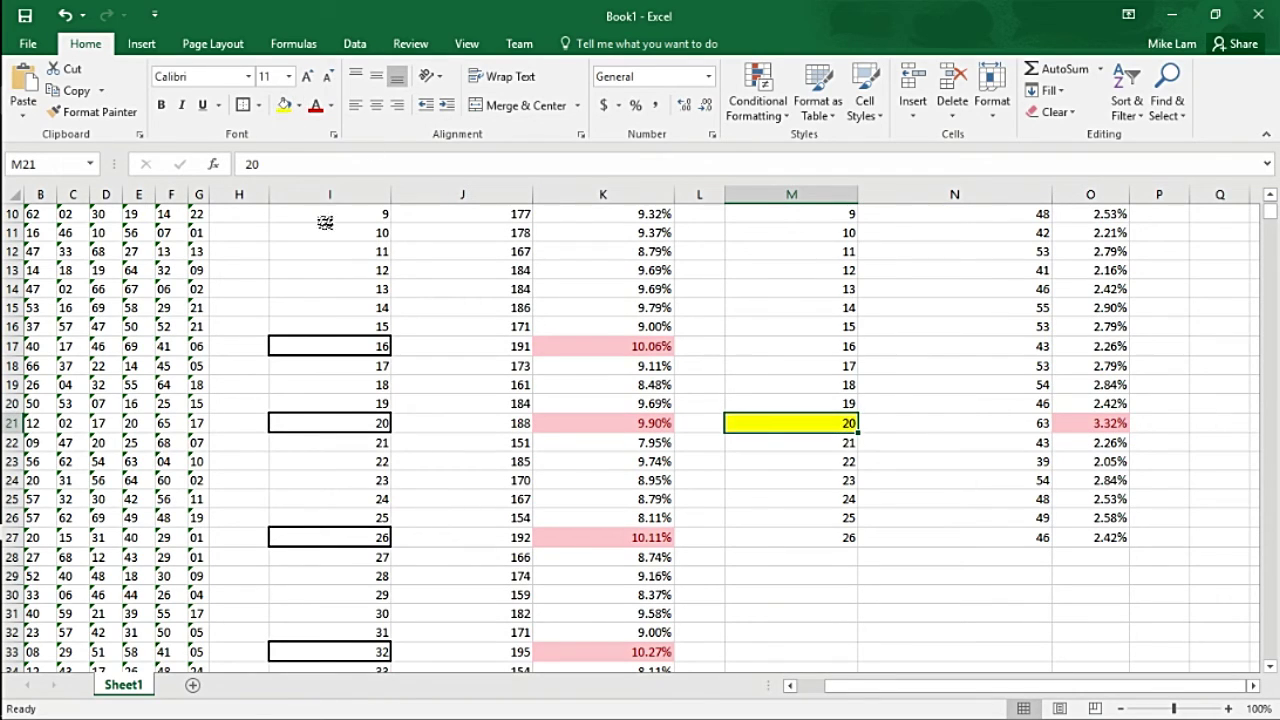
click(298, 105)
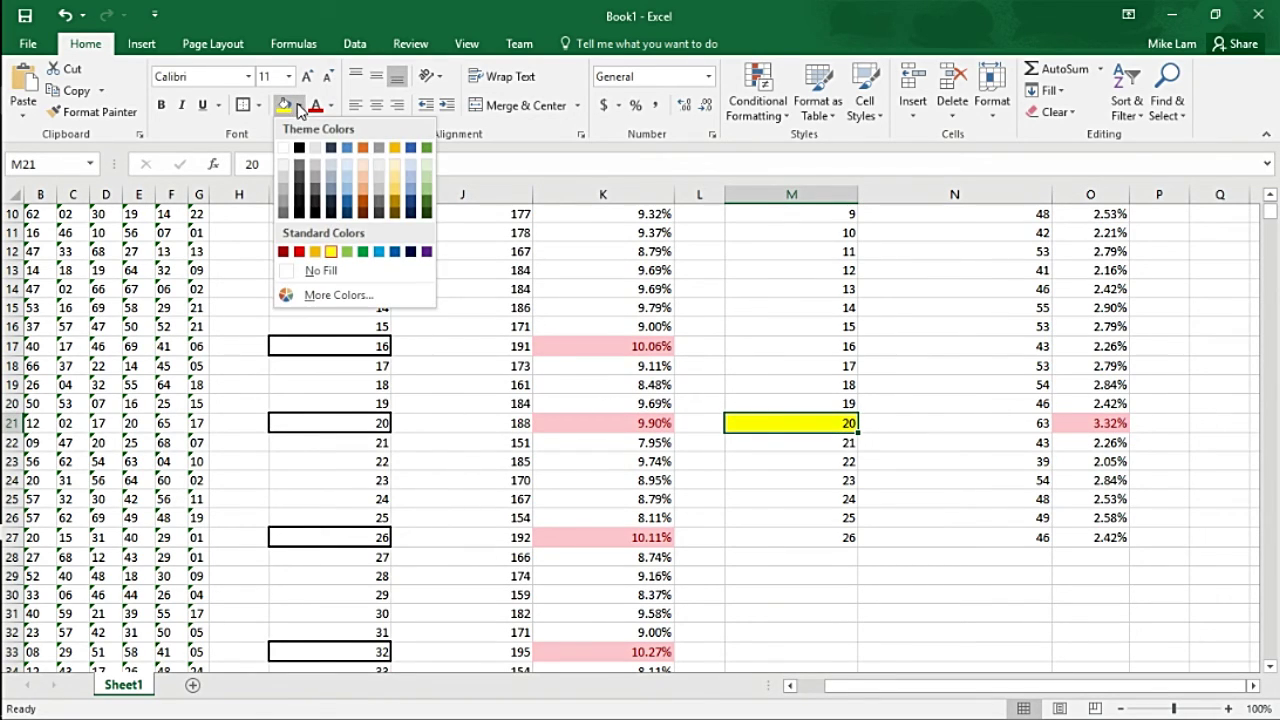
click(320, 281)
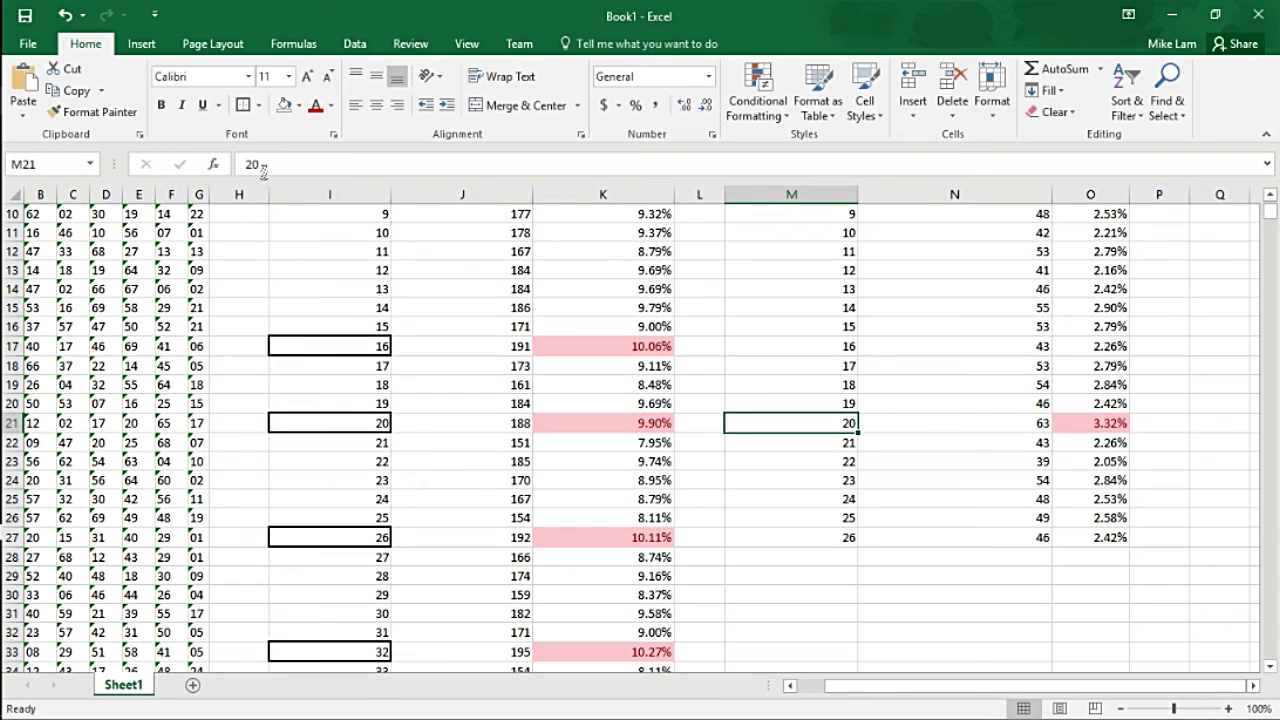
Step: Outline Powerball number 20 in M21 with the thick outside border and view both tables zoomed out to 55%
click(709, 401)
scroll(660, 385, down, 2)
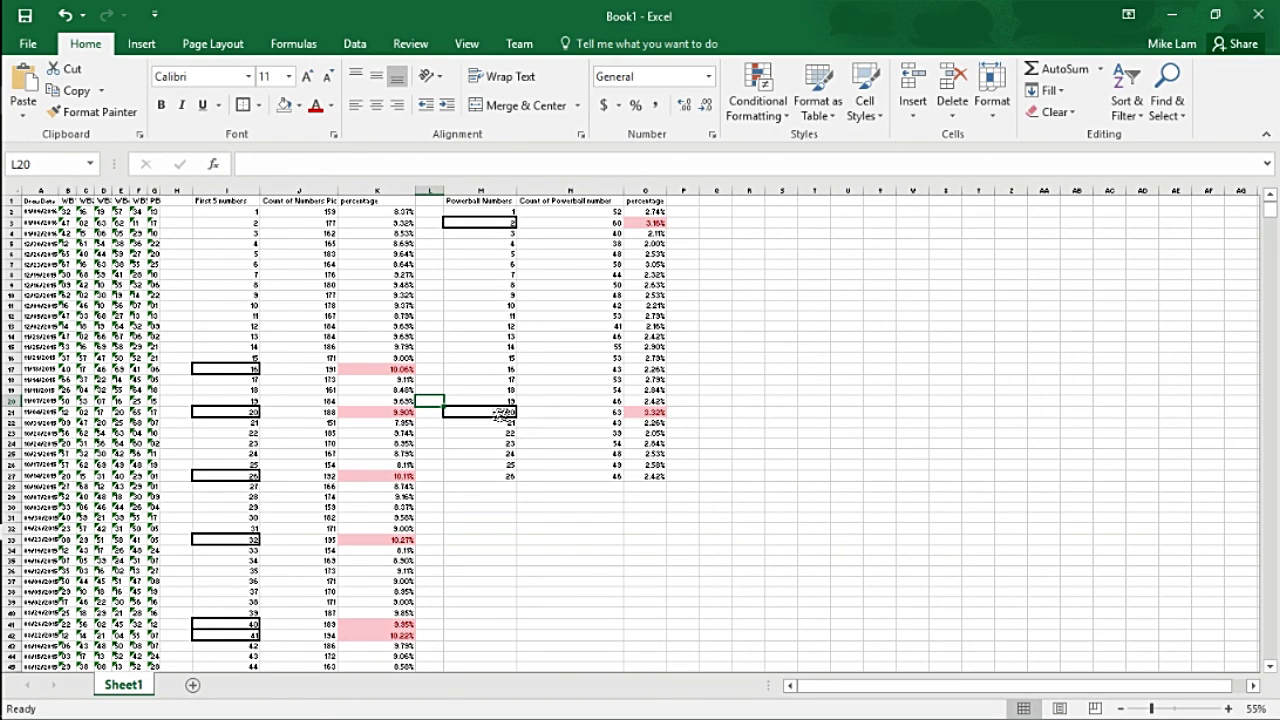
scroll(500, 415, down, 1)
scroll(500, 415, up, 1)
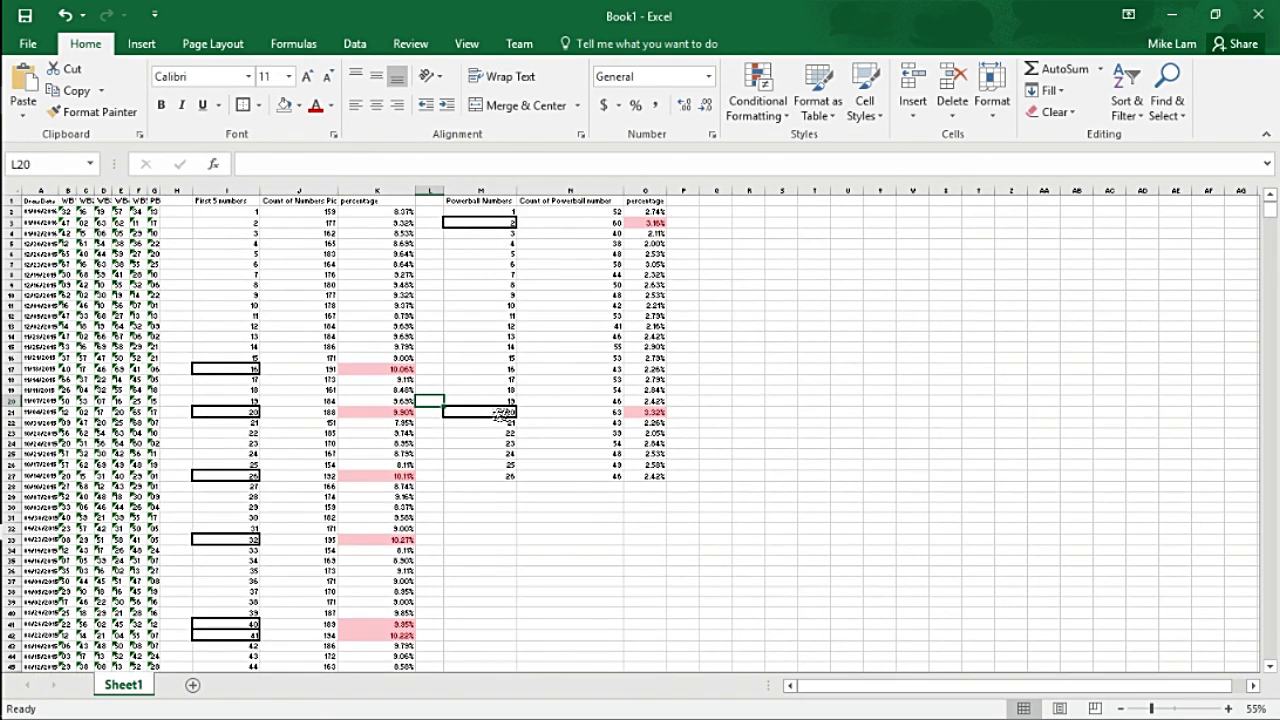